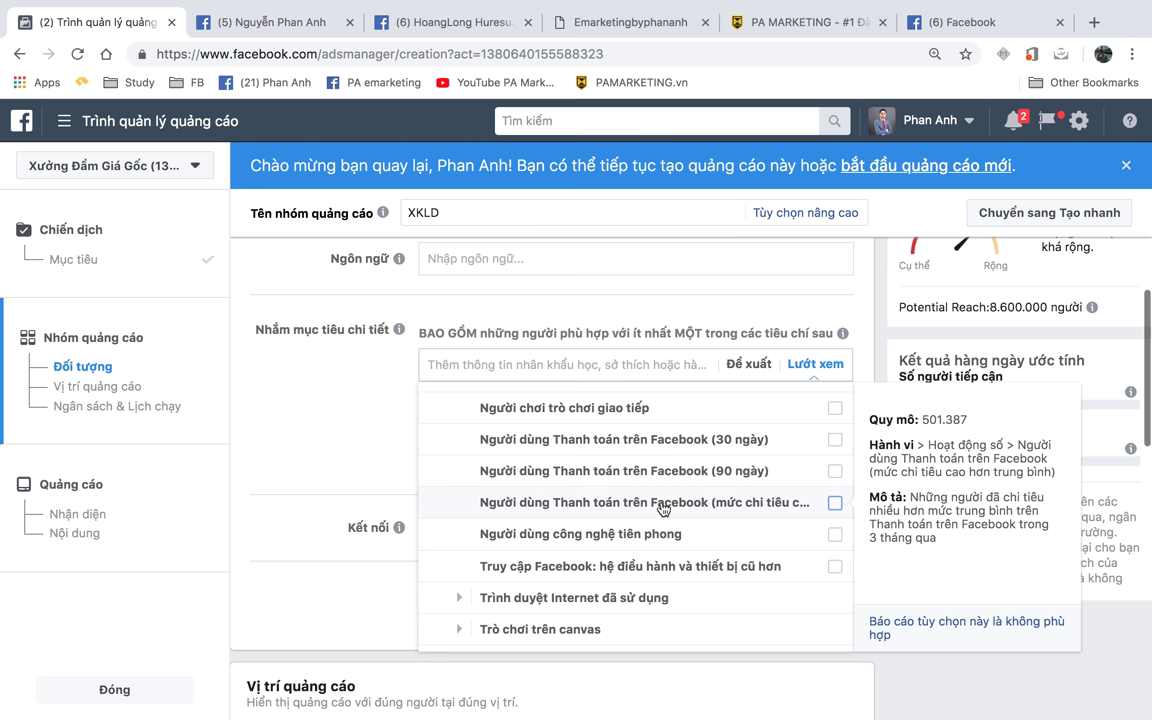
- Examine the remaining Hoạt động số behaviours, including Facebook payment users, early technology adopters and the Trình duyệt Internet đã sử dụng options
scroll(610, 490, "down", 1)
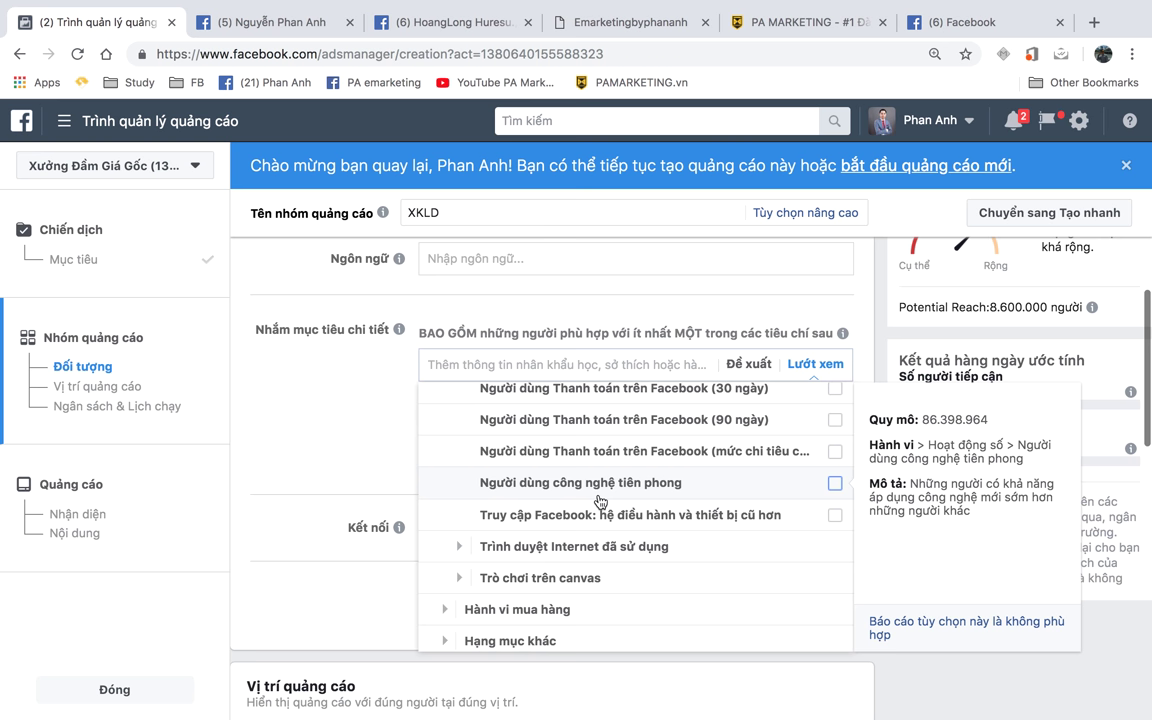
scroll(600, 500, "down", 2)
scroll(525, 477, "down", 1)
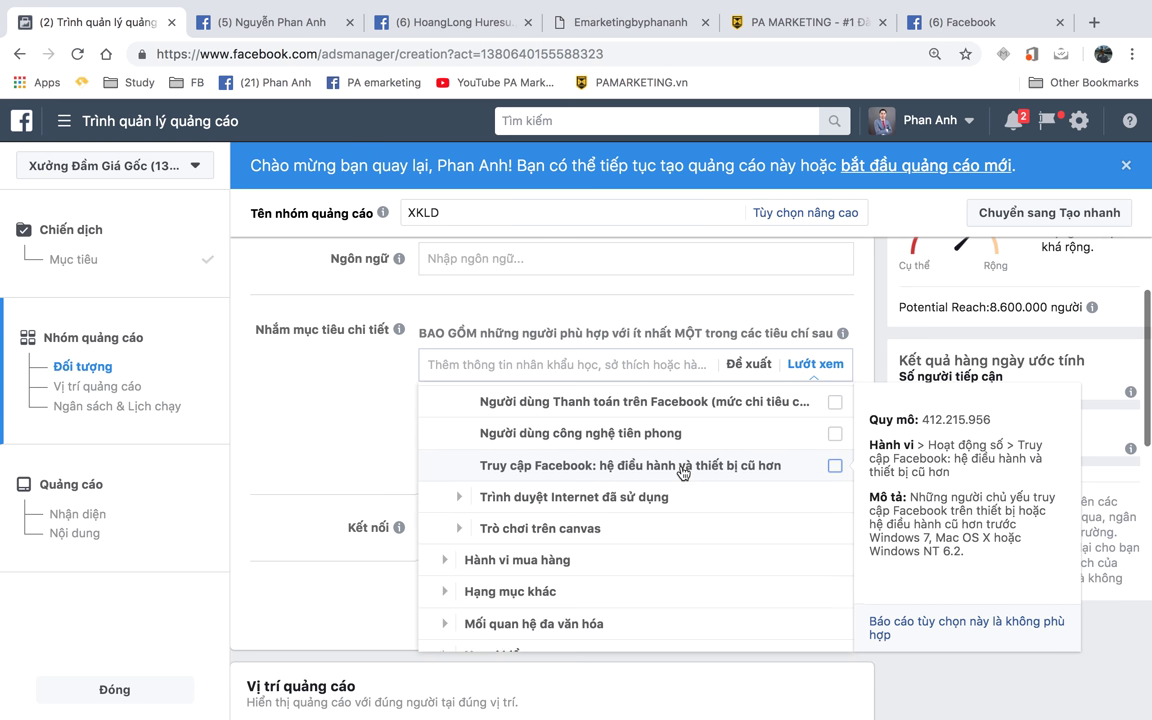
scroll(650, 470, "down", 1)
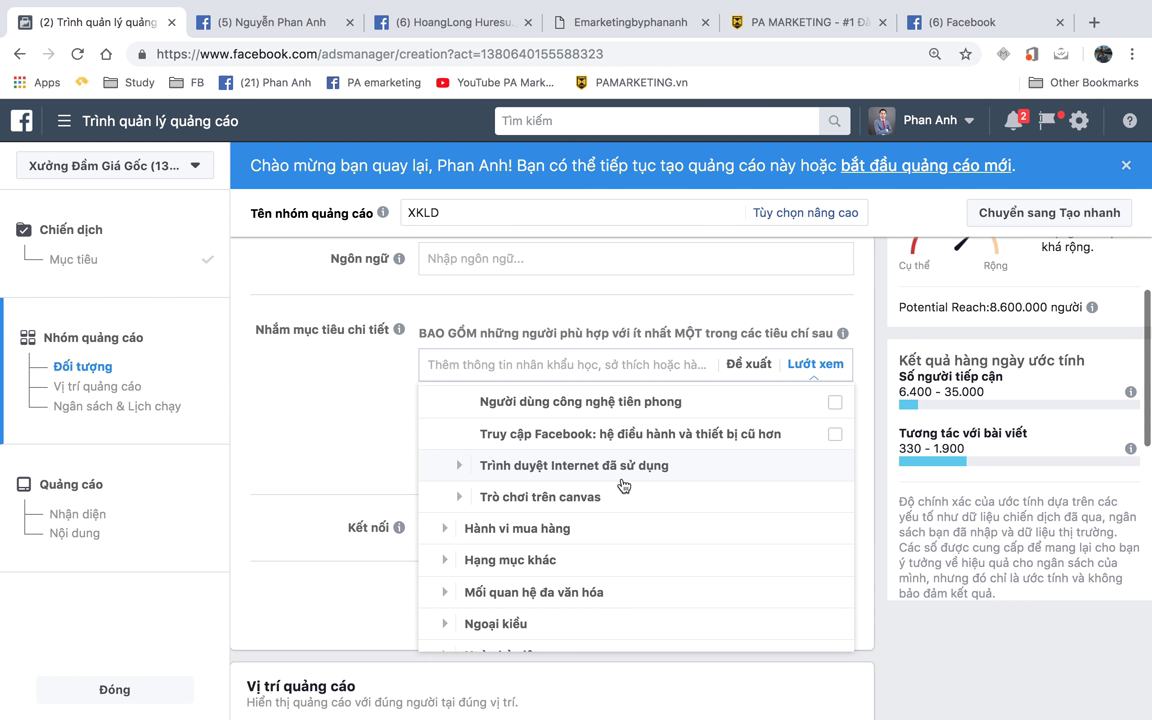
left_click(459, 470)
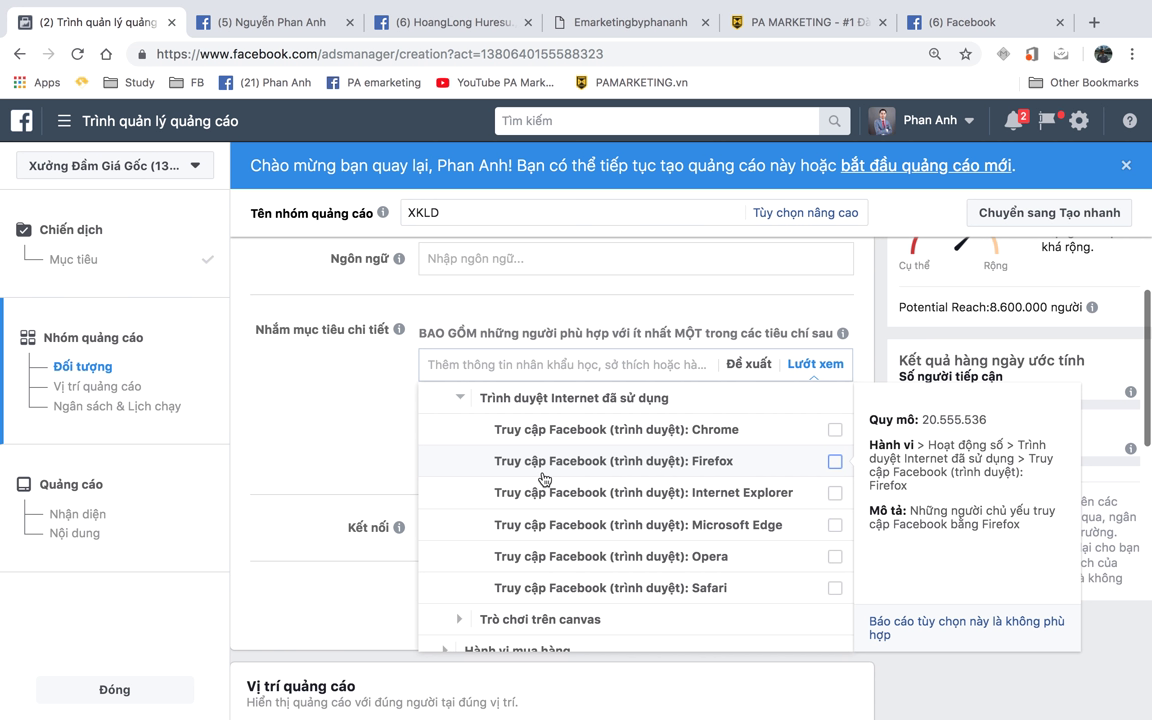
left_click(459, 401)
scroll(705, 495, "down", 4)
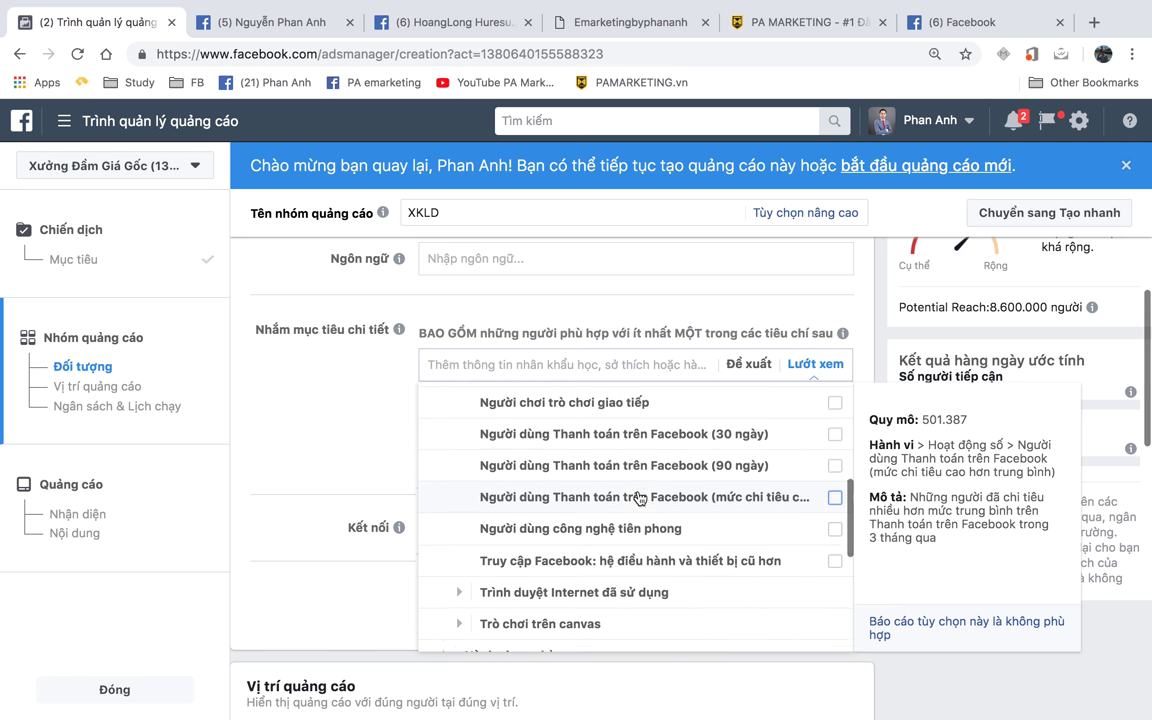
scroll(640, 497, "down", 2)
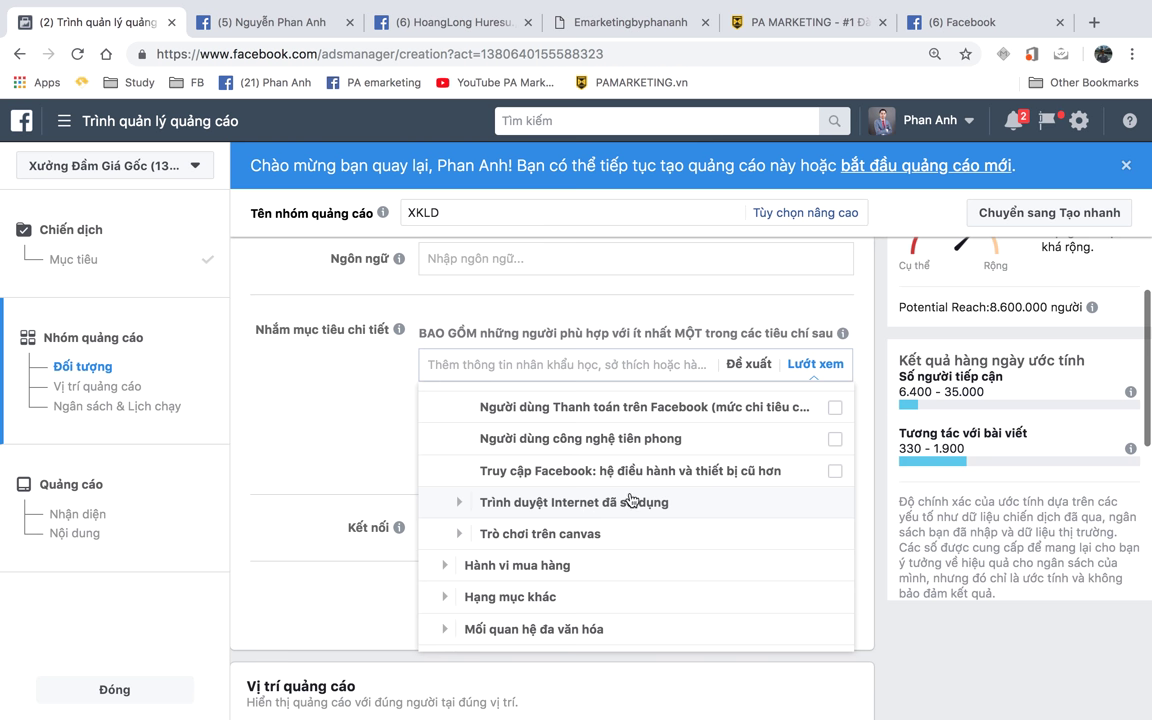
- Expand Hệ điều hành đã sử dụng under Hoạt động số and review its operating system targeting options
scroll(630, 500, "up", 5)
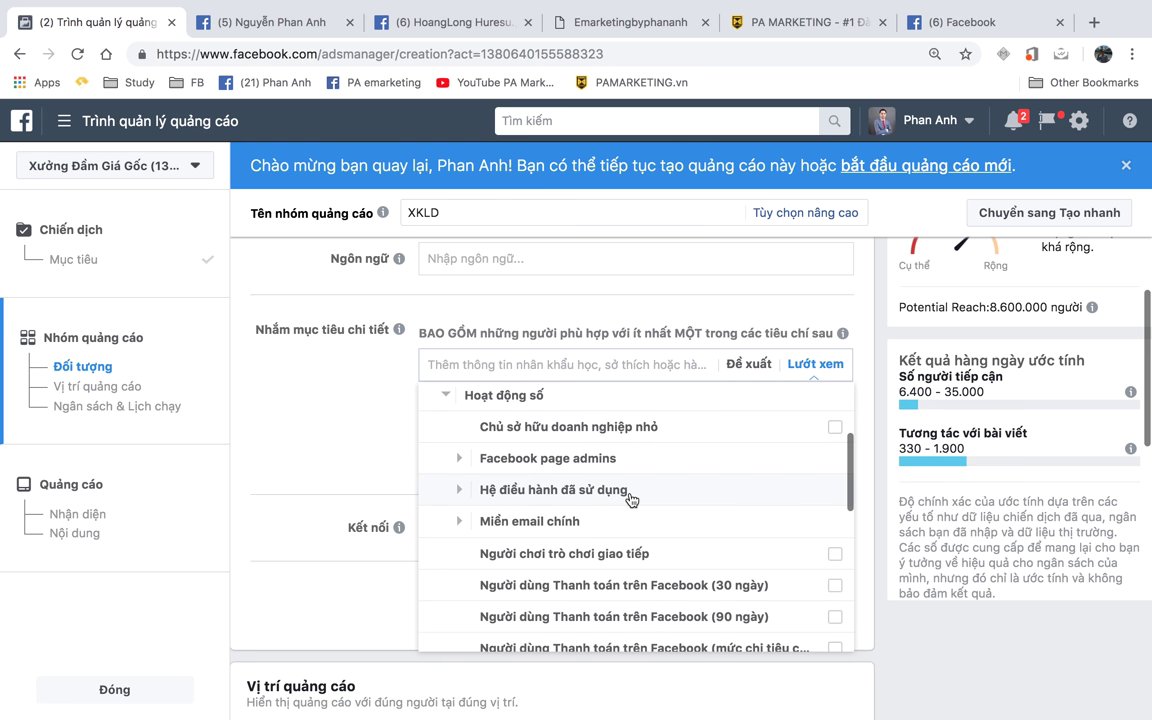
left_click(458, 497)
mouse_move(648, 429)
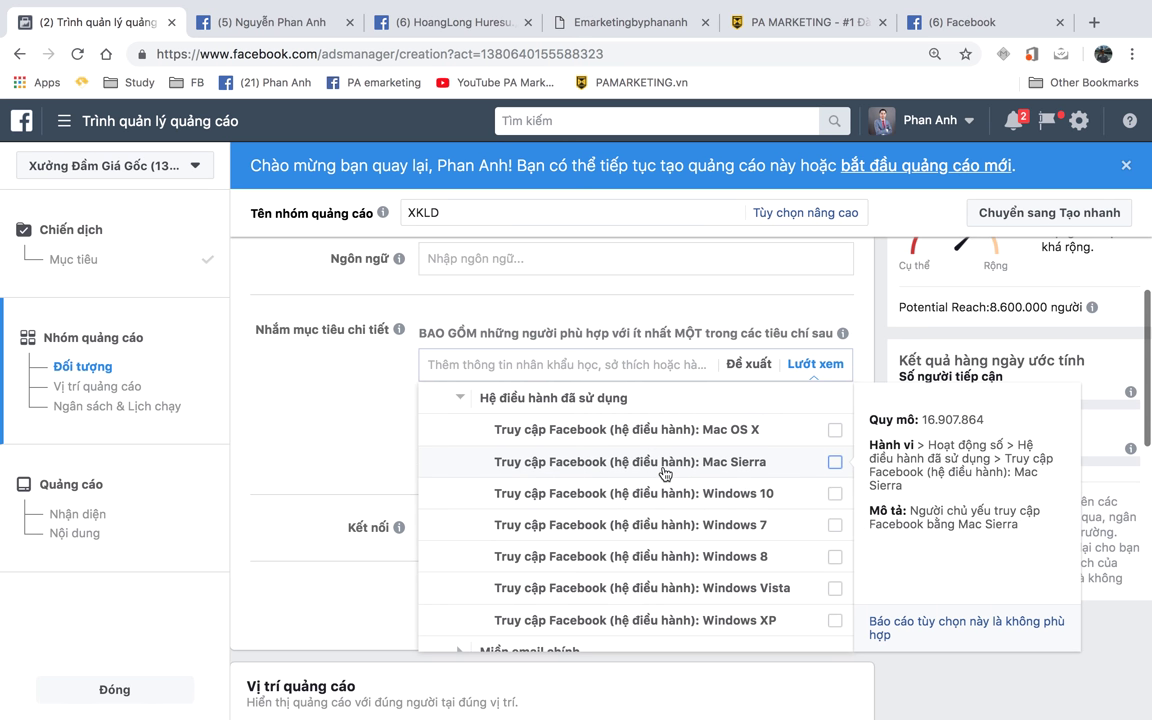
scroll(663, 472, "down", 6)
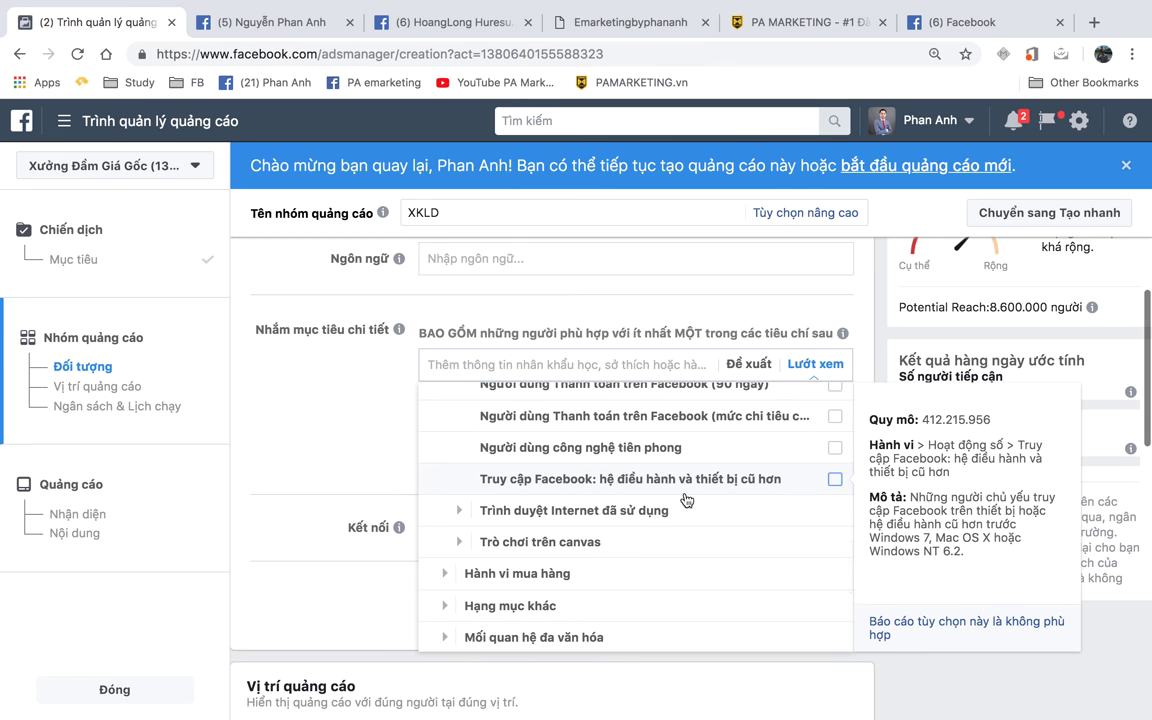
scroll(686, 500, "up", 2)
scroll(650, 520, "down", 1)
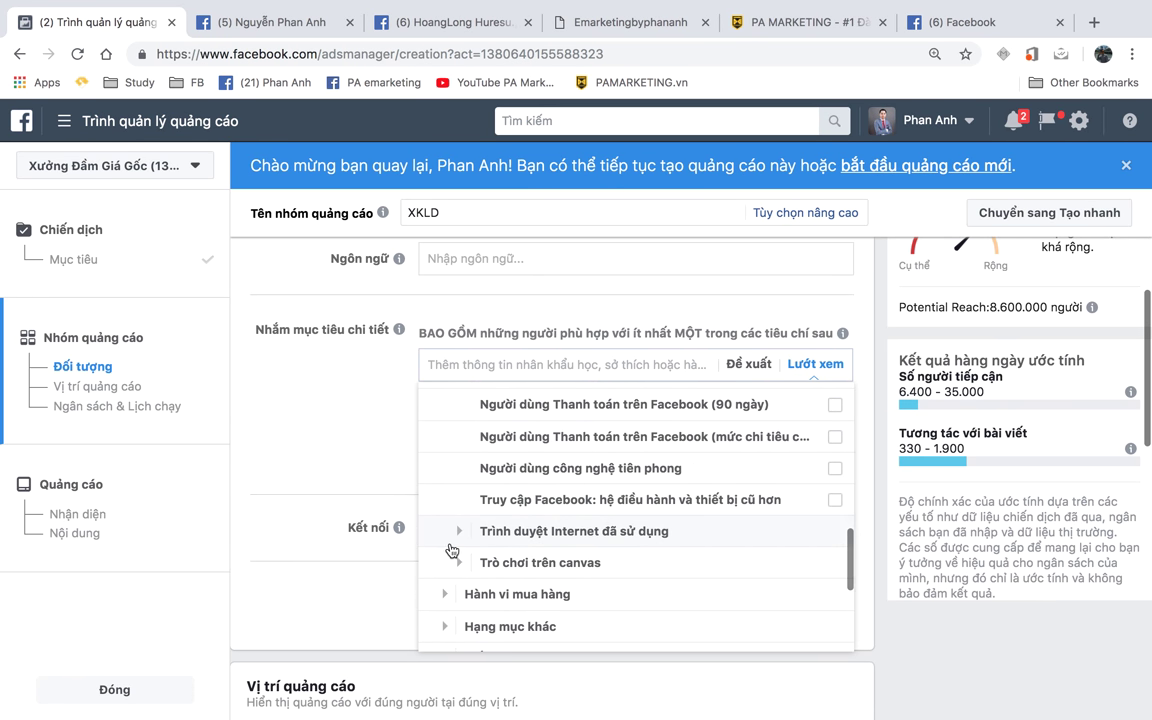
- Expand Trình duyệt Internet đã sử dụng and Trò chơi trên canvas, and review the Canvas game player options
left_click(460, 536)
scroll(530, 530, "down", 4)
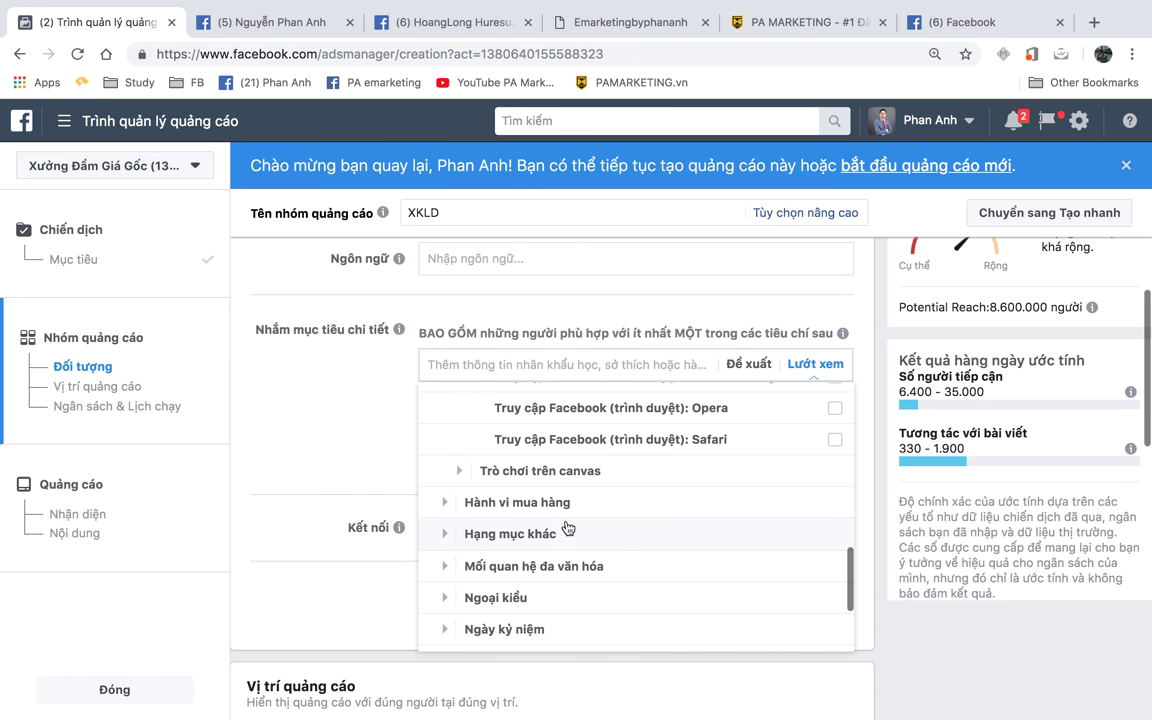
left_click(460, 470)
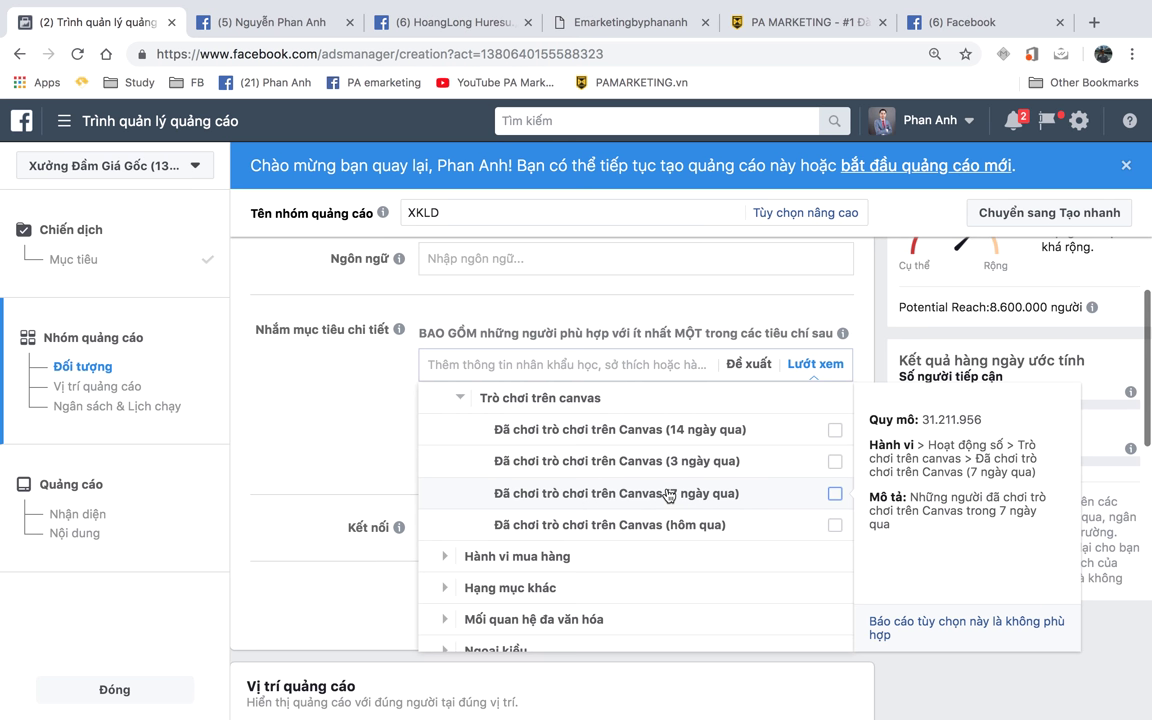
scroll(668, 495, "down", 2)
scroll(668, 495, "up", 2)
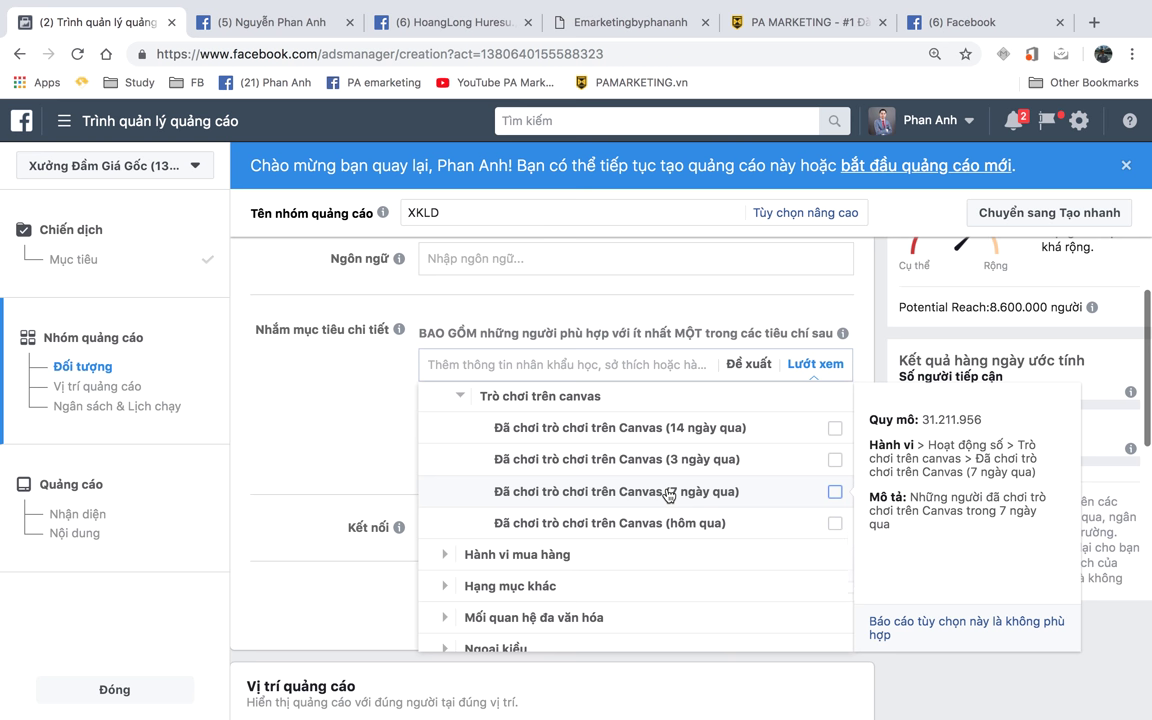
scroll(668, 495, "down", 1)
scroll(668, 495, "down", 1)
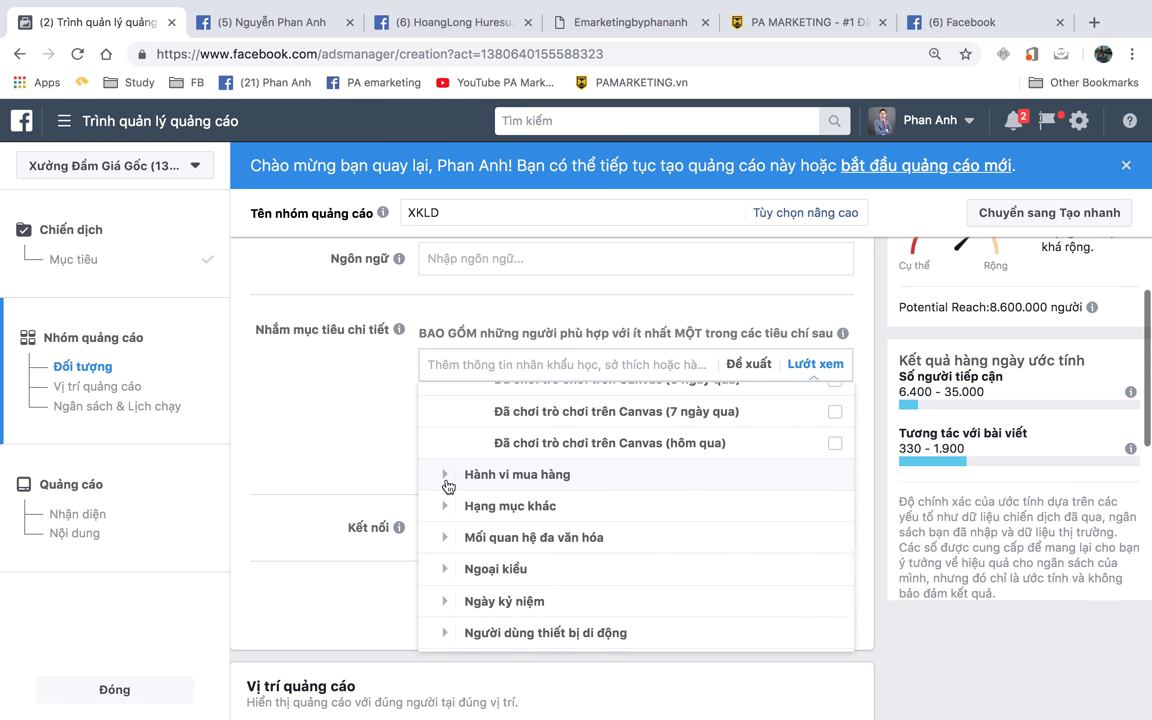
- Expand the Hành vi mua hàng and Hạng mục khác behaviour categories and read the descriptions of their options
left_click(447, 471)
mouse_move(572, 433)
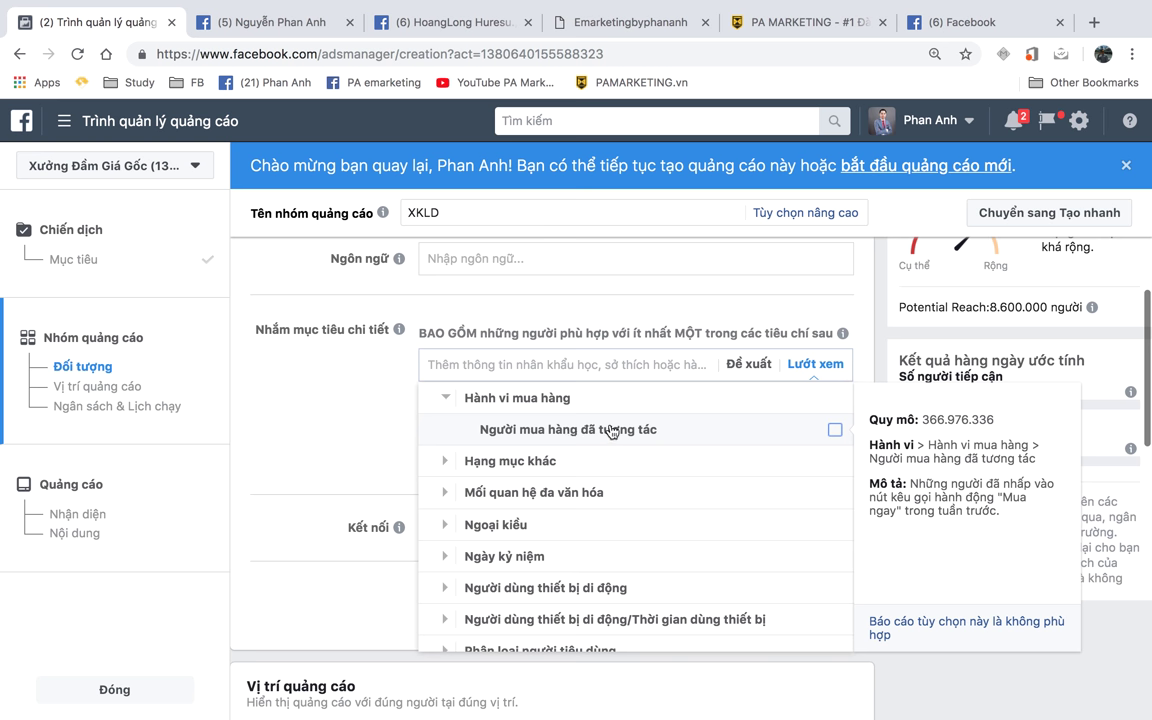
scroll(615, 449, "down", 1)
left_click(444, 430)
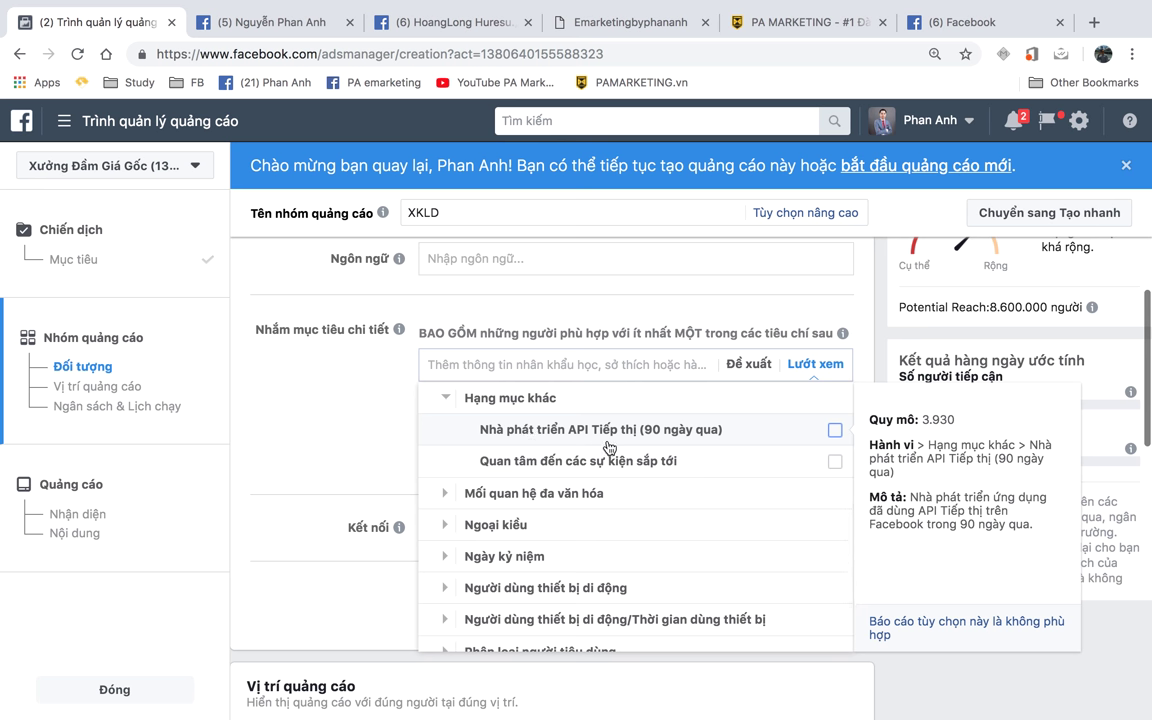
key("F2")
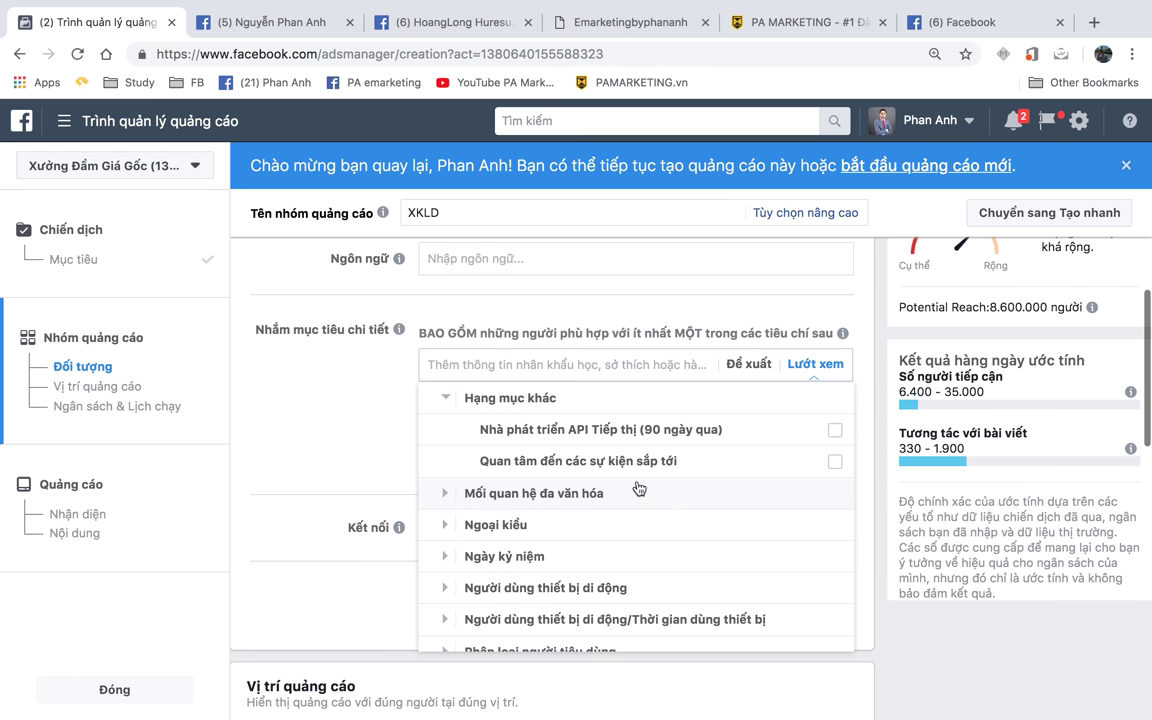
mouse_move(591, 470)
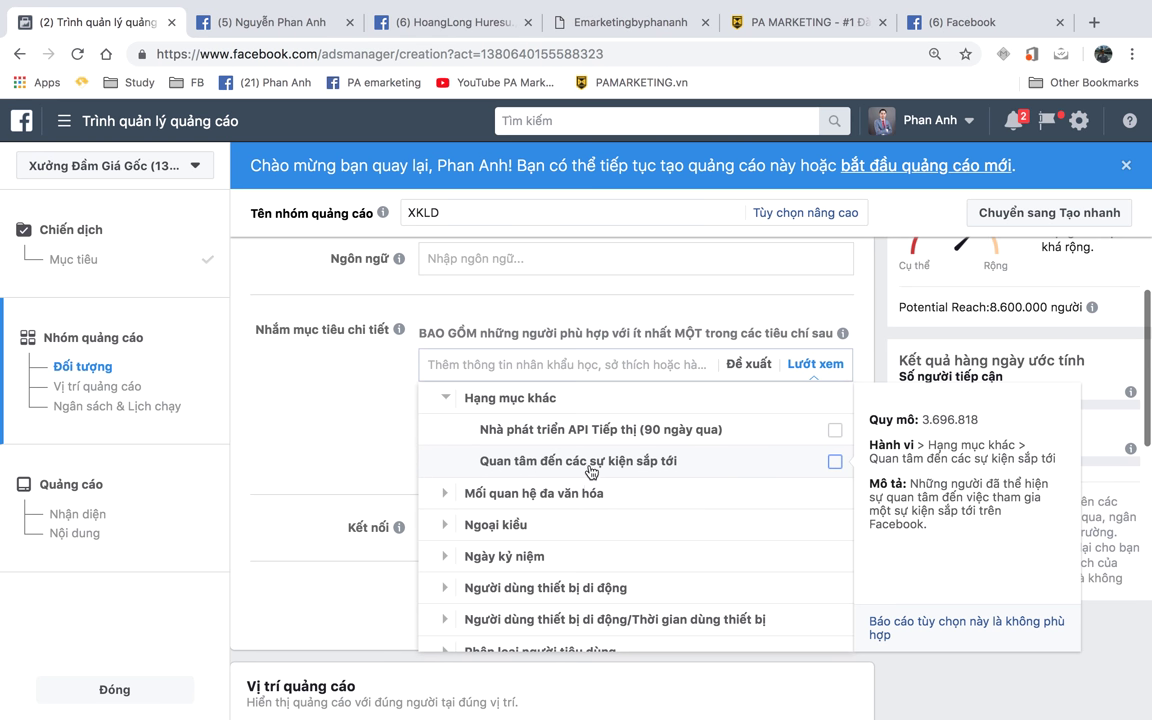
scroll(591, 468, "down", 1)
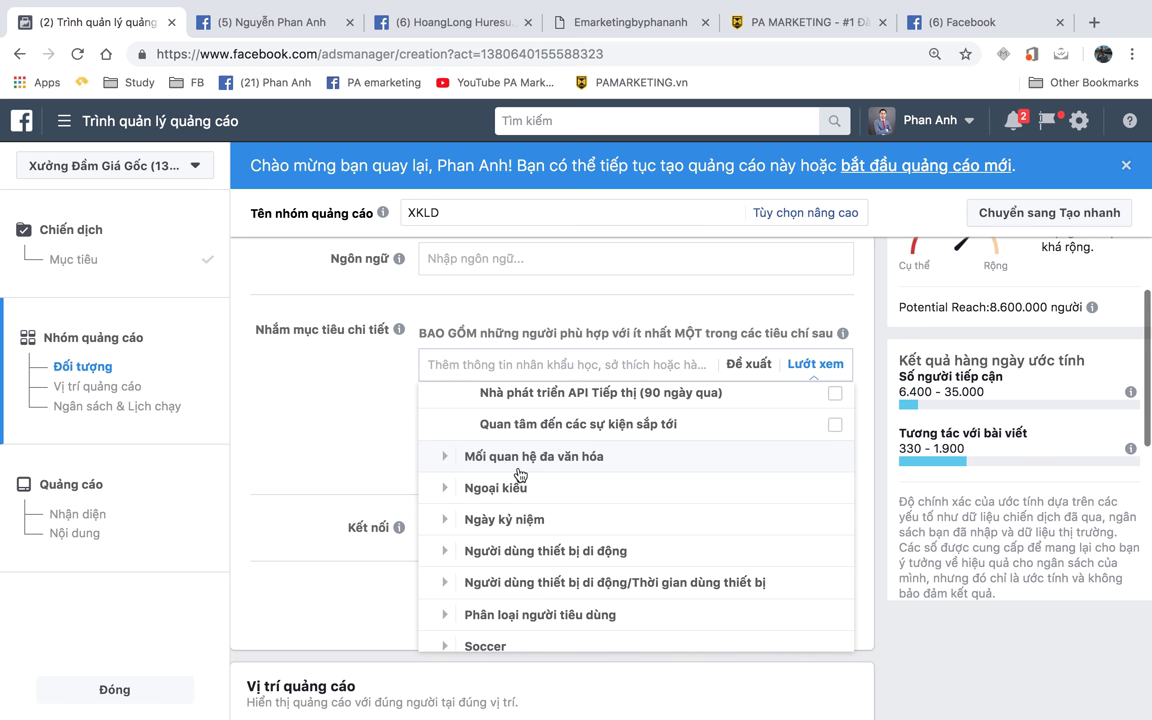
- Expand the Mối quan hệ đa văn hóa category and examine its US multicultural affinity options
left_click(448, 457)
mouse_move(480, 462)
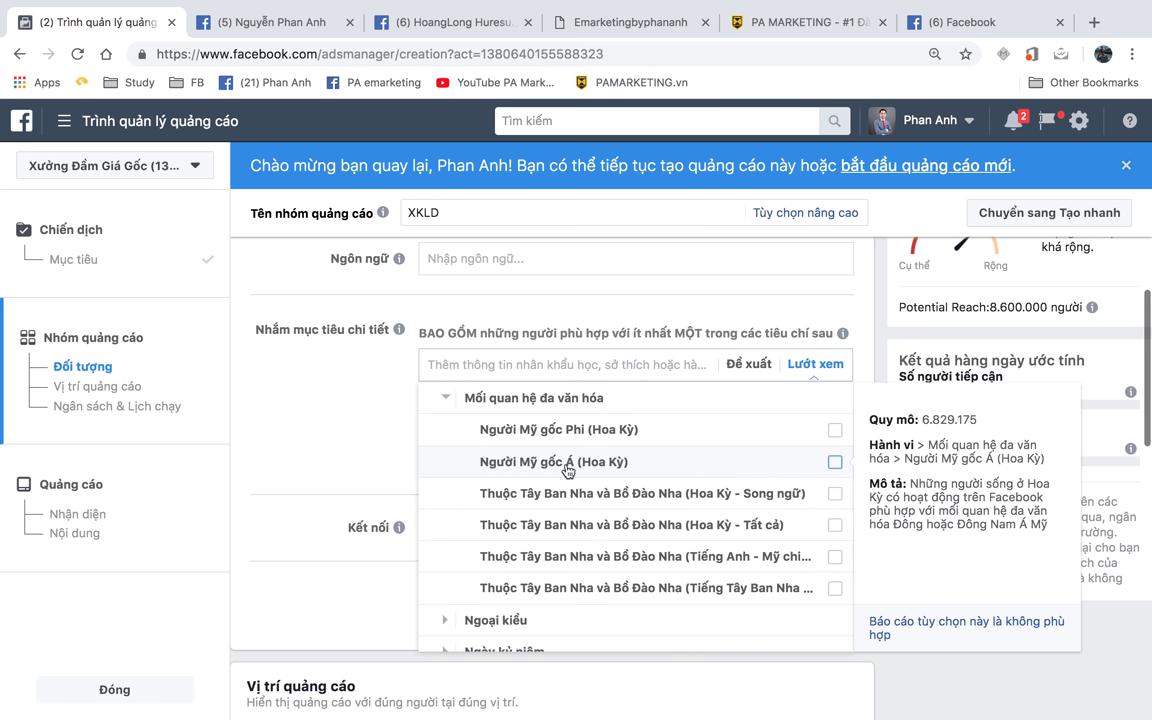
scroll(634, 513, "down", 1)
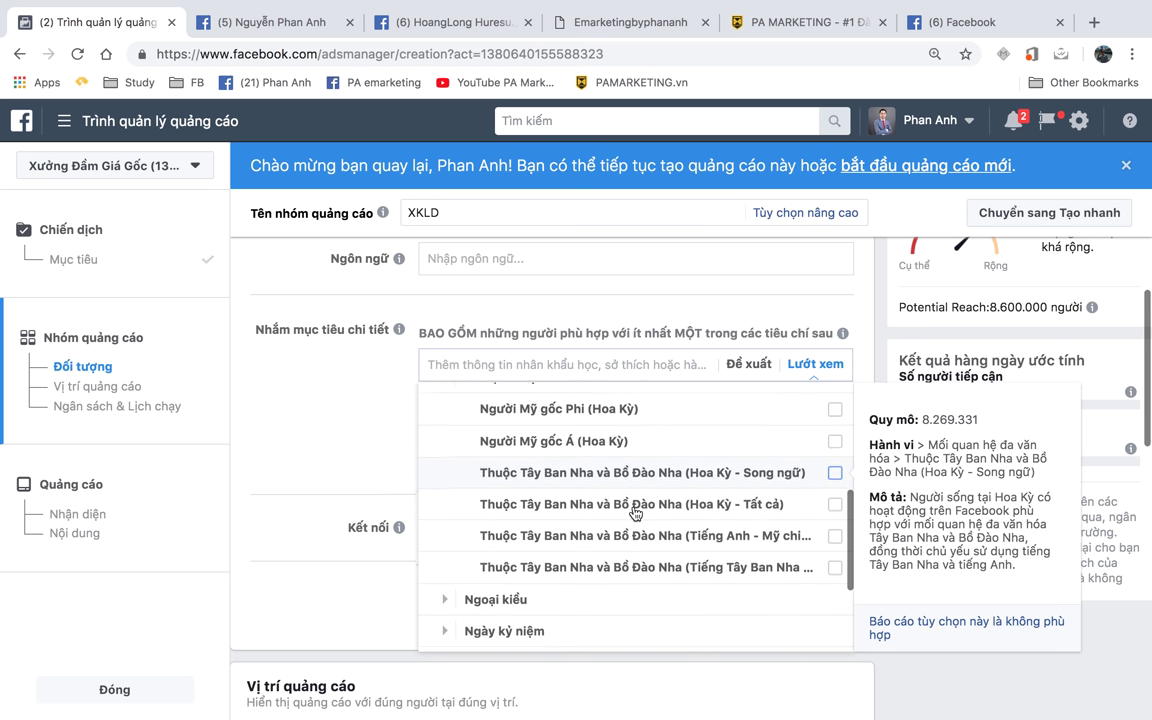
scroll(634, 513, "down", 1)
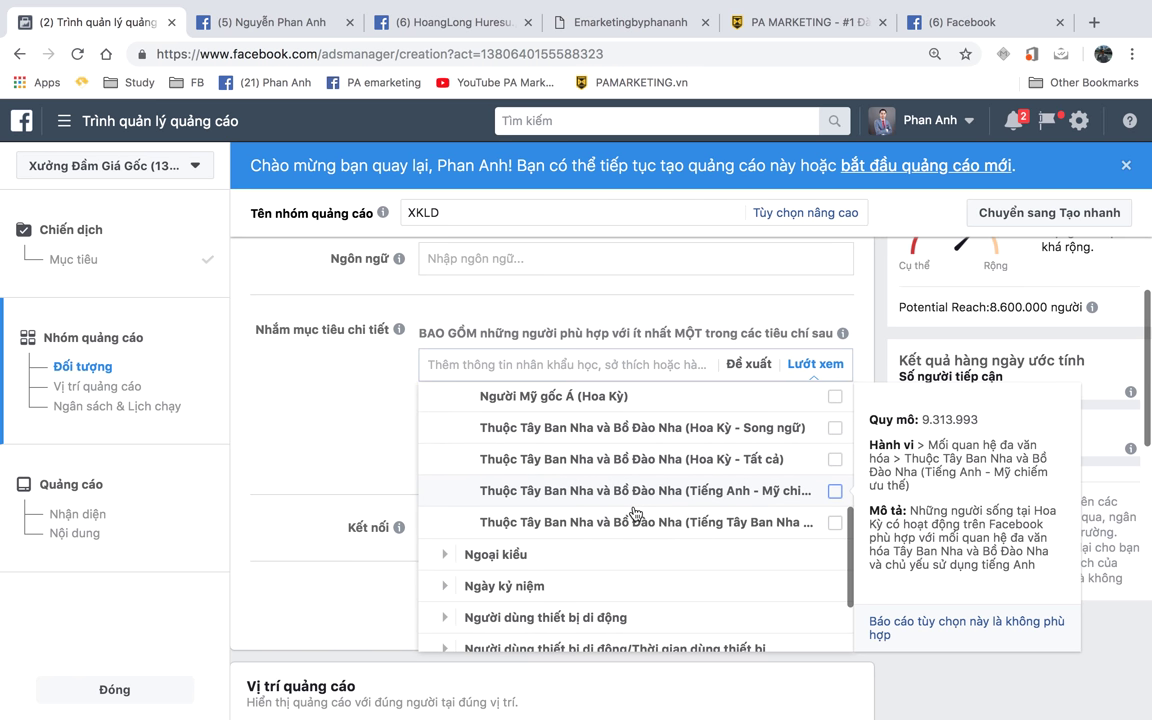
scroll(634, 513, "down", 1)
scroll(634, 513, "up", 2)
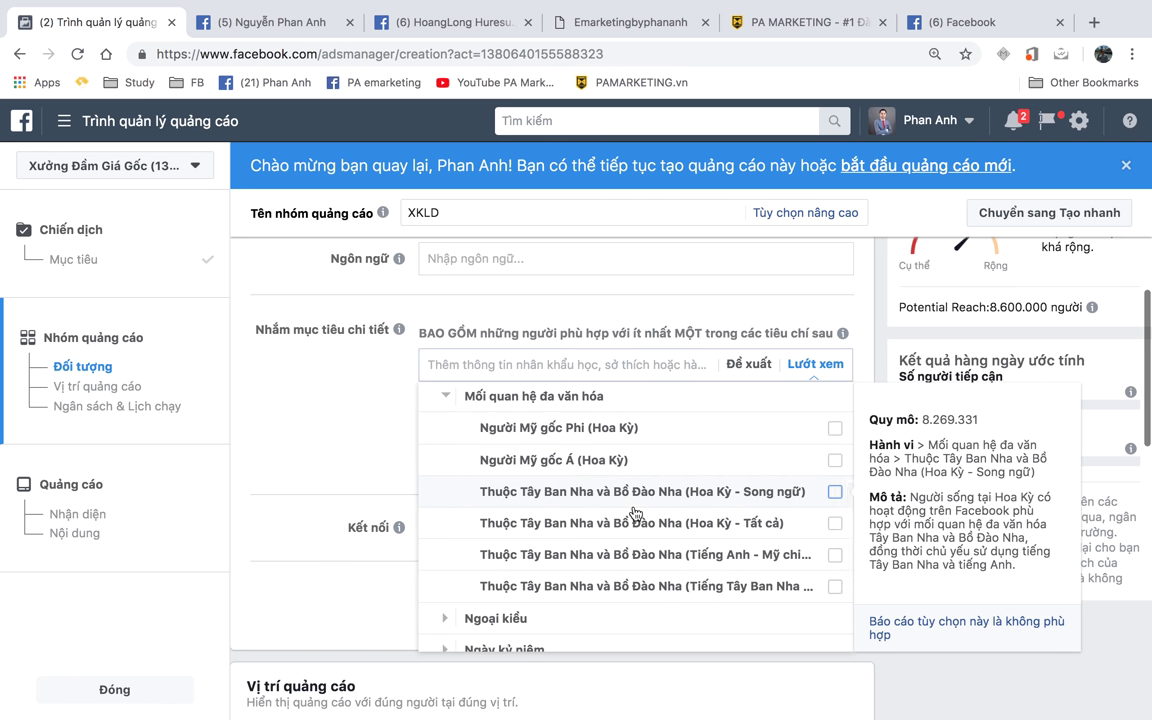
scroll(634, 513, "down", 1)
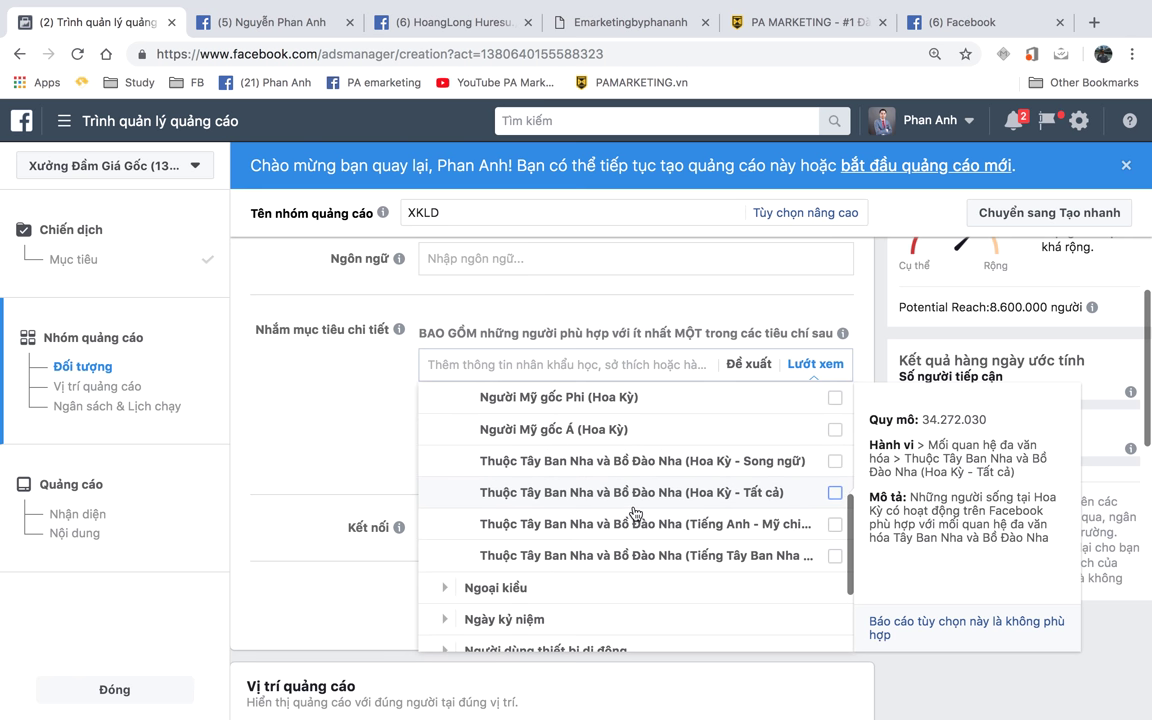
scroll(634, 513, "down", 2)
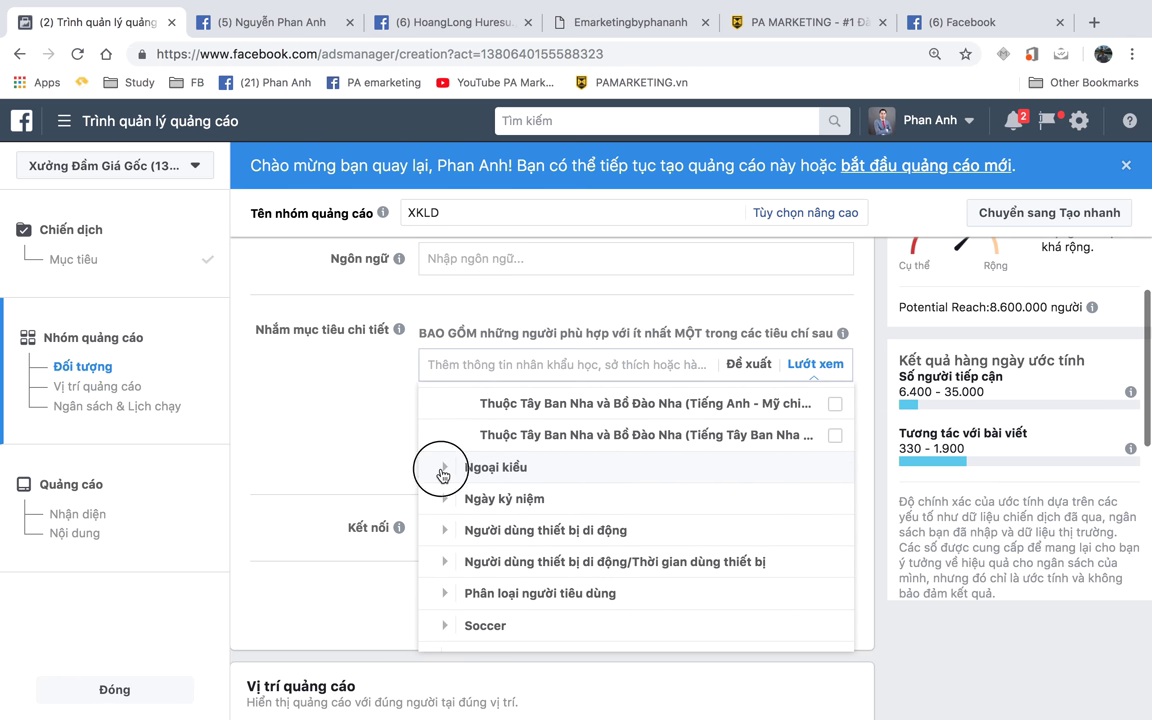
- Expand the Ngoại kiều category, look through its expat options by country, and collapse it again
left_click(446, 467)
scroll(630, 515, "down", 10)
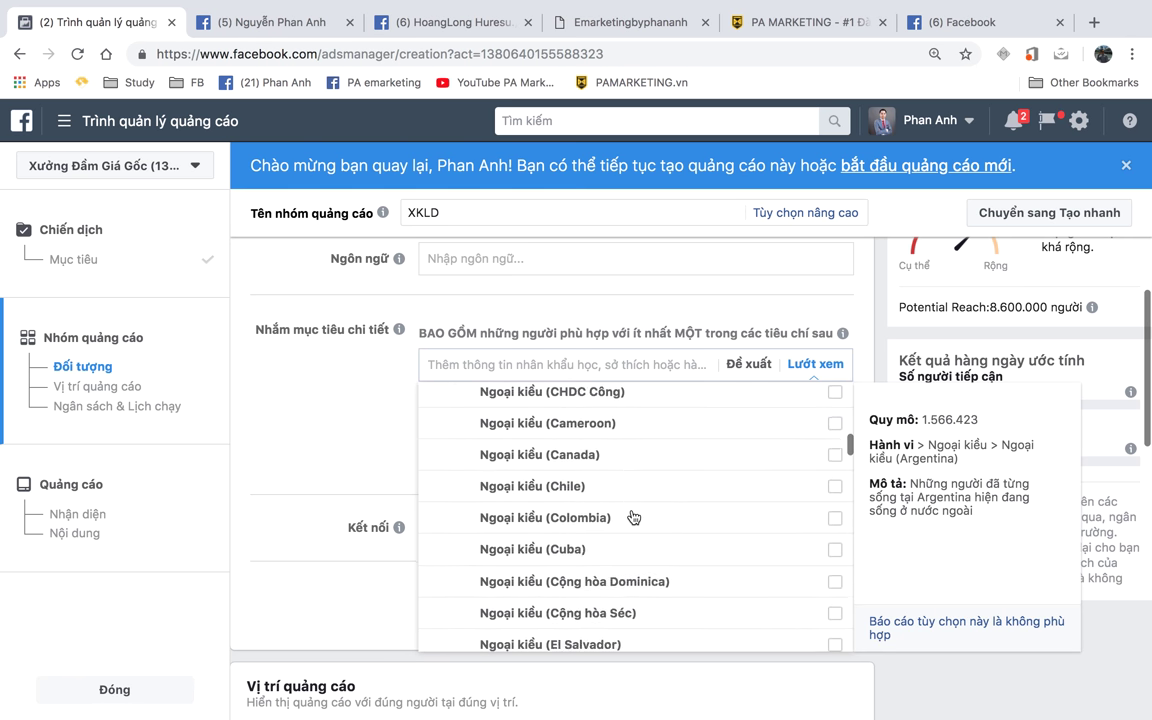
scroll(633, 516, "down", 12)
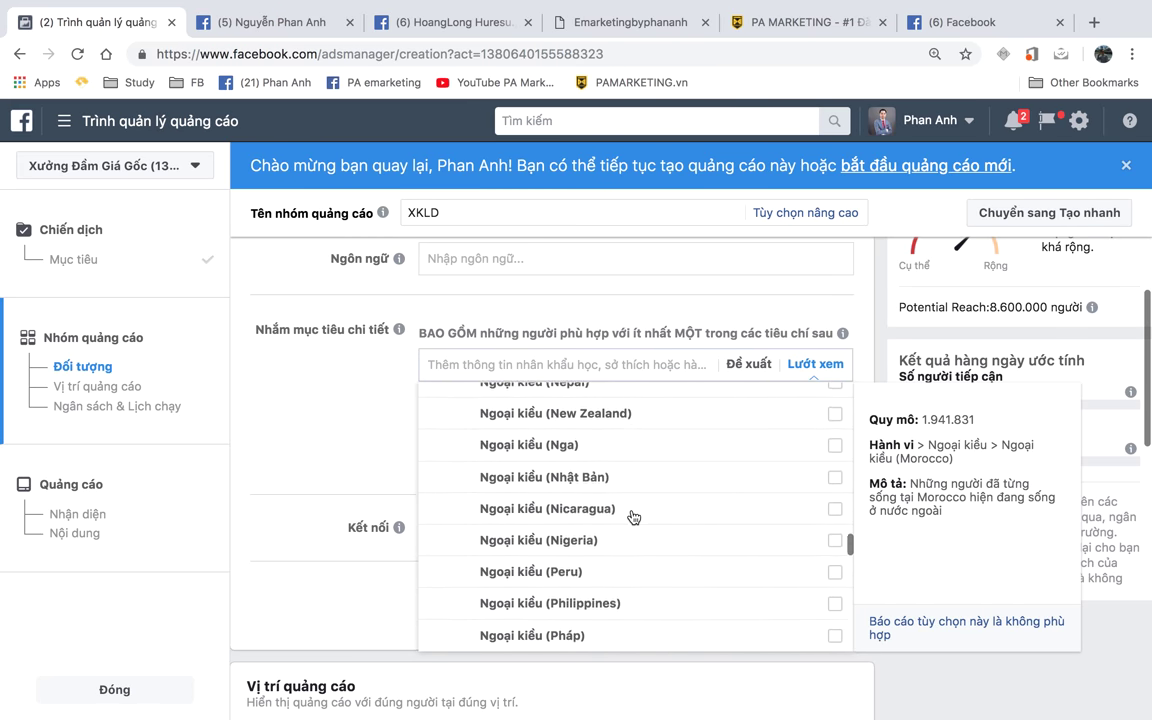
scroll(632, 516, "down", 1)
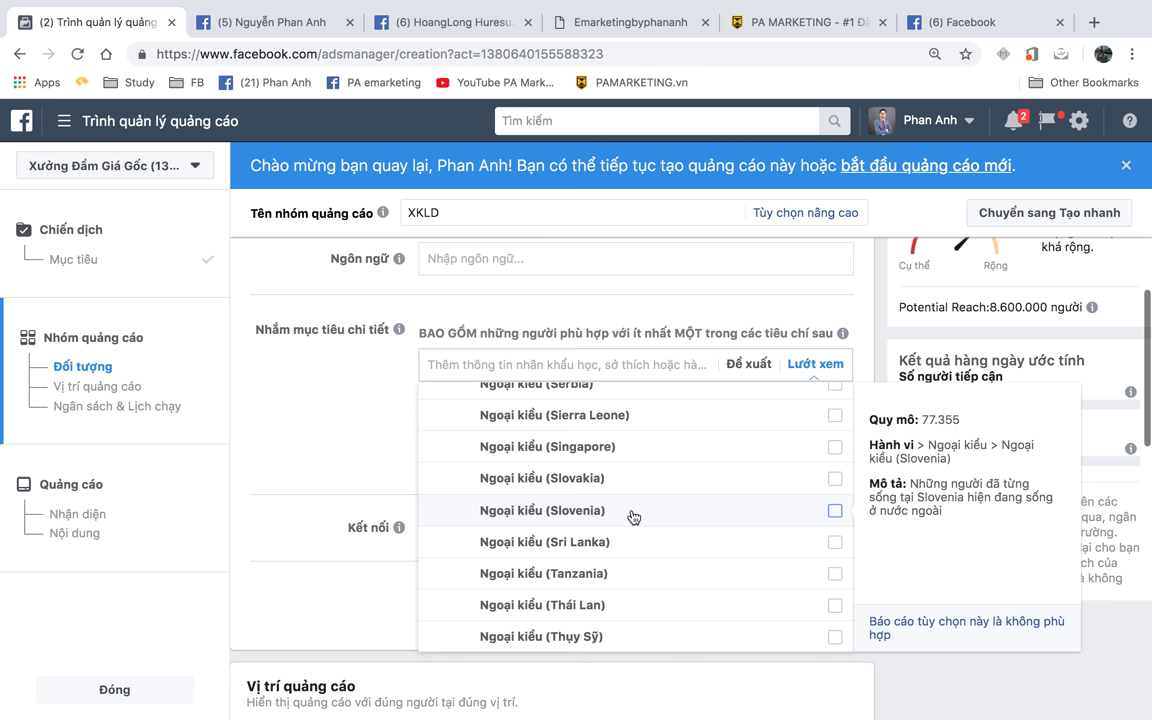
scroll(632, 516, "down", 8)
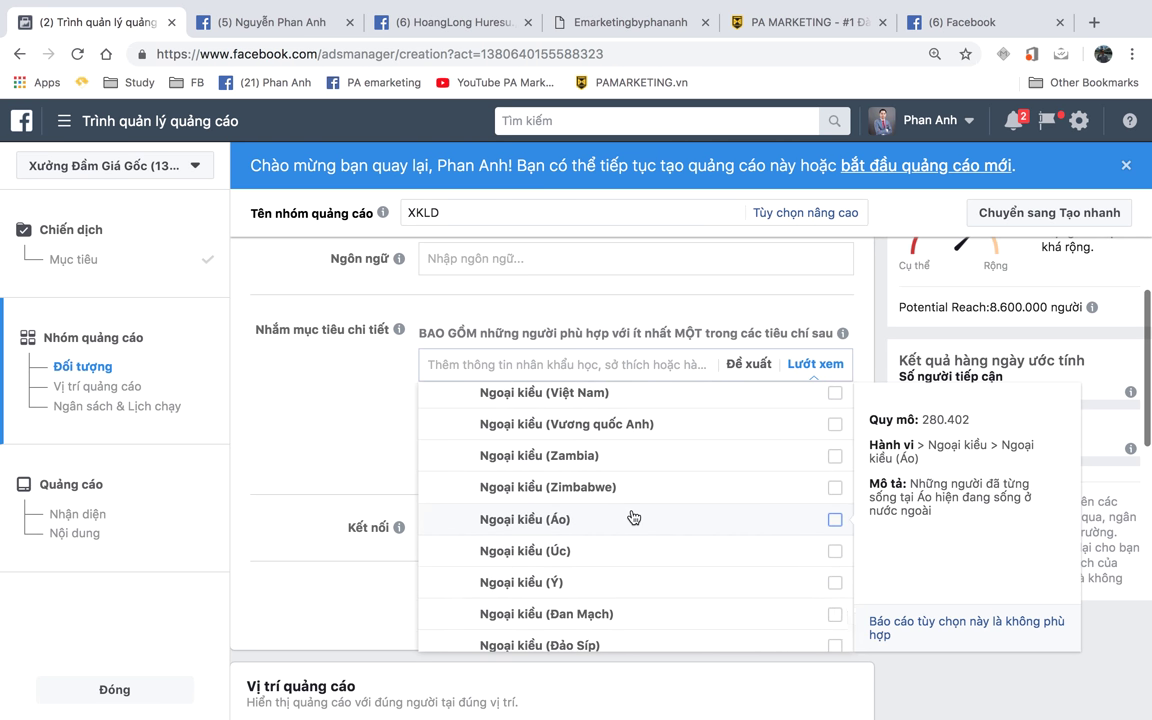
scroll(633, 516, "up", 10)
scroll(633, 516, "up", 15)
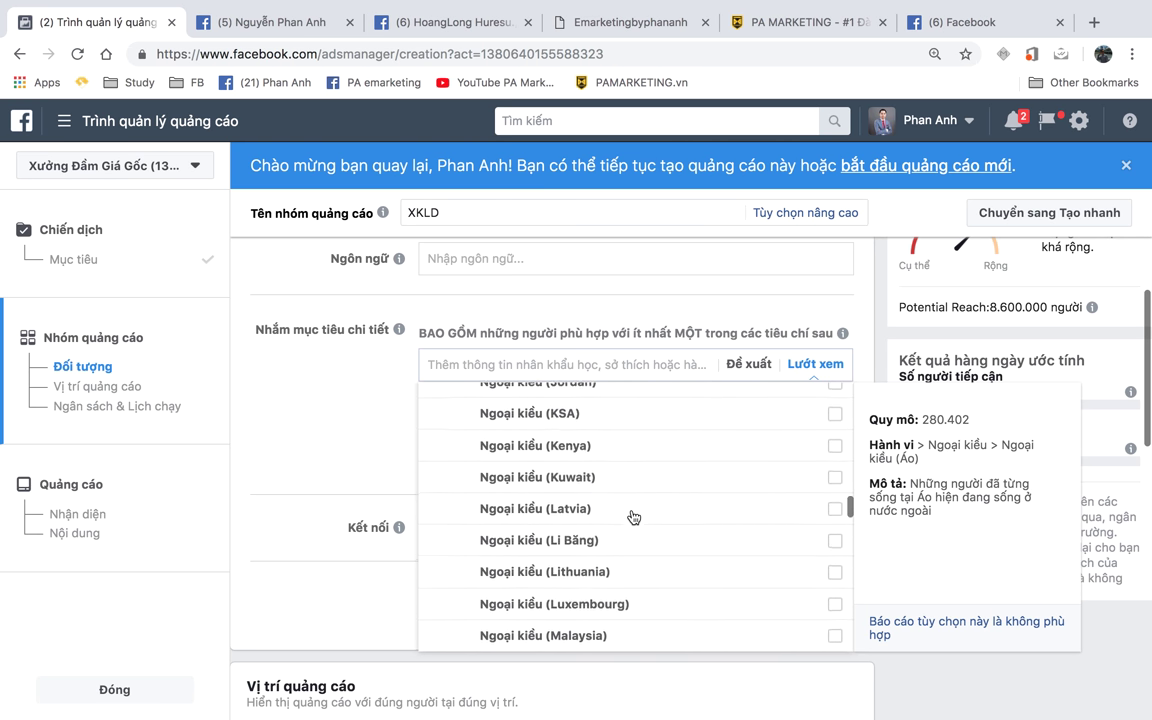
scroll(633, 516, "up", 8)
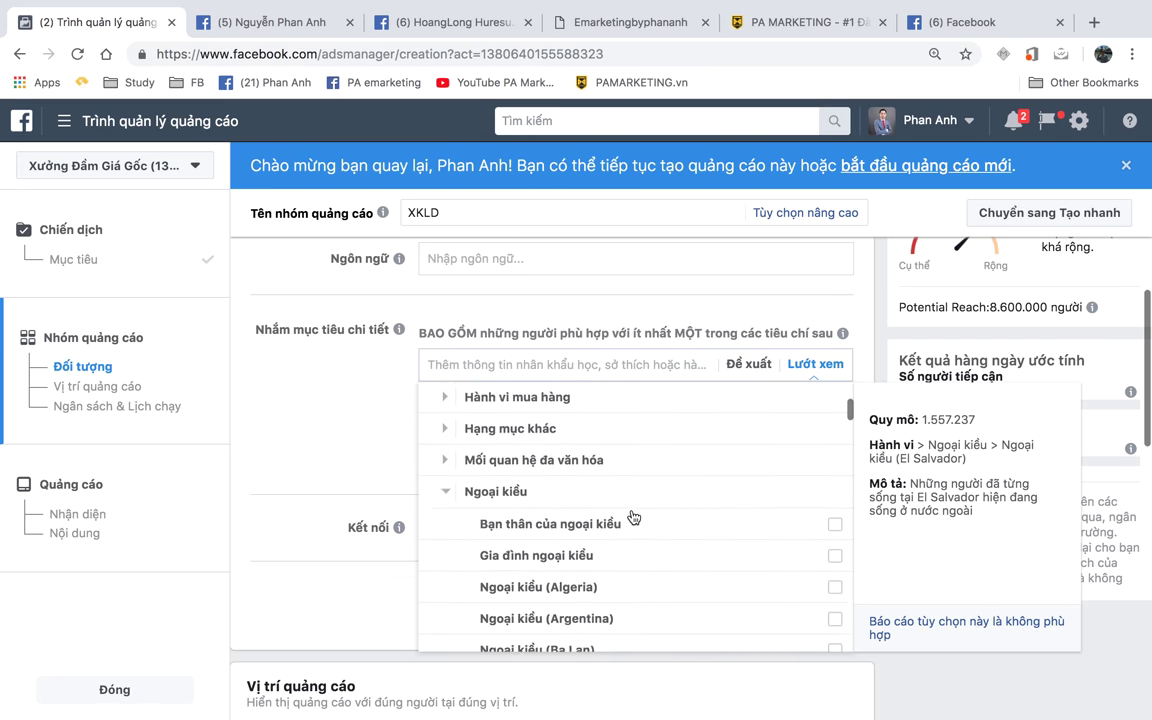
scroll(633, 514, "down", 1)
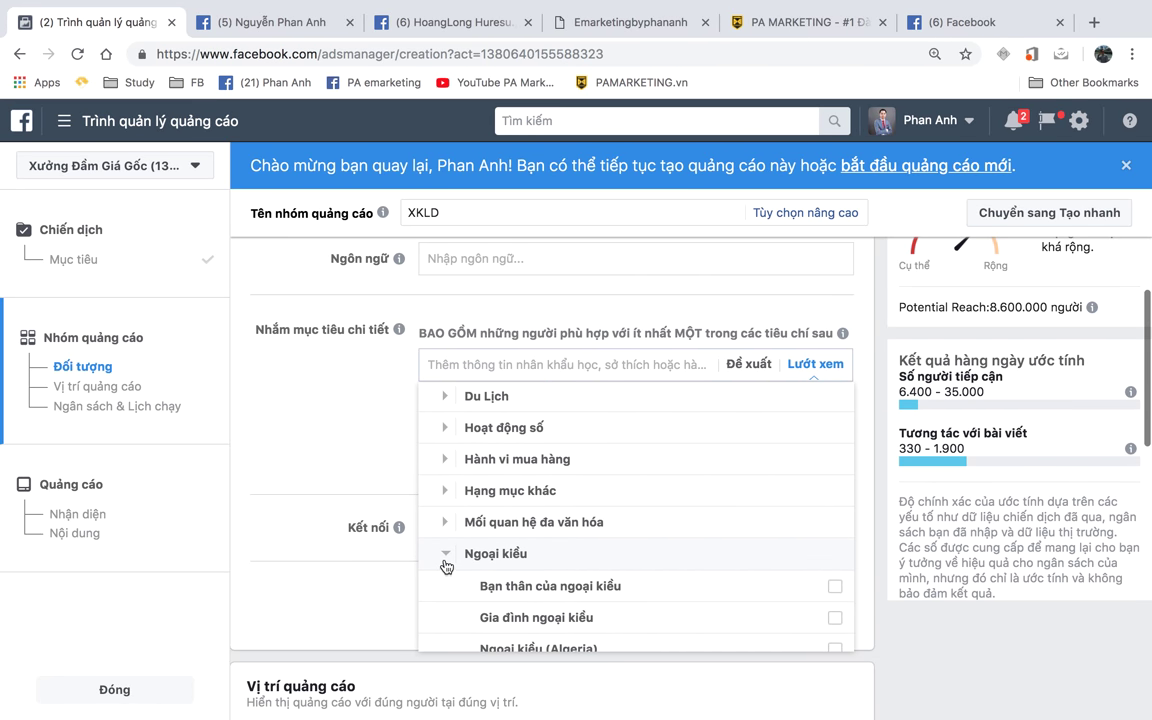
left_click(446, 555)
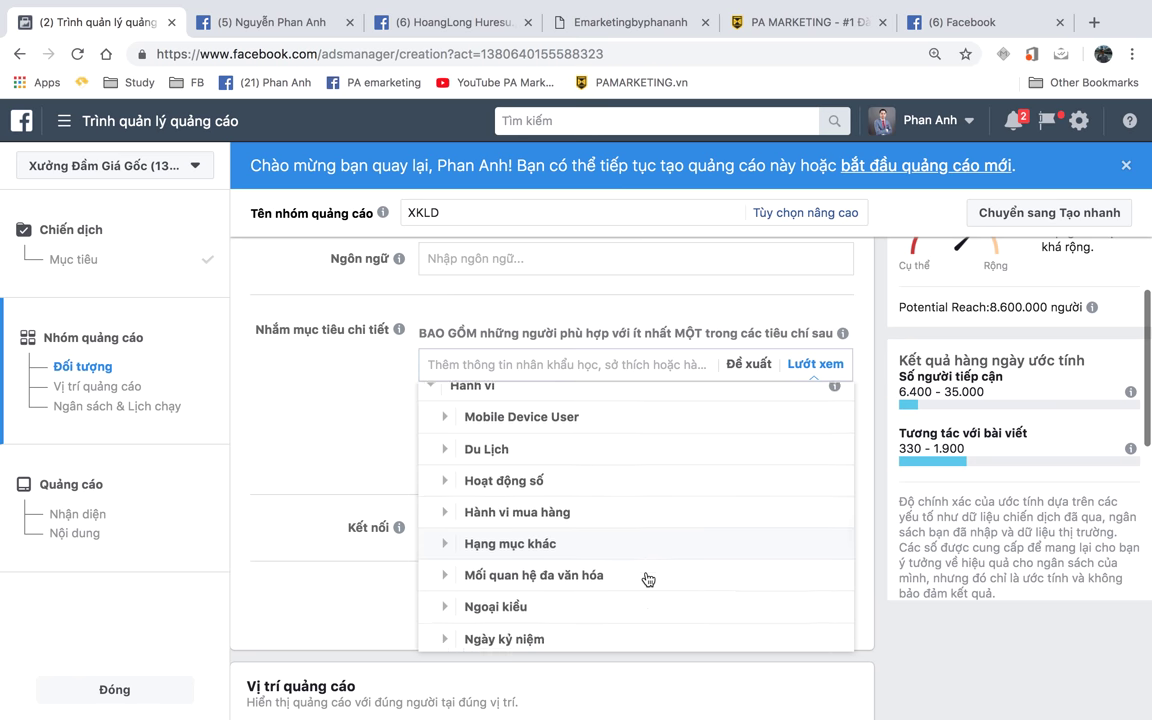
- Expand the Ngày kỷ niệm behaviour category to view its anniversary option
scroll(580, 522, "down", 2)
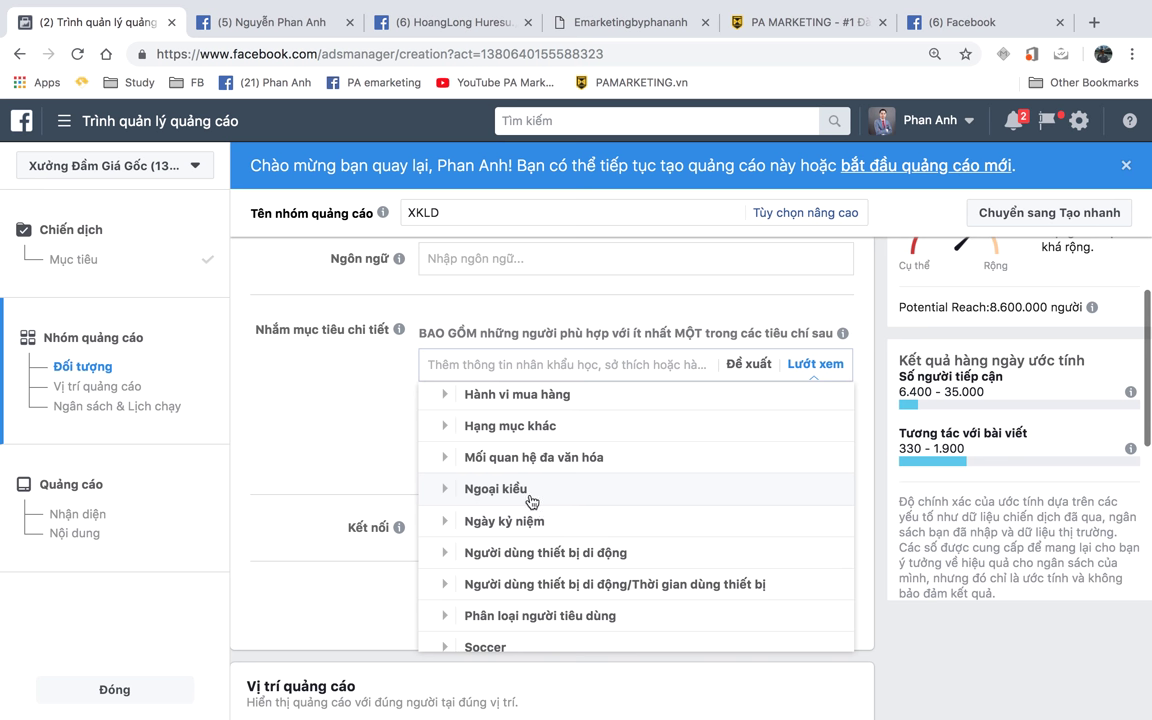
left_click(446, 528)
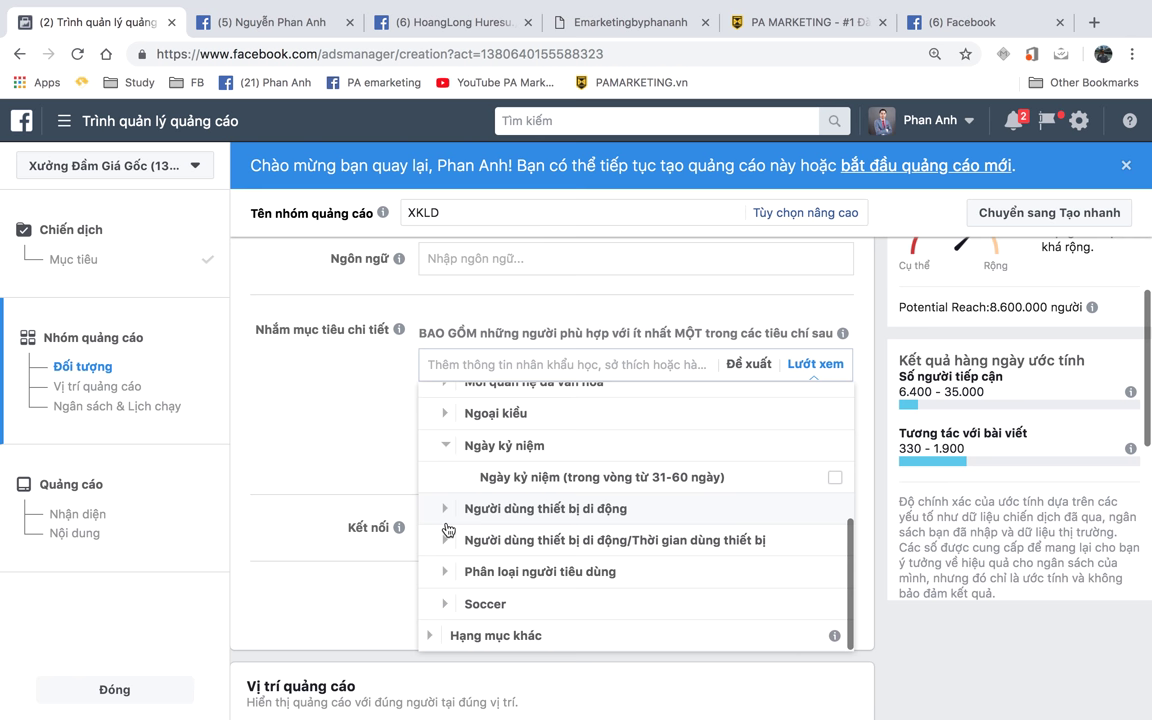
- Expand the Người dùng thiết bị di động category and its Kết nối mạng group to view the 2G, 3G, 4G and WiFi access options
mouse_move(712, 480)
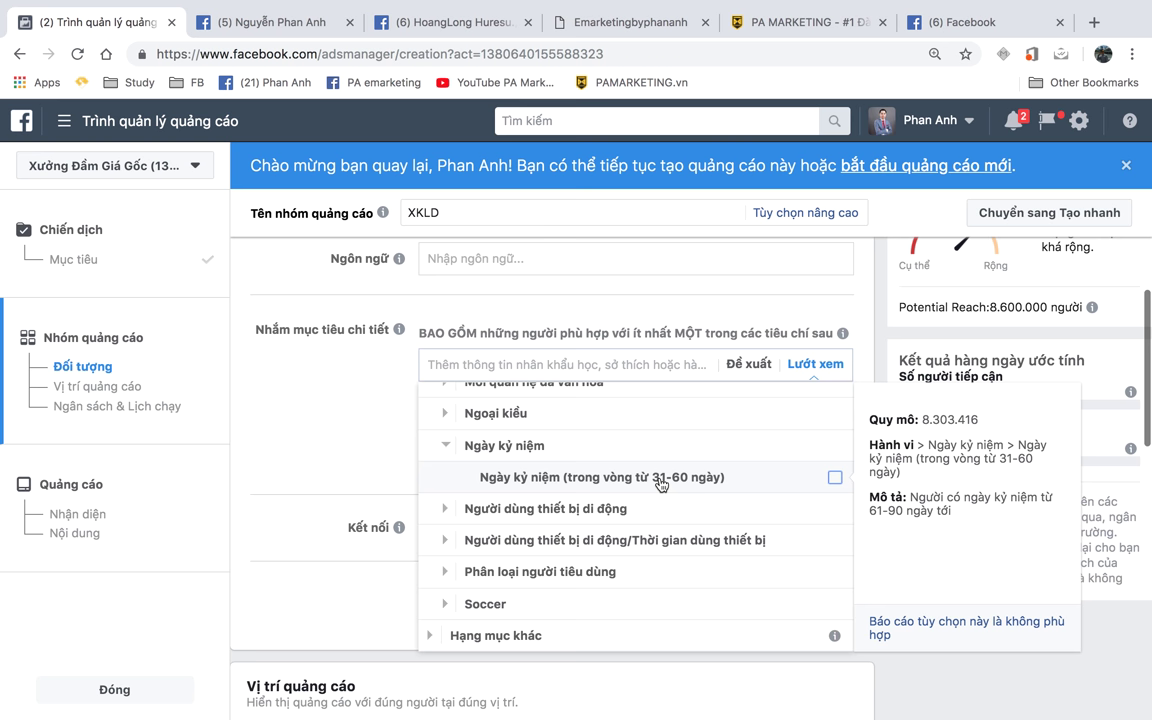
scroll(660, 484, "down", 2)
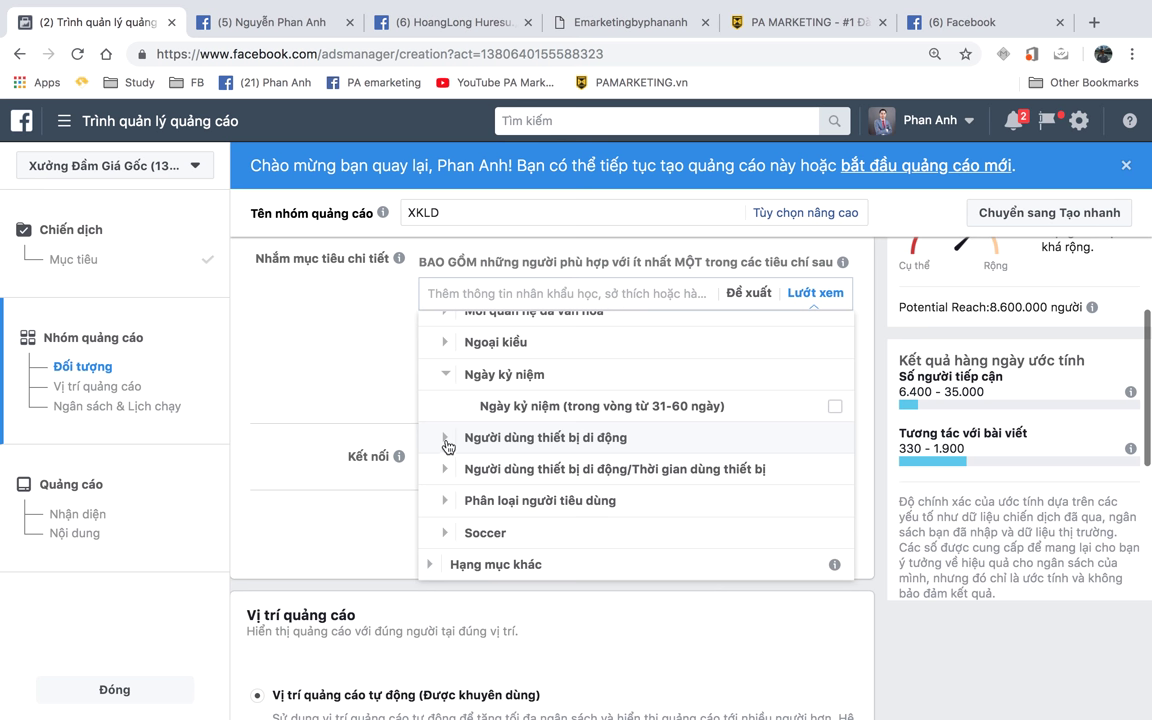
left_click(447, 446)
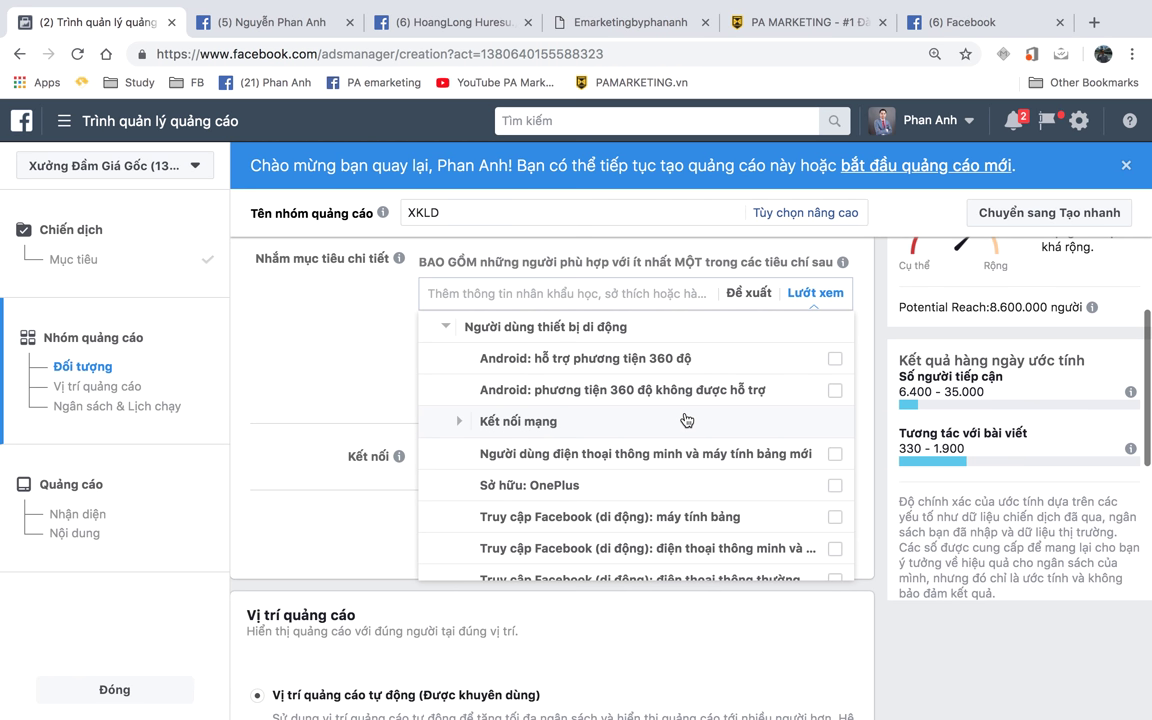
scroll(513, 412, "down", 1)
left_click(461, 383)
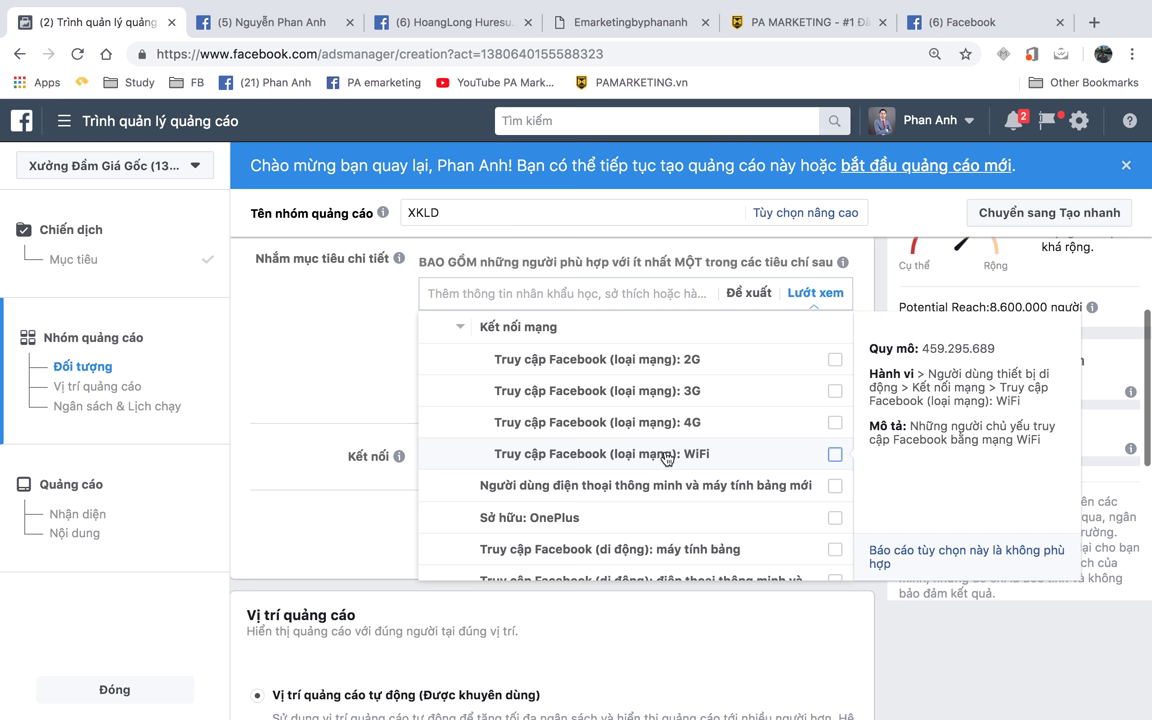
scroll(665, 457, "down", 2)
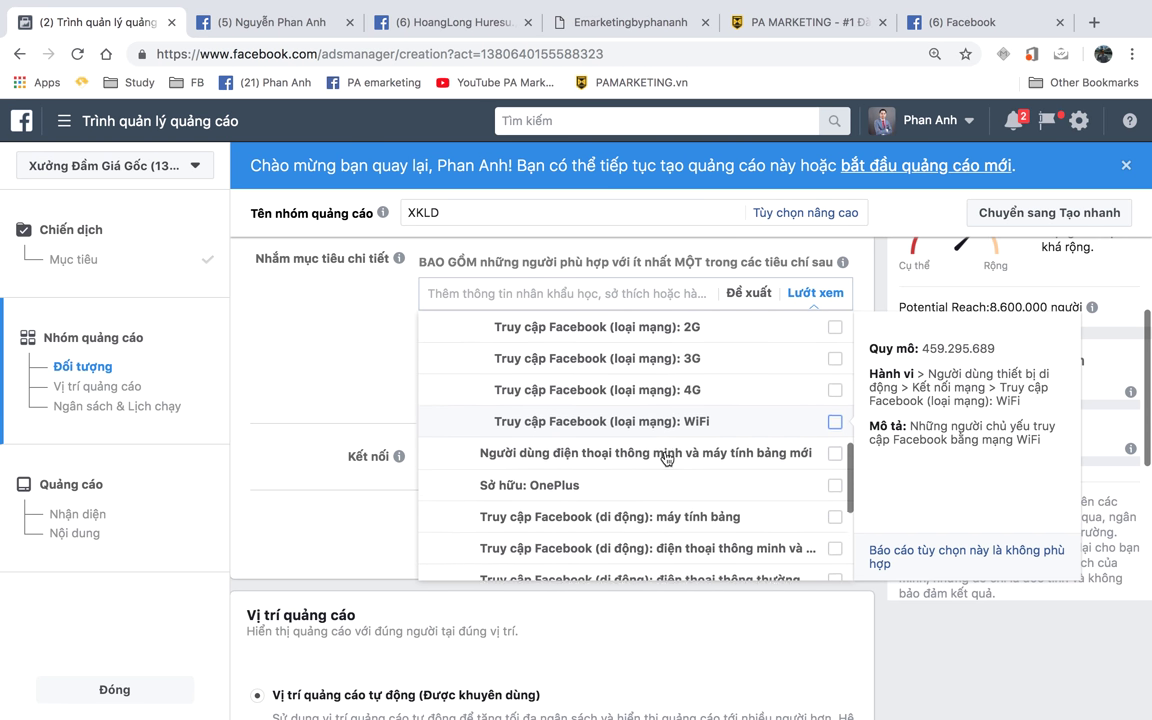
scroll(665, 457, "up", 1)
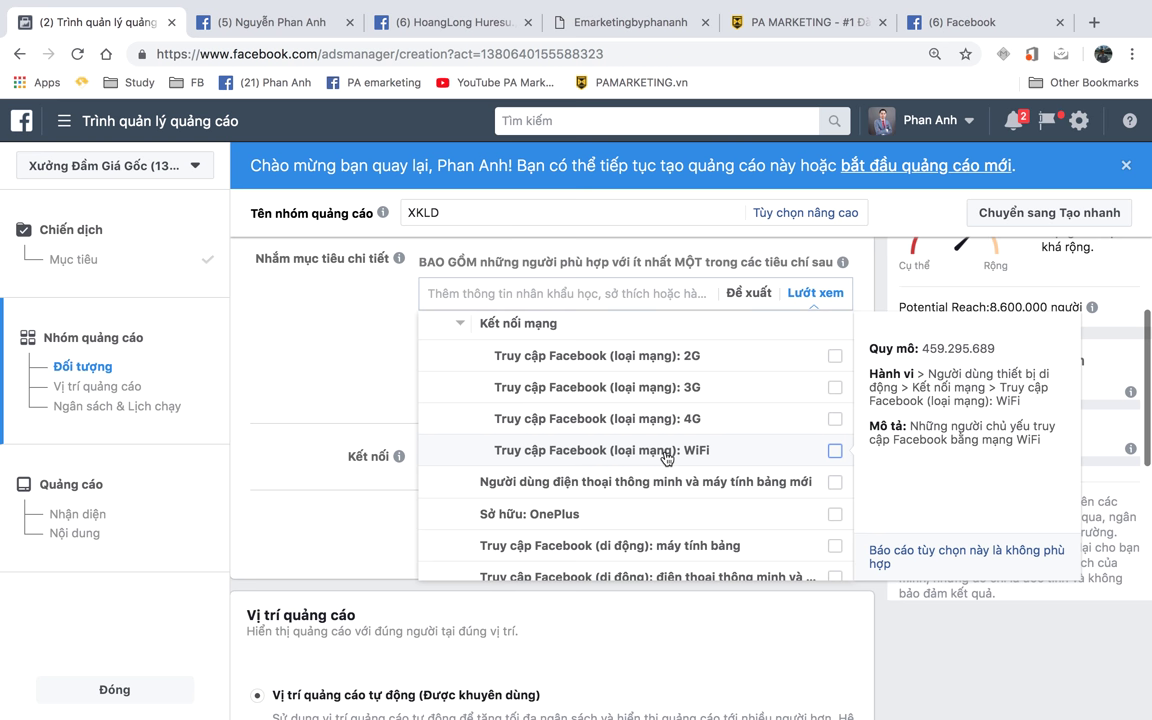
- Read the descriptions of the OnePlus ownership and mobile Facebook access options under Người dùng thiết bị di động
scroll(665, 457, "down", 2)
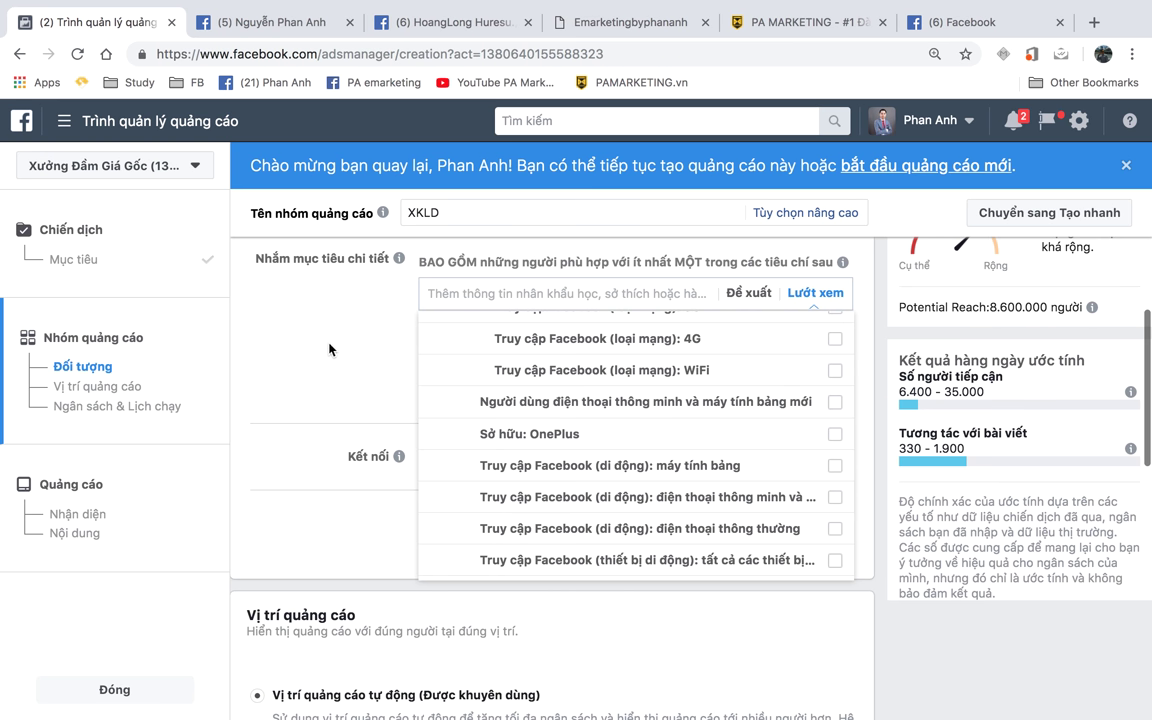
scroll(655, 405, "down", 1)
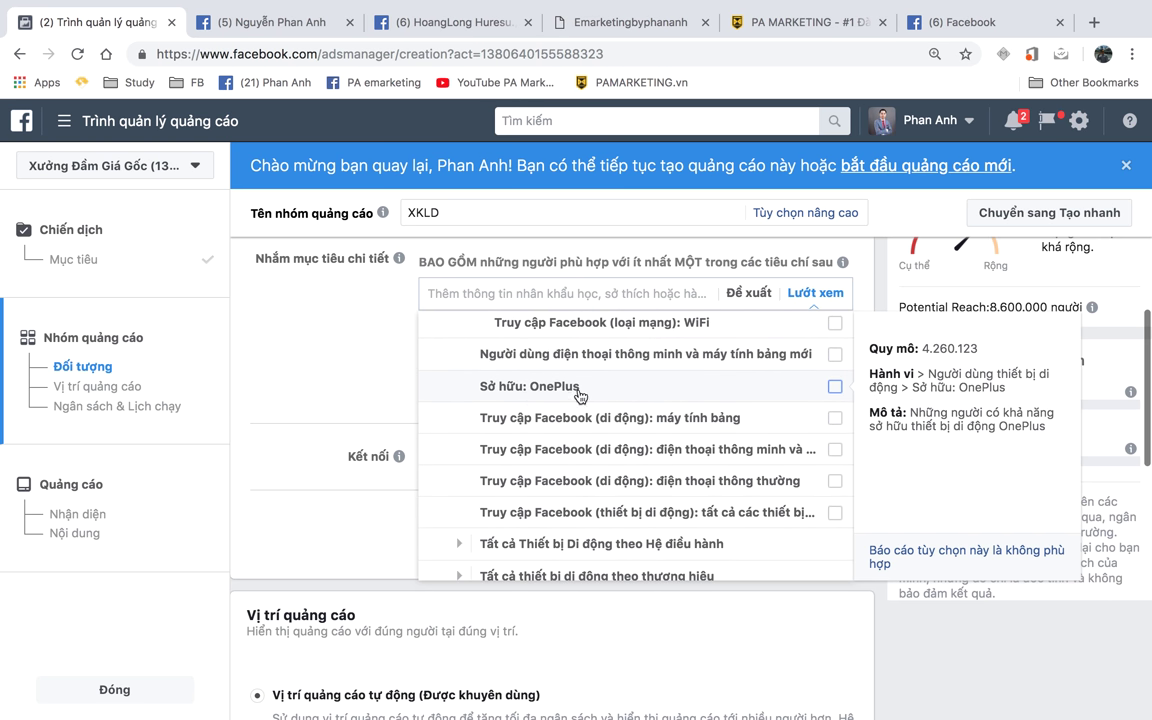
scroll(670, 437, "down", 1)
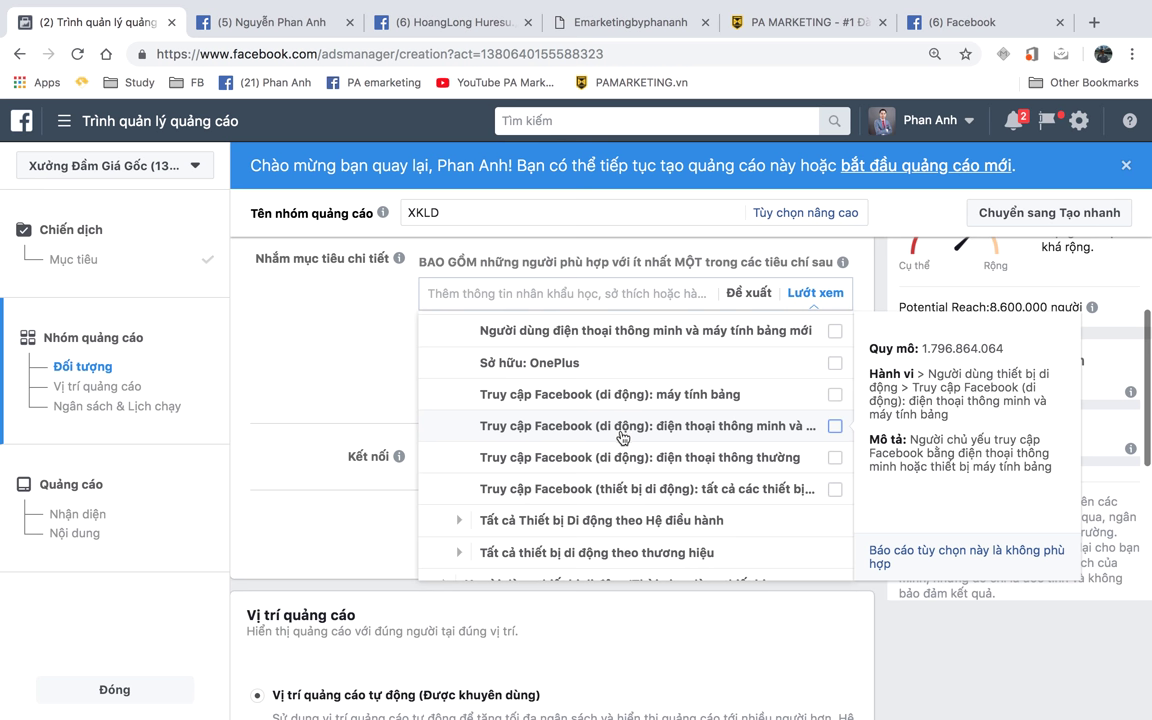
scroll(641, 471, "down", 1)
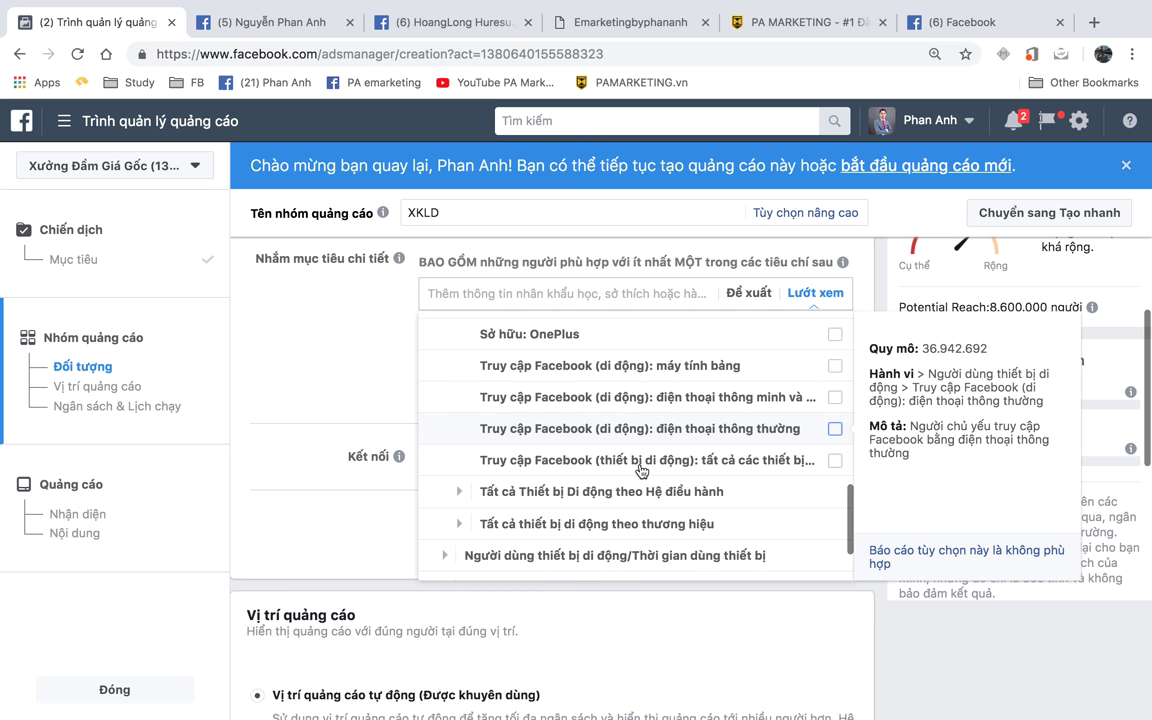
scroll(612, 462, "down", 1)
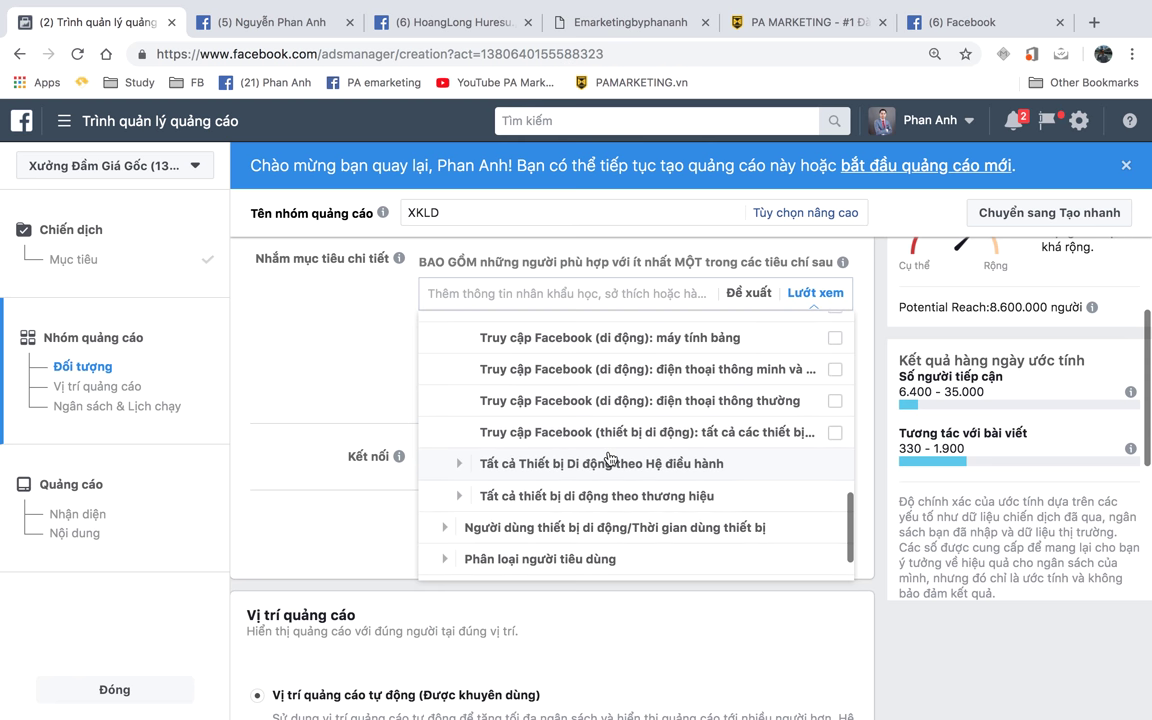
mouse_move(650, 435)
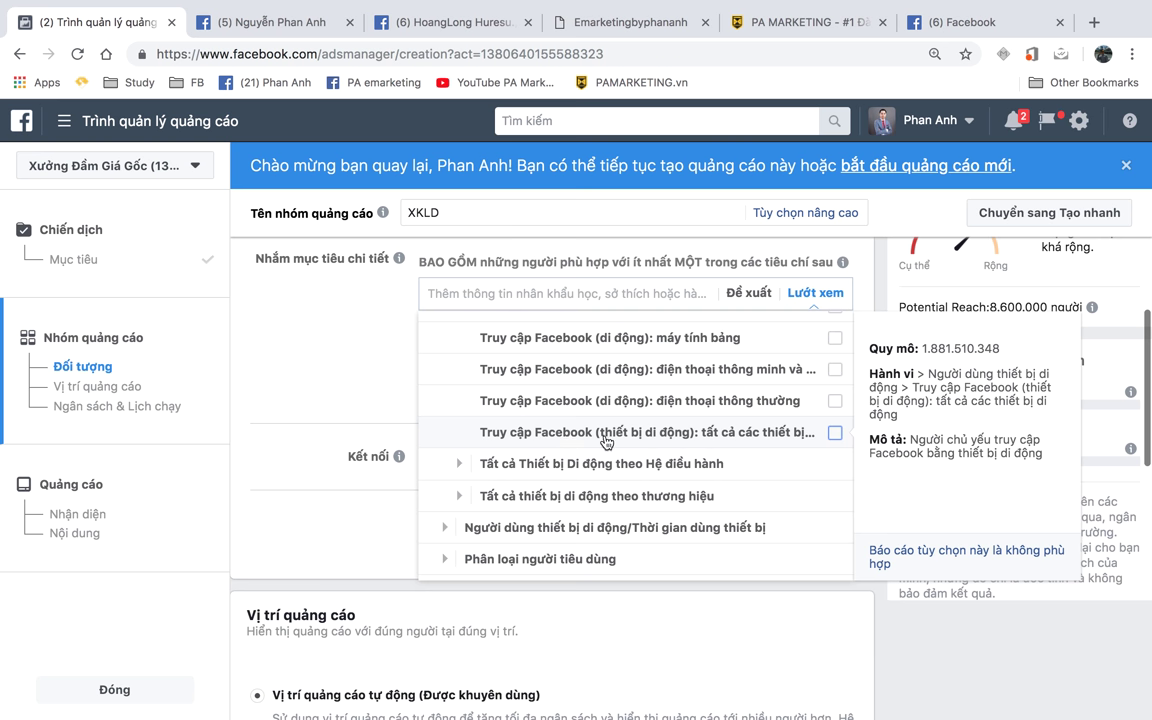
- Expand the mobile device groups by operating system and by brand, and view the iOS and Amazon Kindle Fire options
left_click(460, 464)
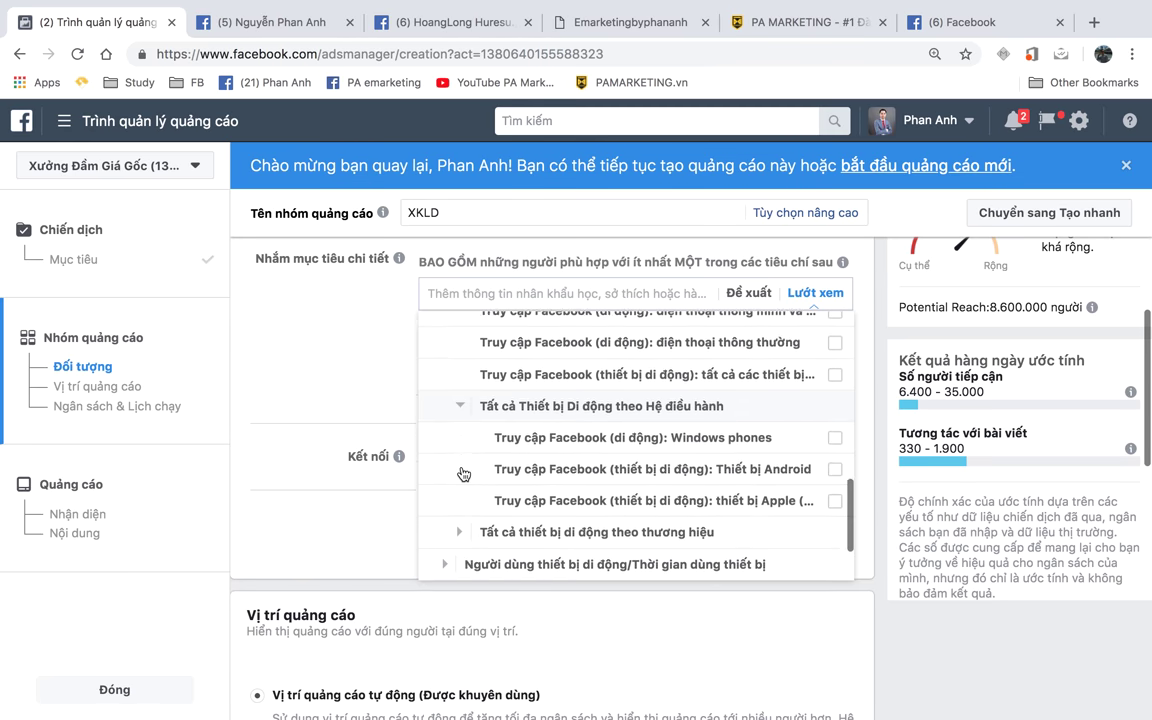
mouse_move(462, 350)
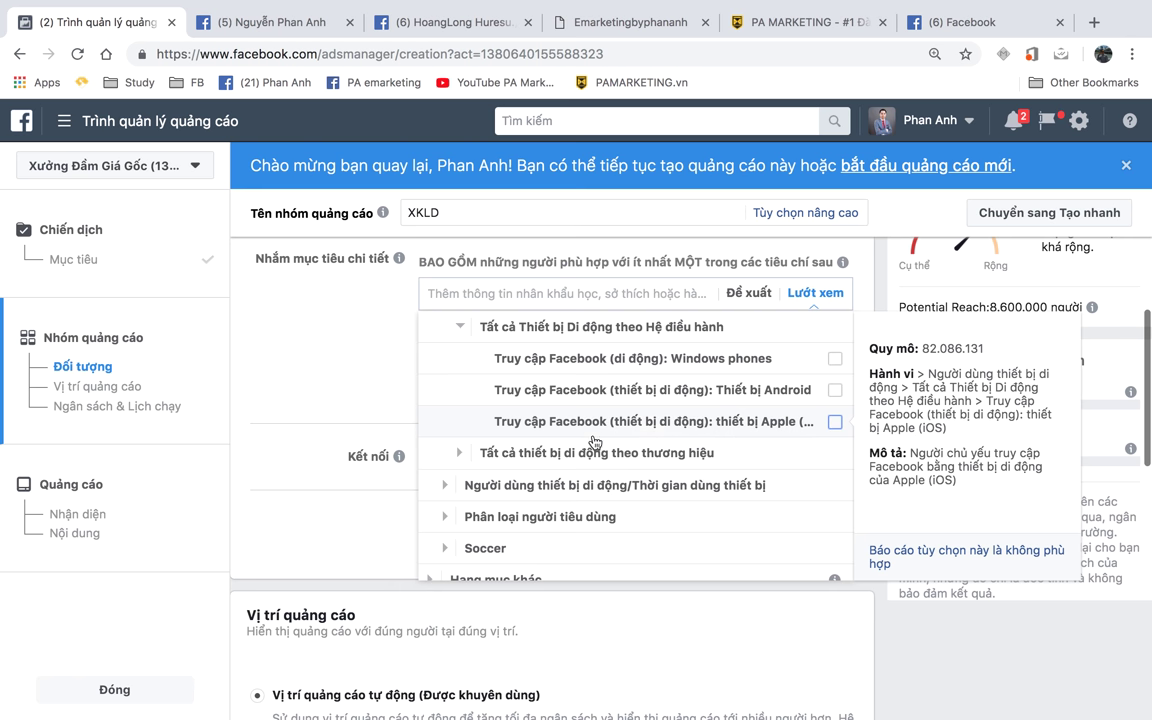
left_click(461, 455)
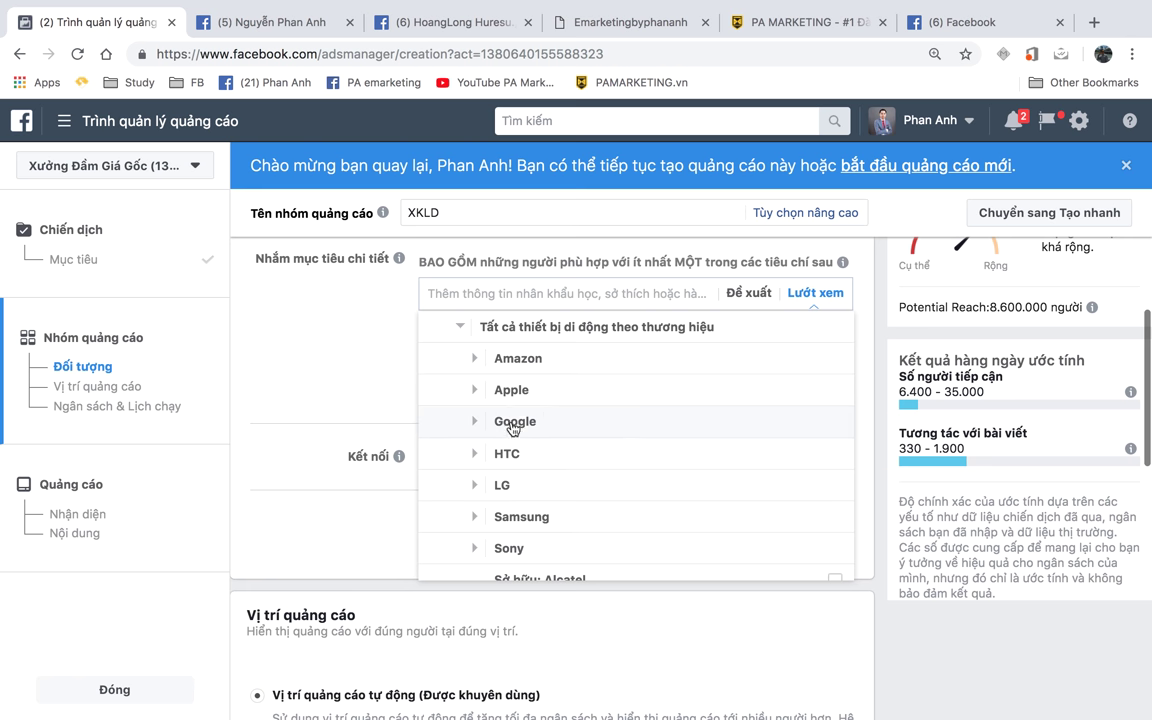
left_click(476, 362)
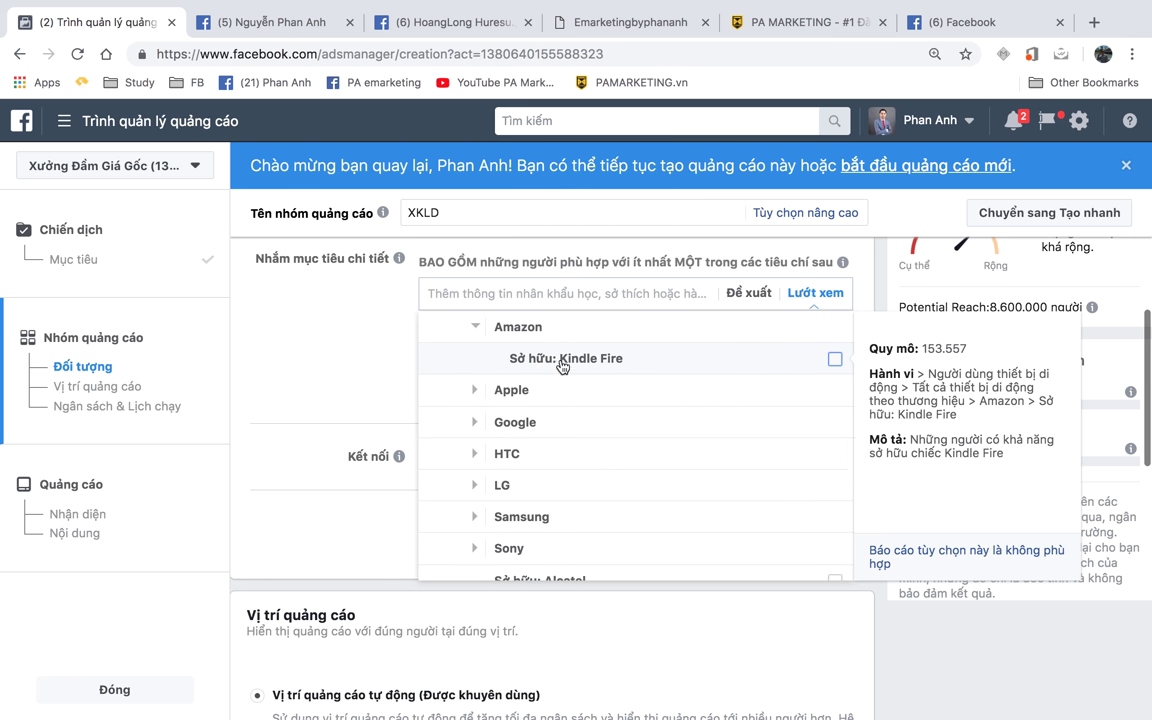
- Expand the Apple brand group and look through its iPad and iPhone ownership (Sở hữu) options
left_click(472, 400)
scroll(663, 422, "down", 1)
scroll(663, 424, "up", 1)
scroll(663, 424, "down", 1)
scroll(663, 424, "up", 1)
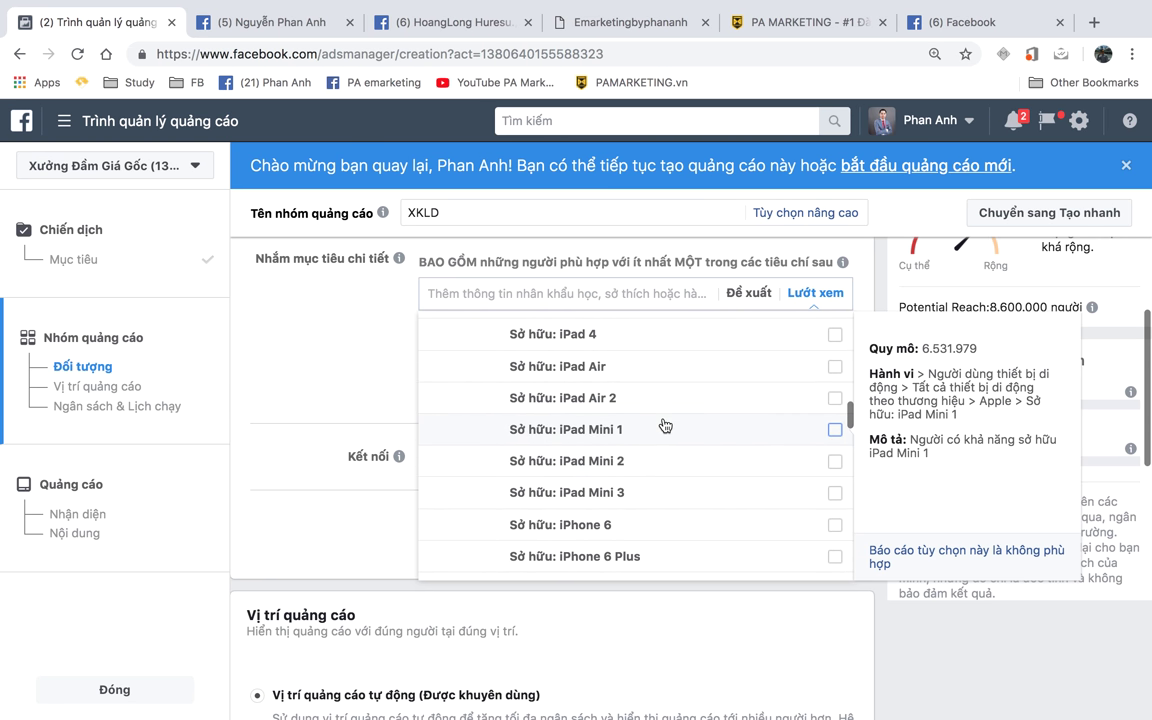
scroll(665, 426, "down", 3)
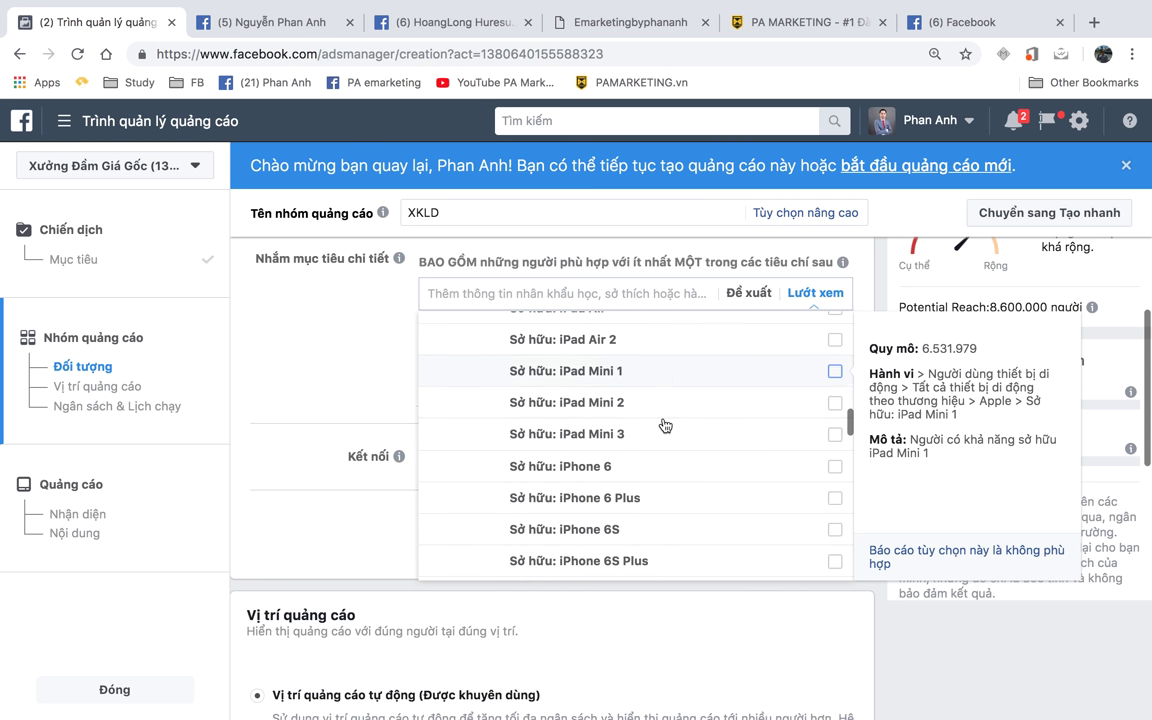
scroll(665, 426, "down", 3)
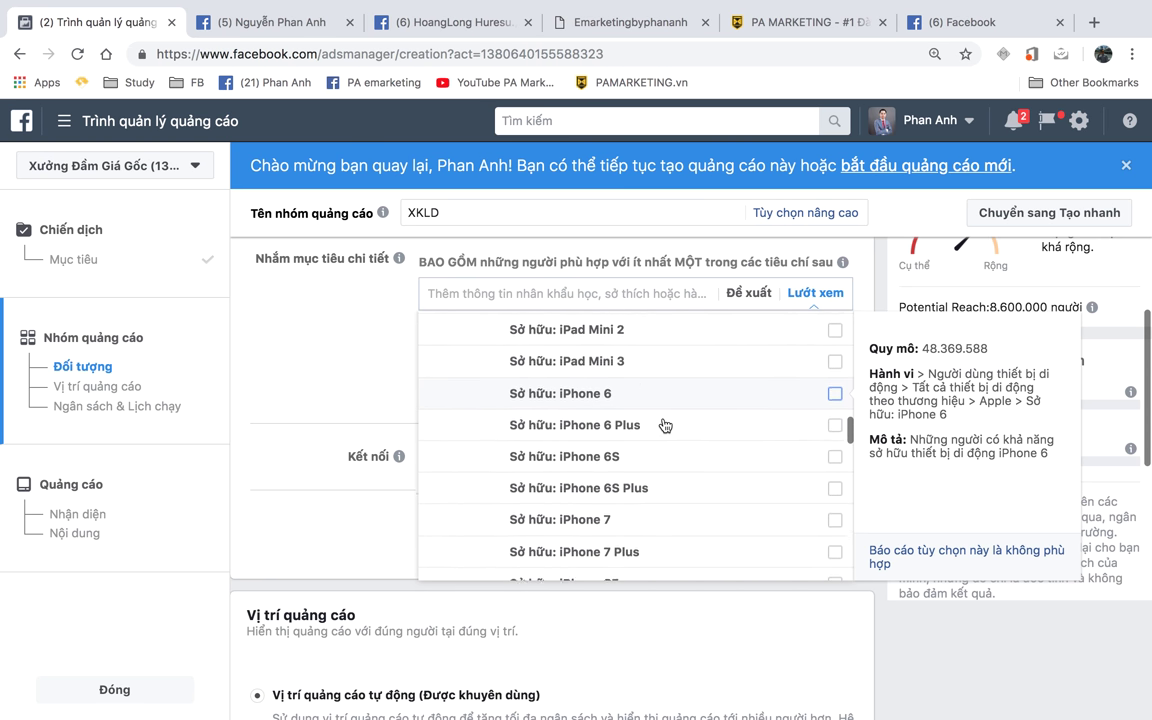
scroll(665, 426, "down", 3)
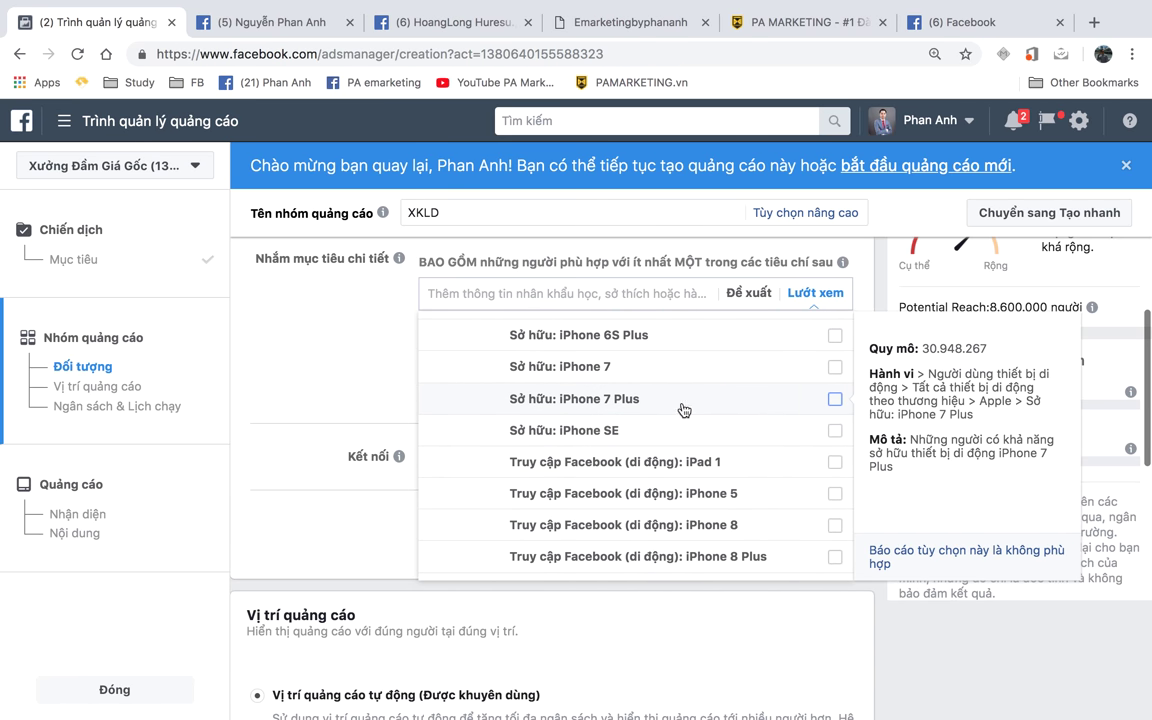
scroll(690, 398, "down", 2)
scroll(690, 398, "down", 1)
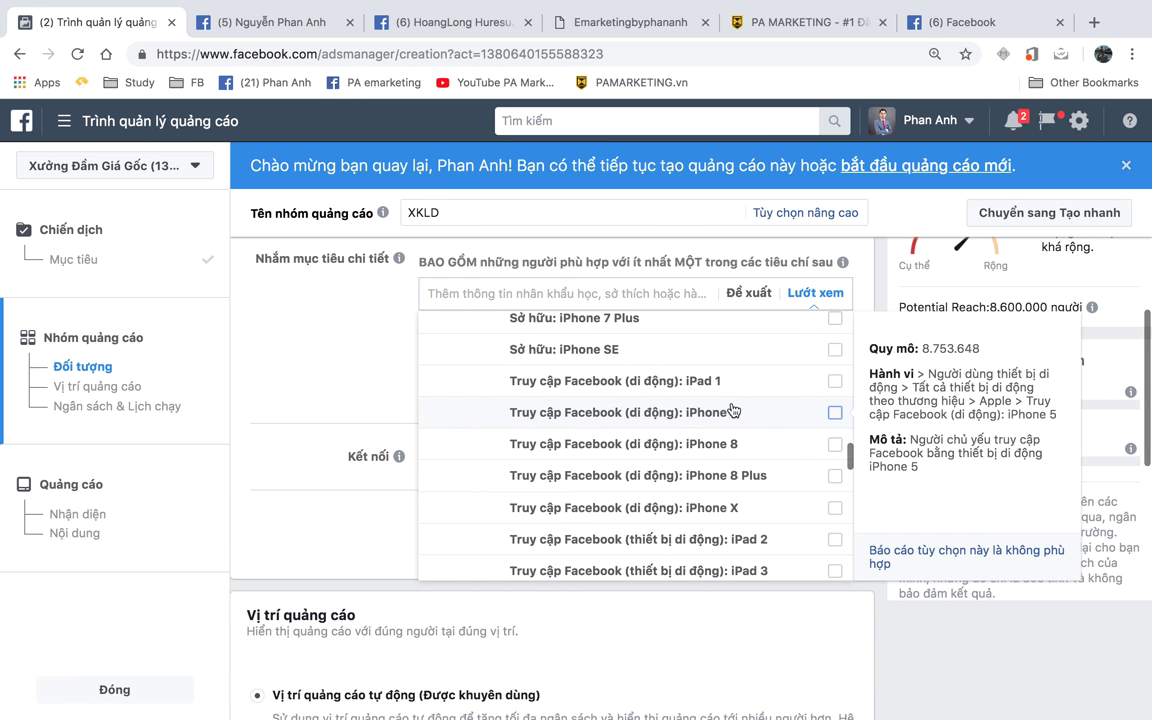
- Examine the Apple options for Facebook access (Truy cập Facebook) by iPhone, iPad and iPod Touch model
scroll(660, 405, "down", 1)
scroll(700, 400, "down", 1)
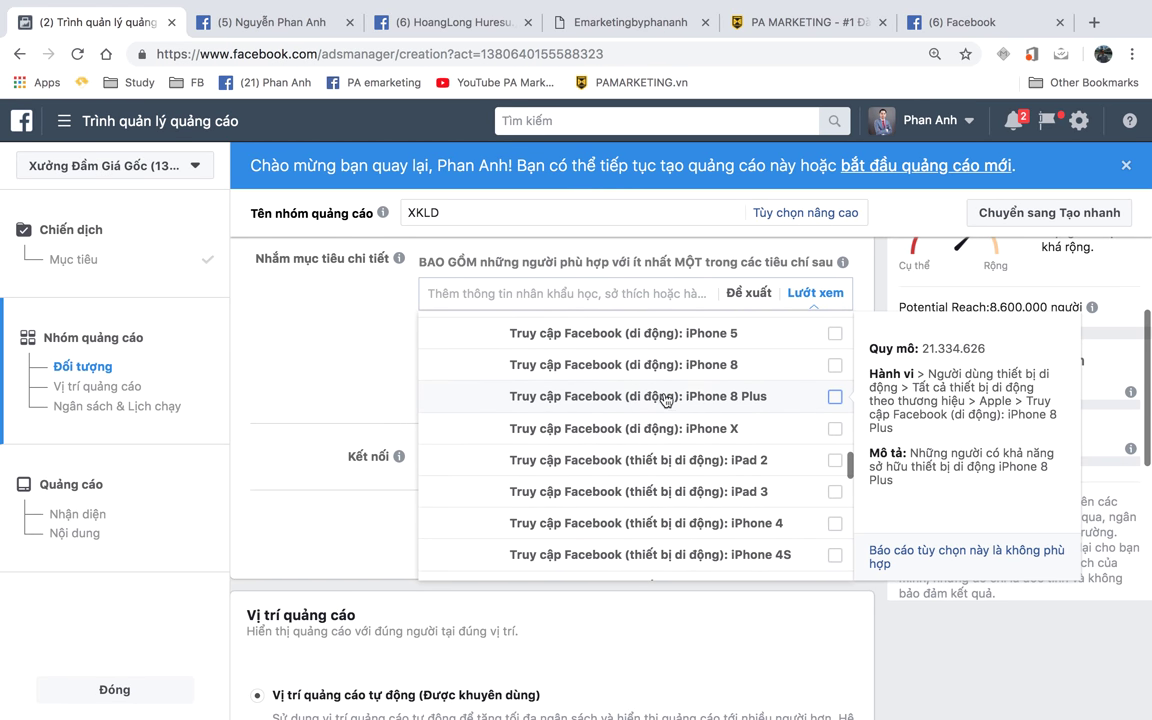
scroll(600, 399, "down", 2)
scroll(603, 400, "down", 1)
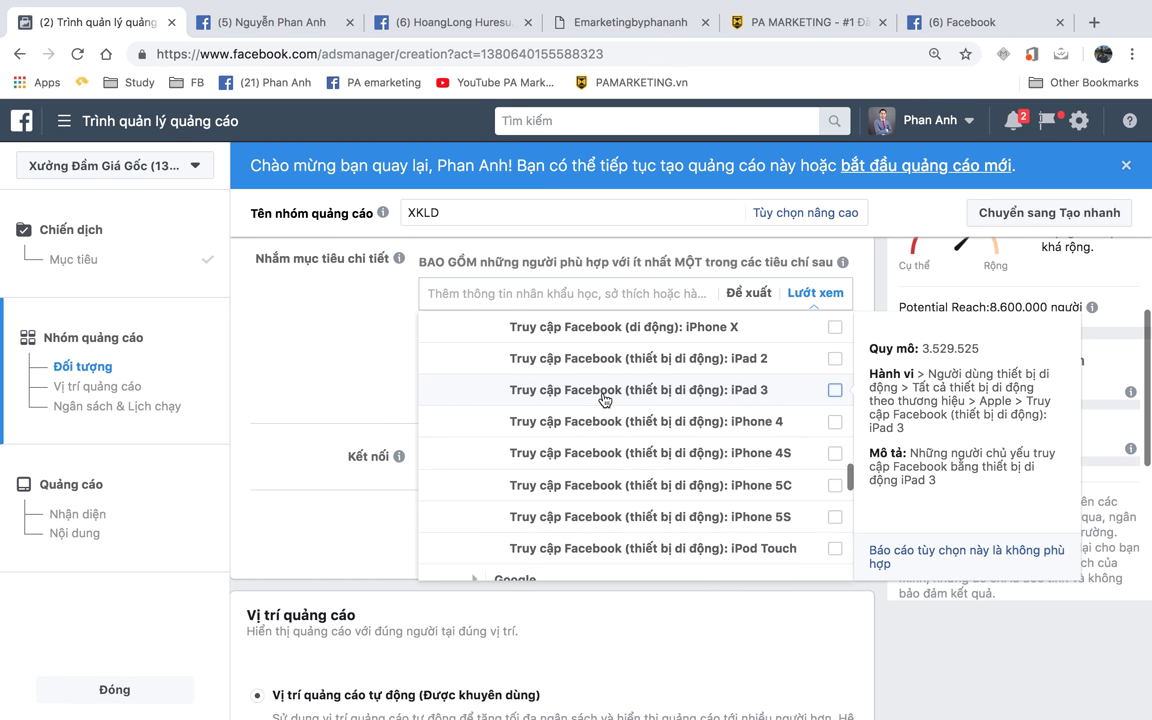
scroll(603, 400, "down", 1)
scroll(603, 400, "down", 1)
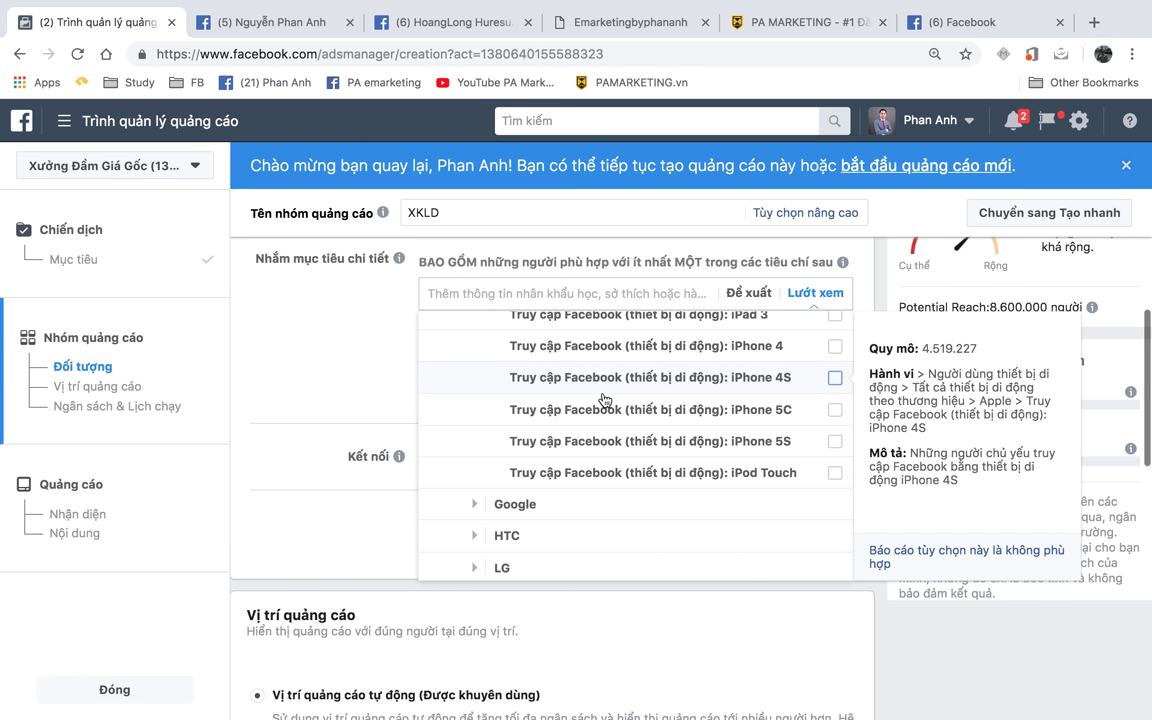
scroll(603, 400, "down", 2)
scroll(603, 400, "up", 4)
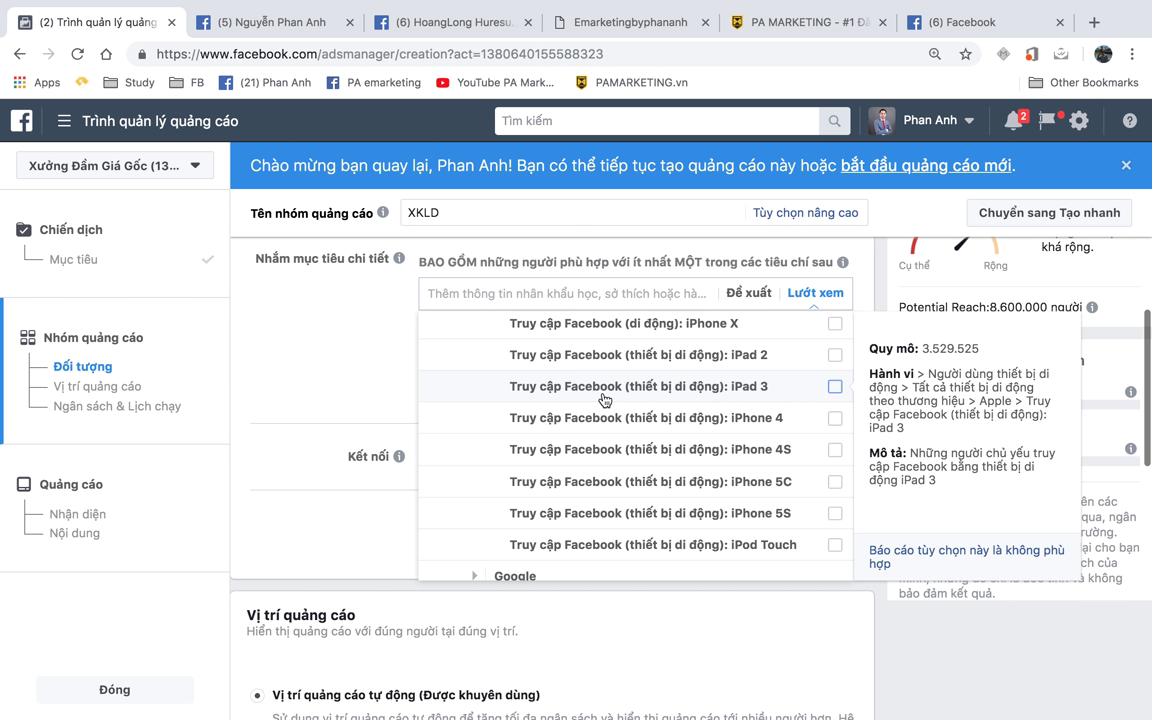
scroll(604, 399, "down", 2)
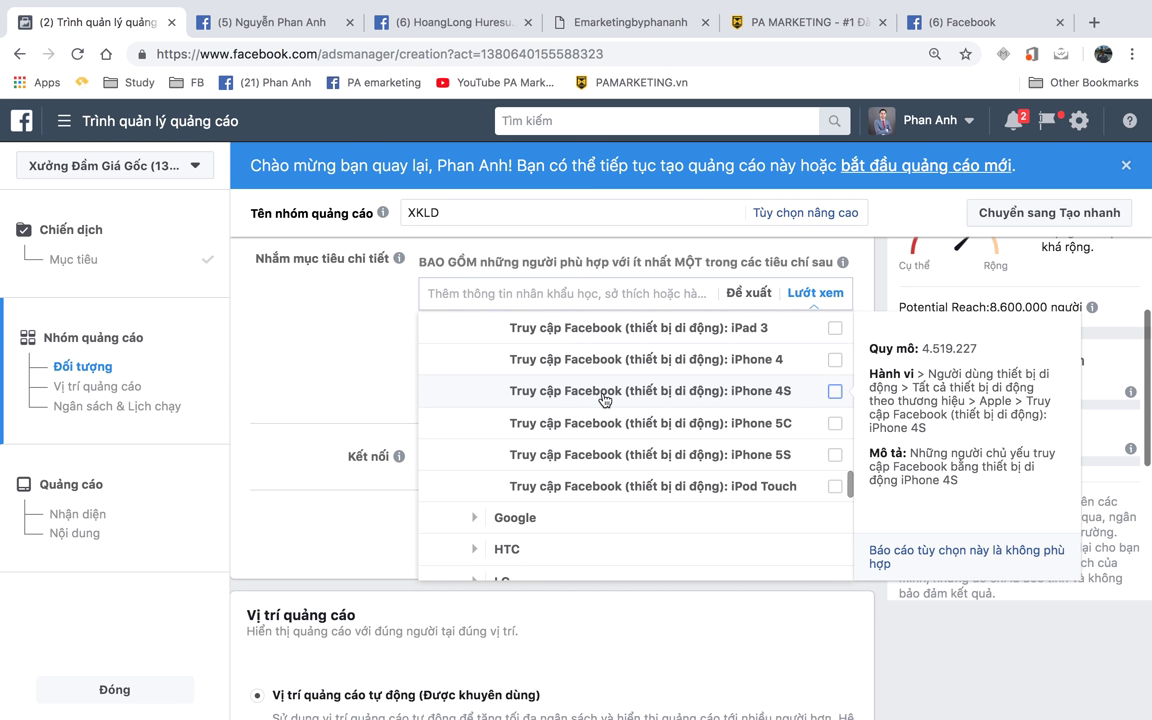
- Expand the Google brand group and view its Google Pixel and Nexus 5 ownership options
scroll(604, 399, "down", 1)
scroll(605, 399, "down", 2)
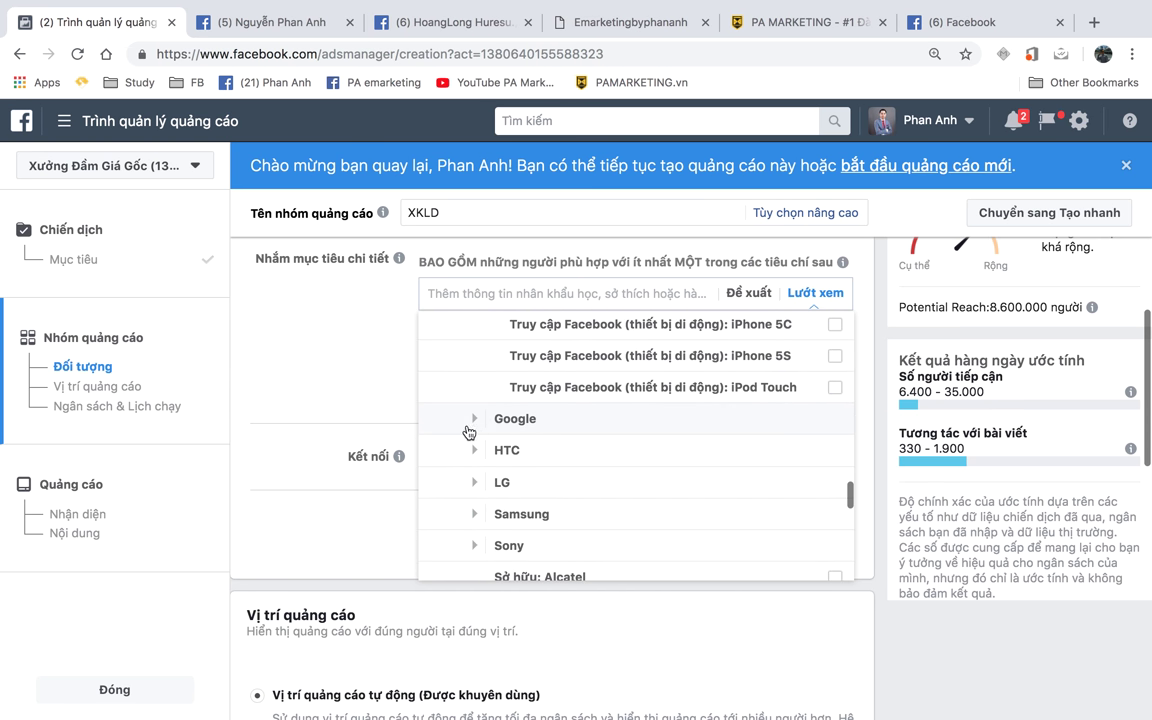
left_click(468, 418)
scroll(560, 412, "down", 3)
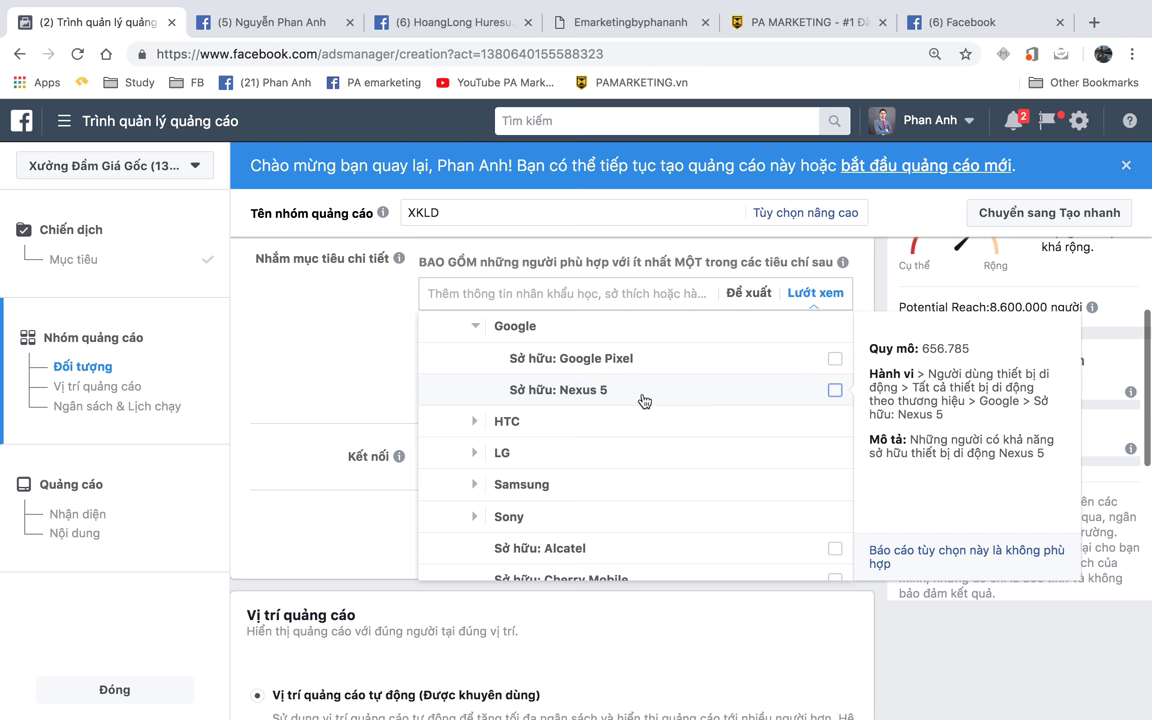
- Expand the HTC and LG brand groups and view their device ownership options
scroll(643, 399, "down", 1)
scroll(630, 398, "down", 1)
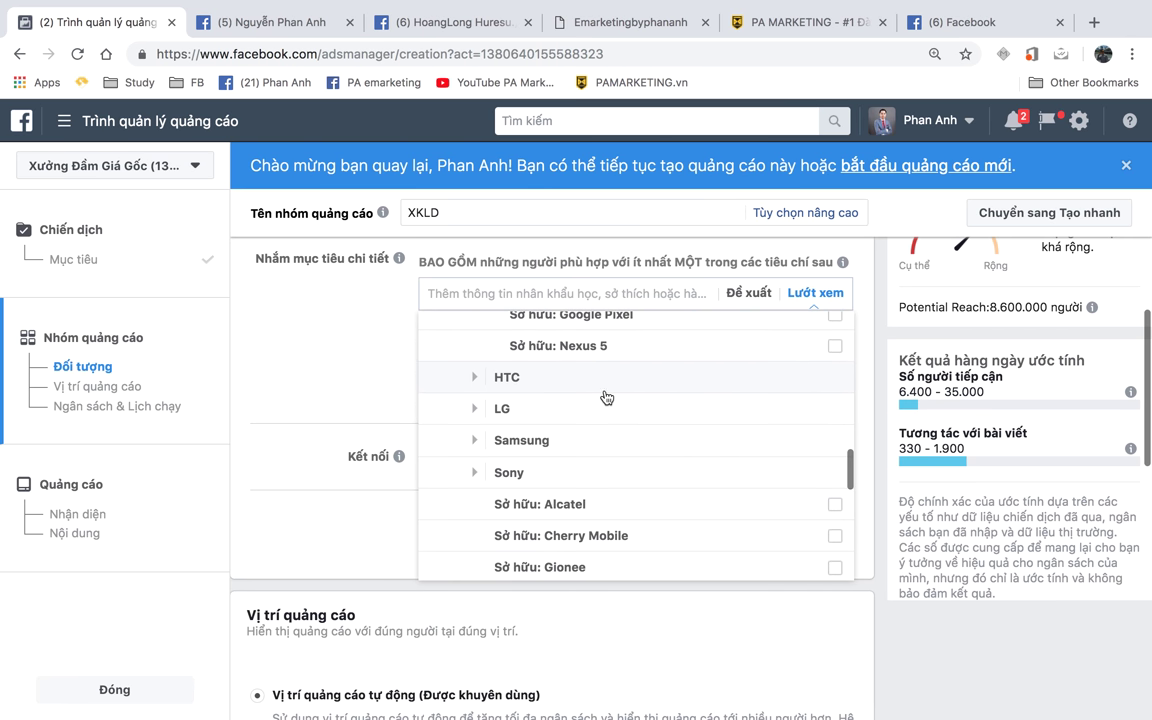
left_click(477, 383)
scroll(635, 368, "down", 1)
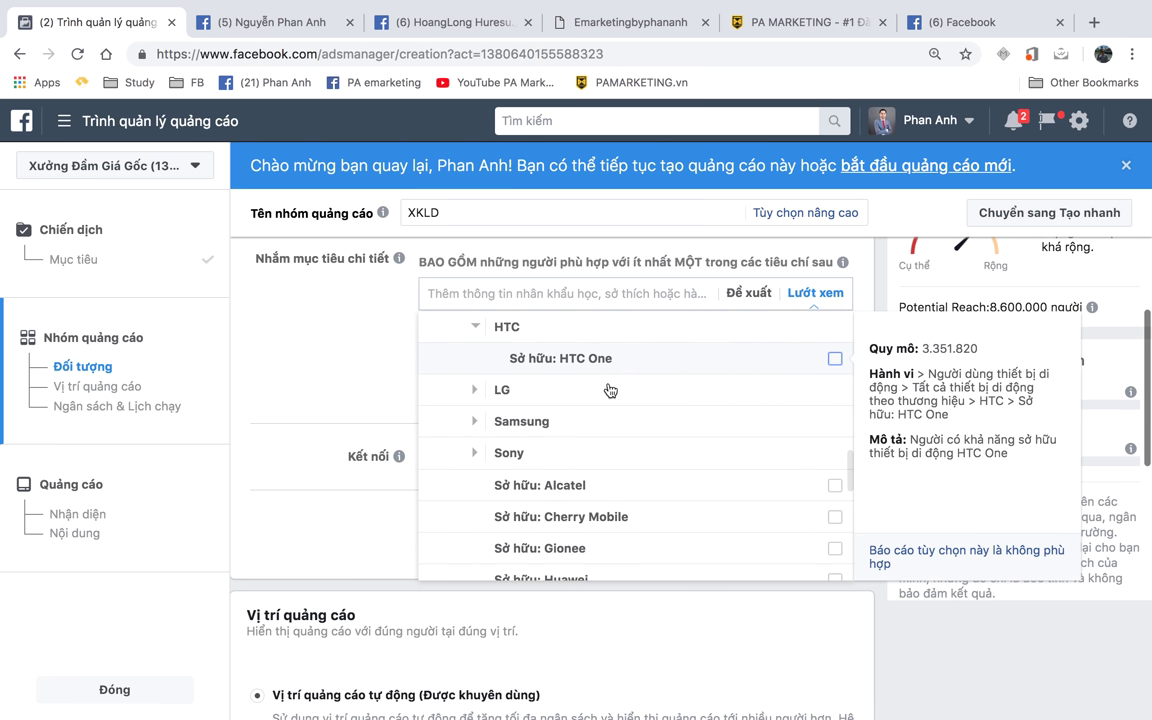
left_click(476, 391)
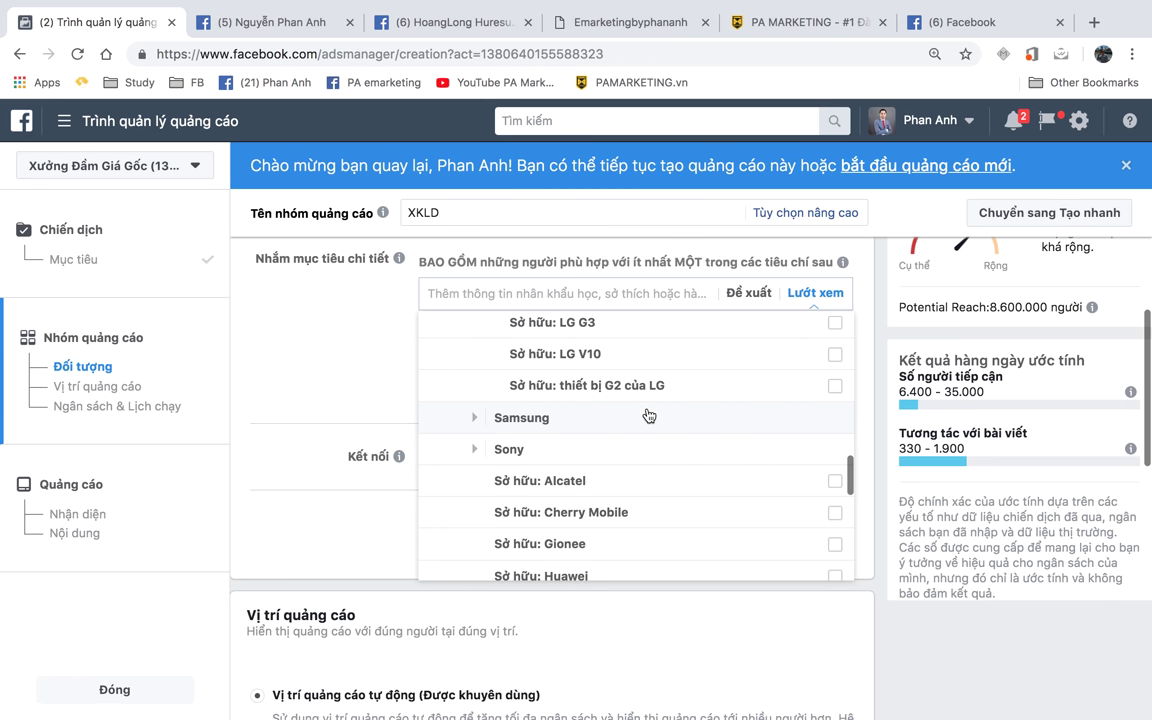
- Expand the Samsung brand group and look through its Galaxy Grand, Galaxy Note and Galaxy S ownership (Sở hữu) options
left_click(469, 458)
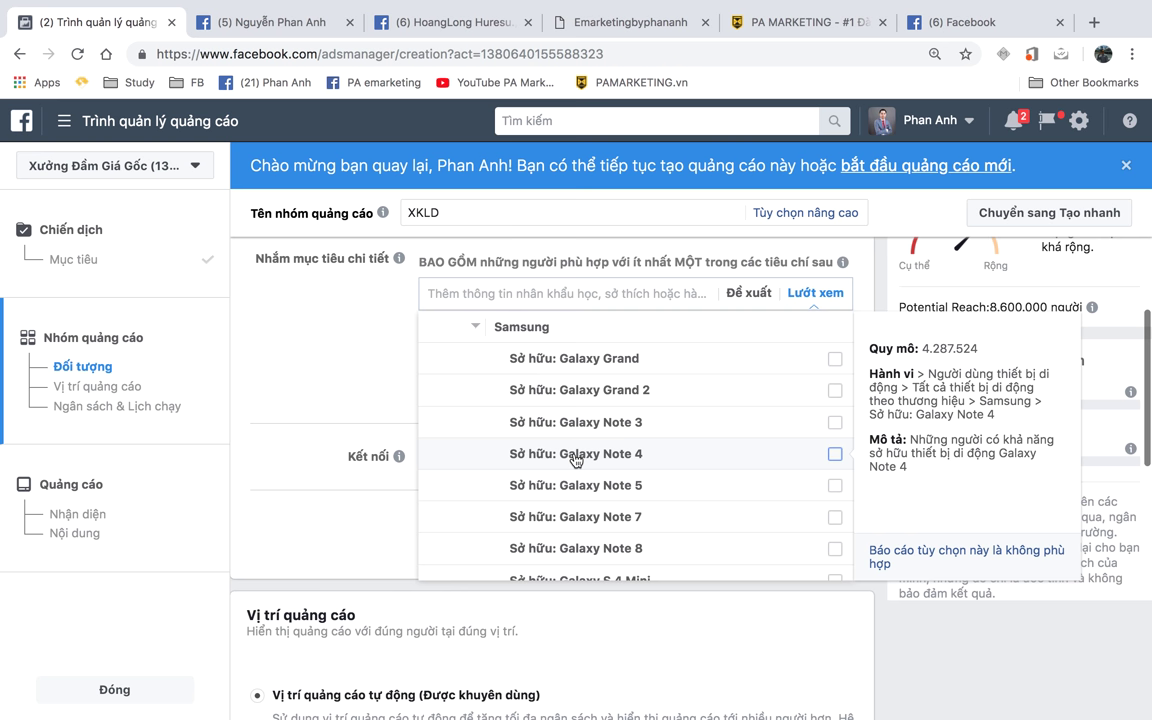
scroll(576, 460, "up", 2)
scroll(576, 460, "down", 1)
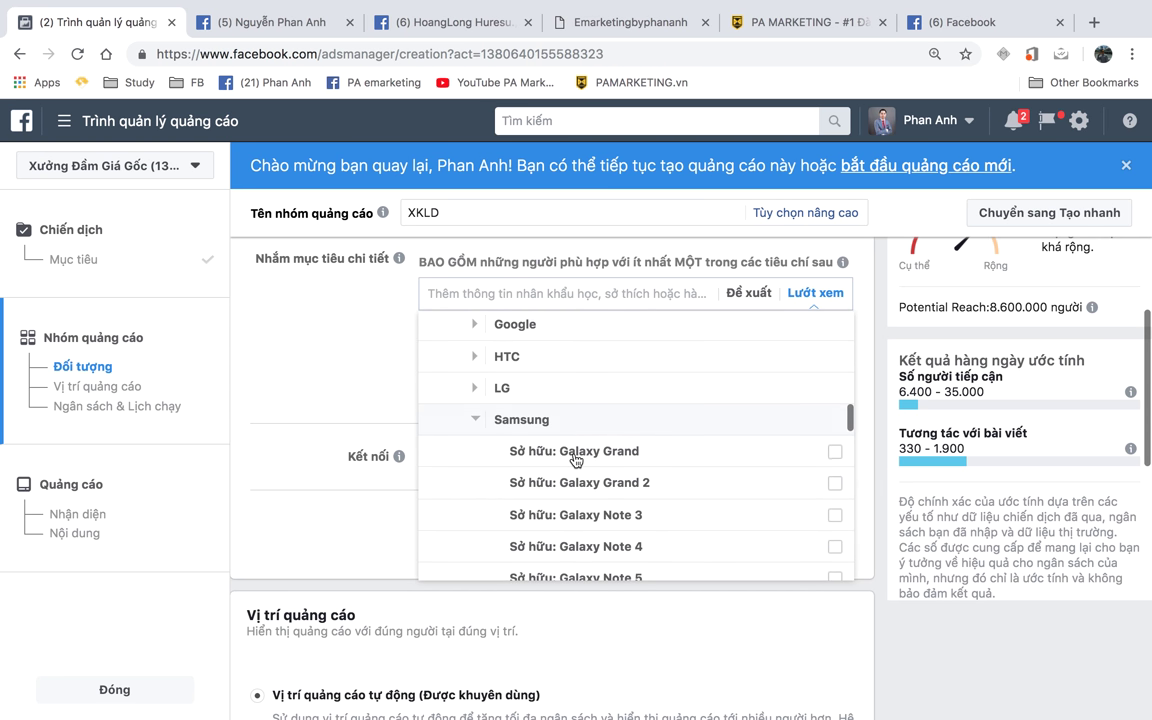
scroll(576, 460, "down", 5)
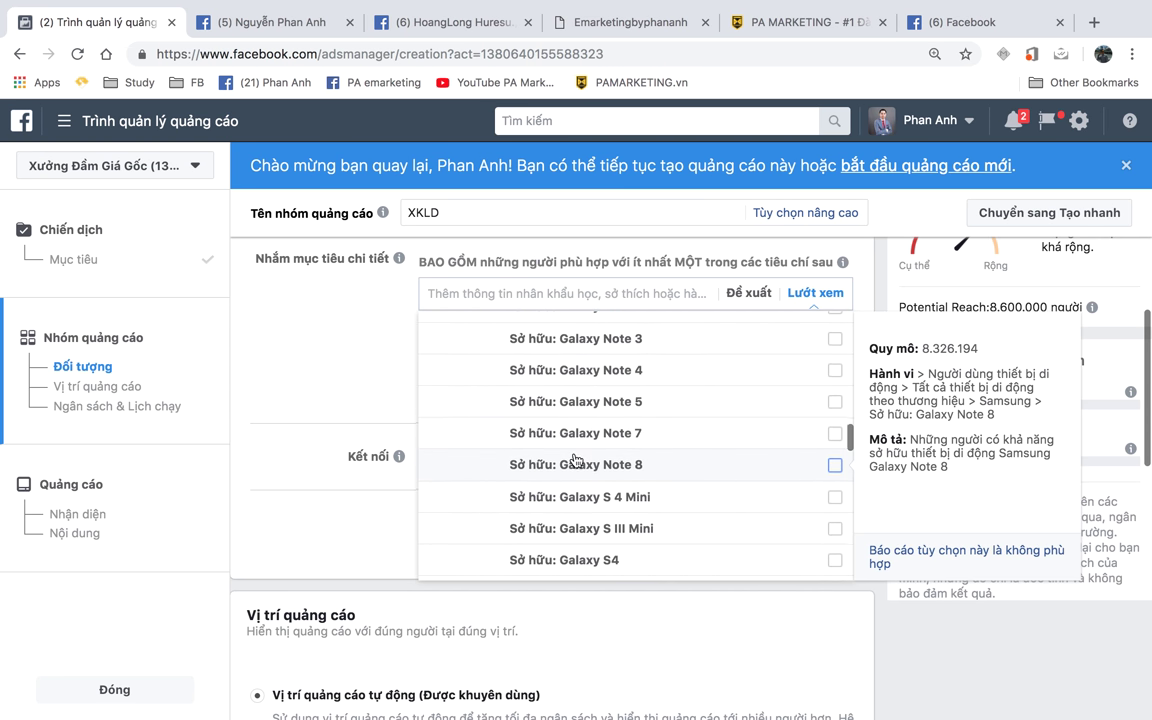
scroll(576, 460, "down", 5)
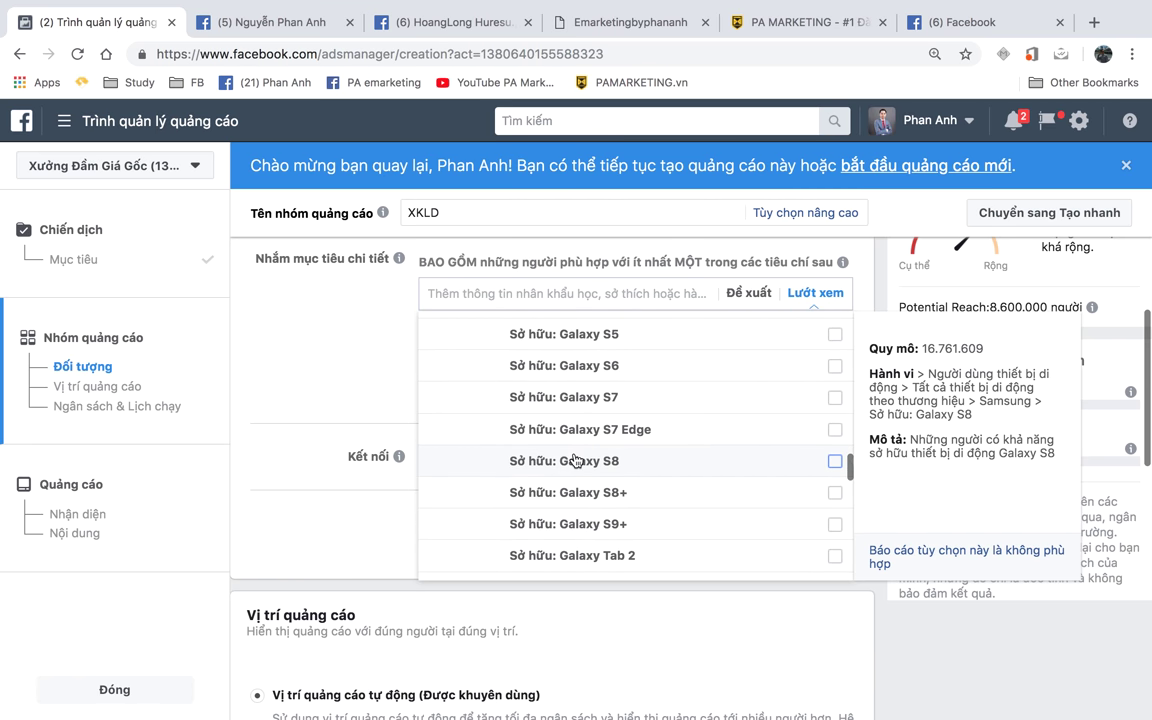
scroll(576, 460, "down", 1)
scroll(576, 460, "up", 8)
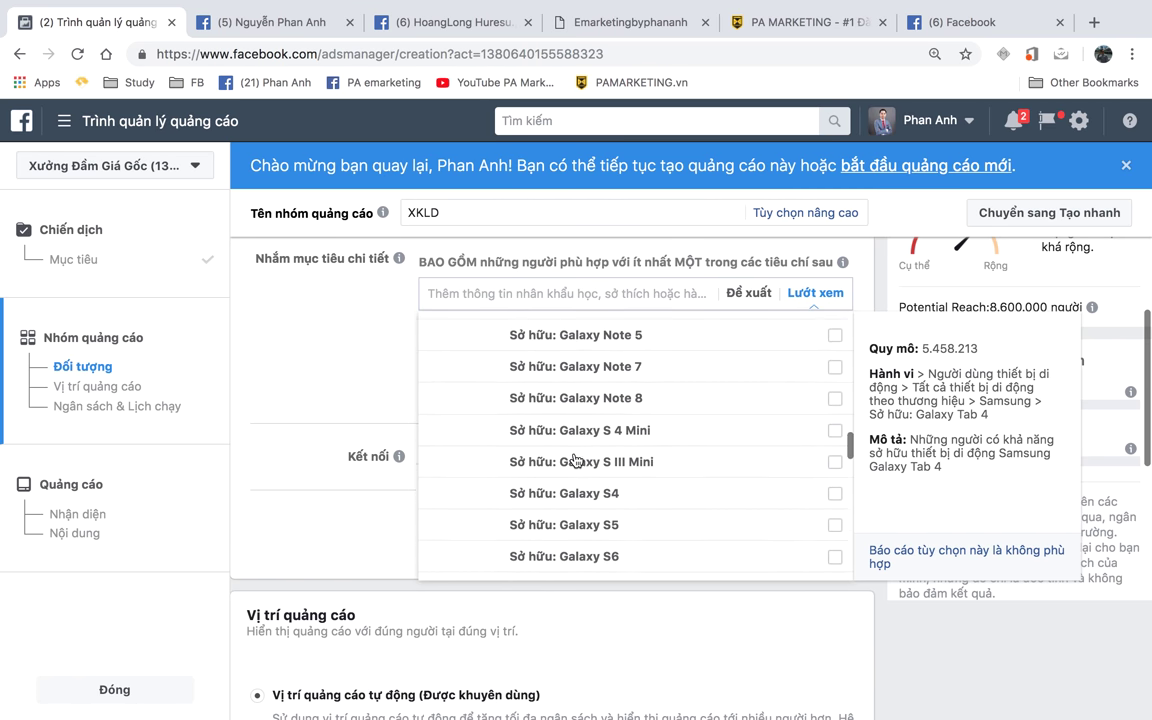
scroll(576, 460, "up", 2)
scroll(576, 460, "down", 2)
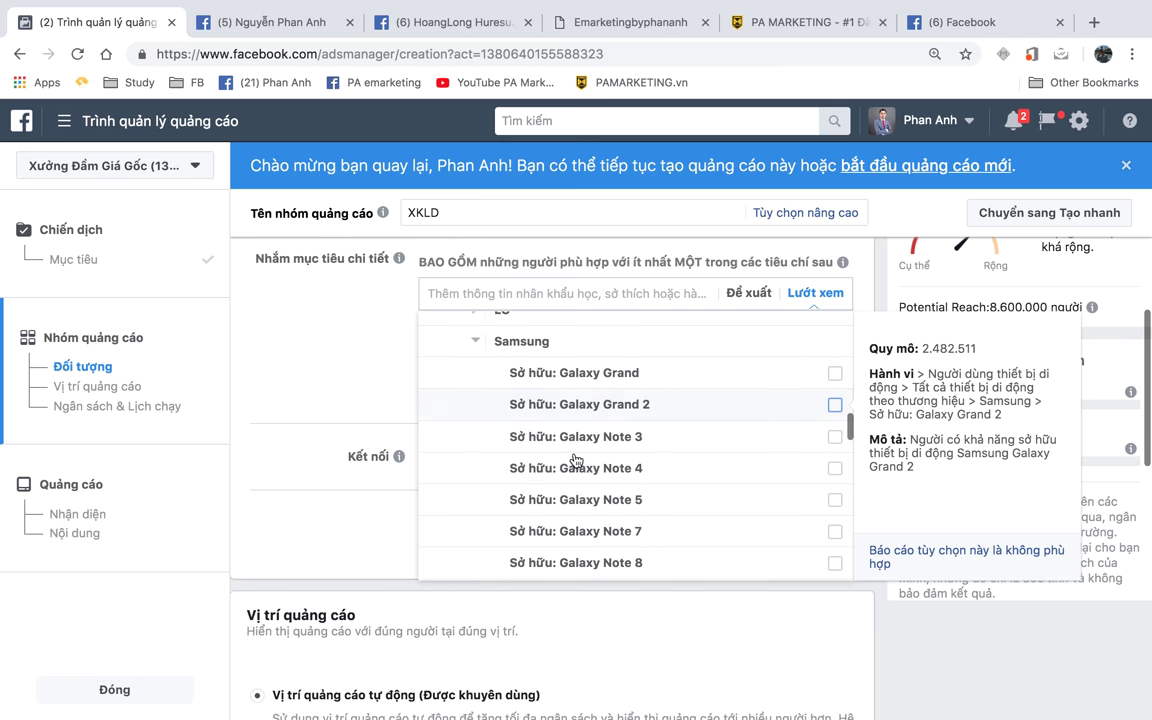
- Examine the rest of the Samsung ownership options, from the Galaxy S models to the Galaxy Tab models and Galaxy Y
scroll(576, 460, "down", 4)
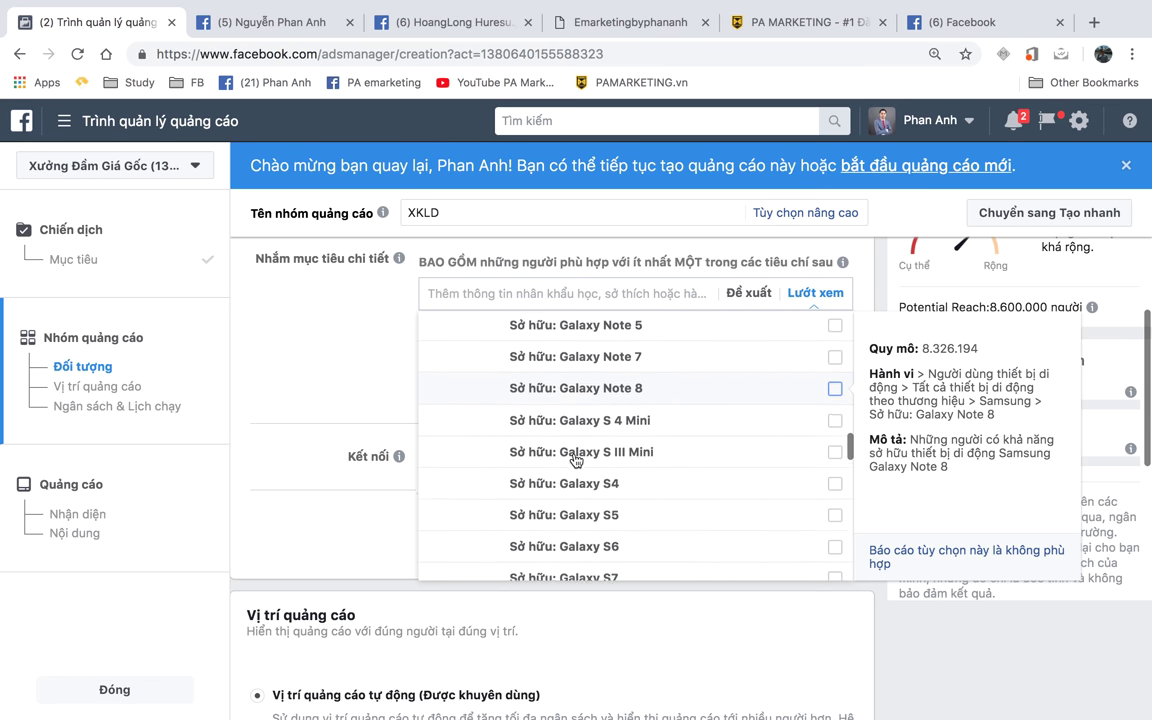
scroll(576, 460, "down", 2)
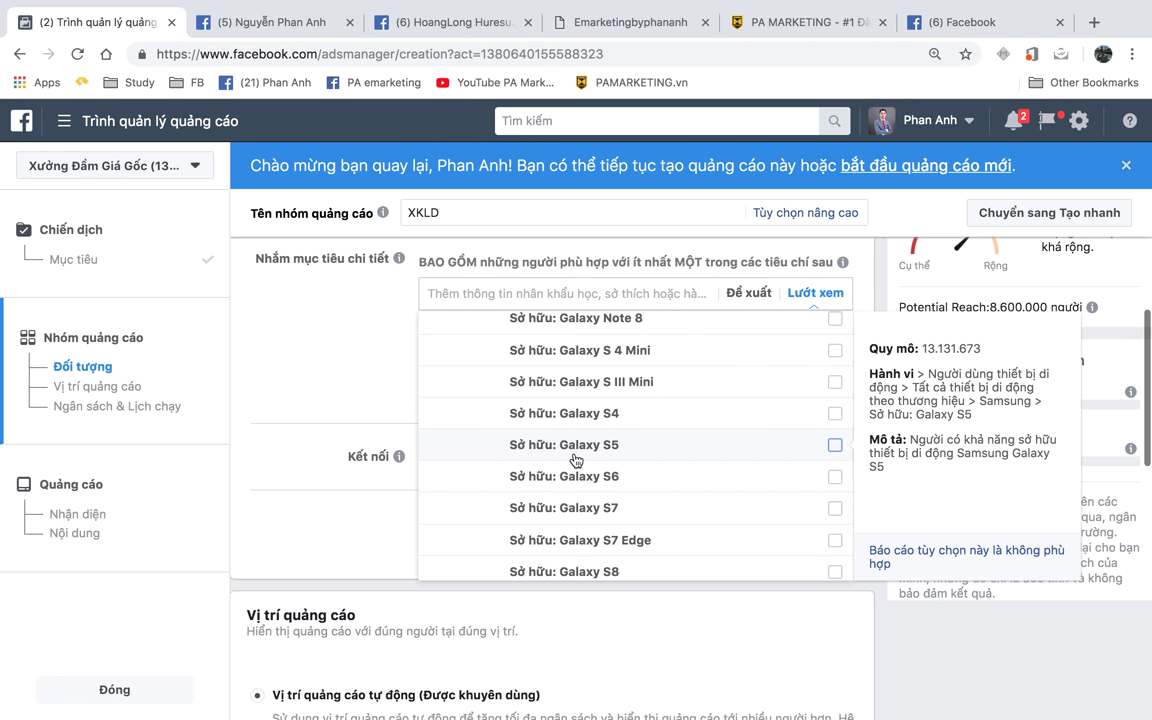
scroll(576, 460, "down", 3)
scroll(576, 460, "down", 4)
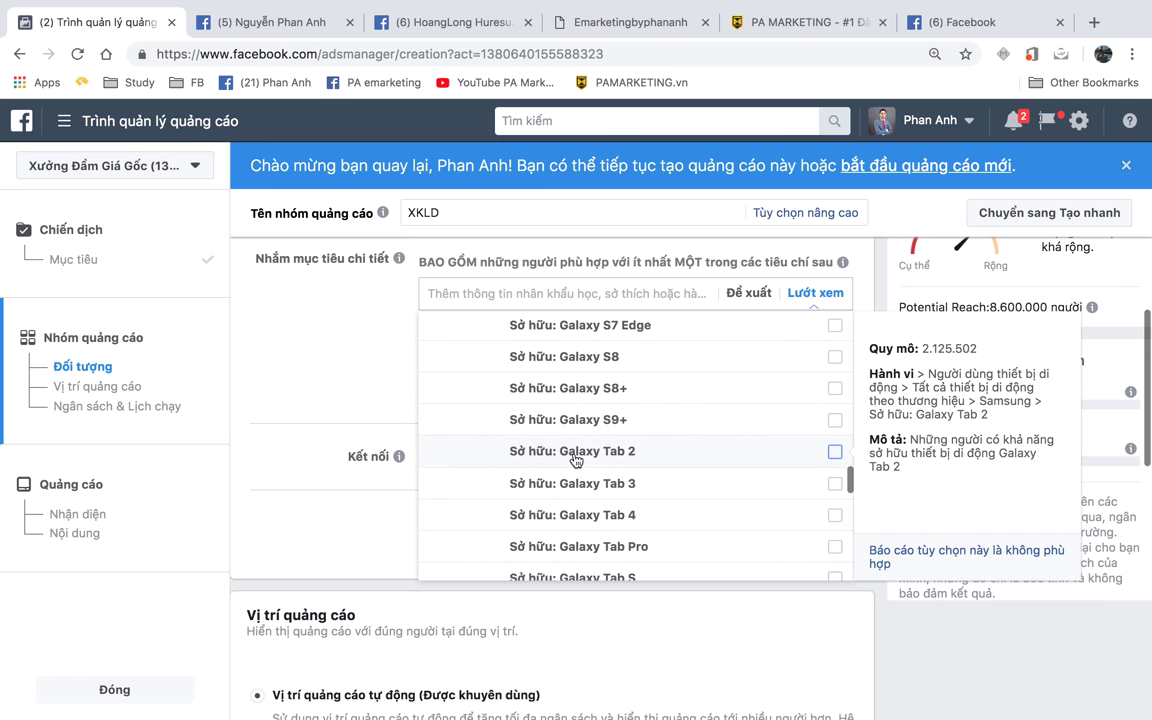
scroll(576, 460, "down", 1)
scroll(576, 460, "up", 1)
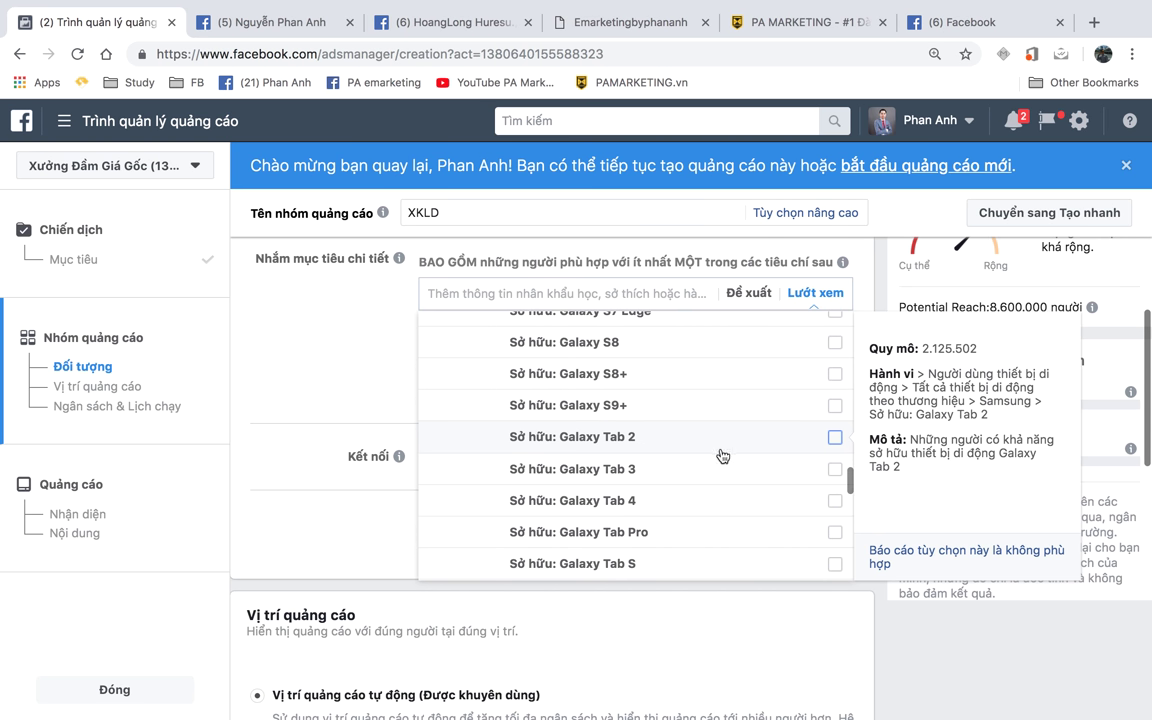
scroll(722, 457, "down", 3)
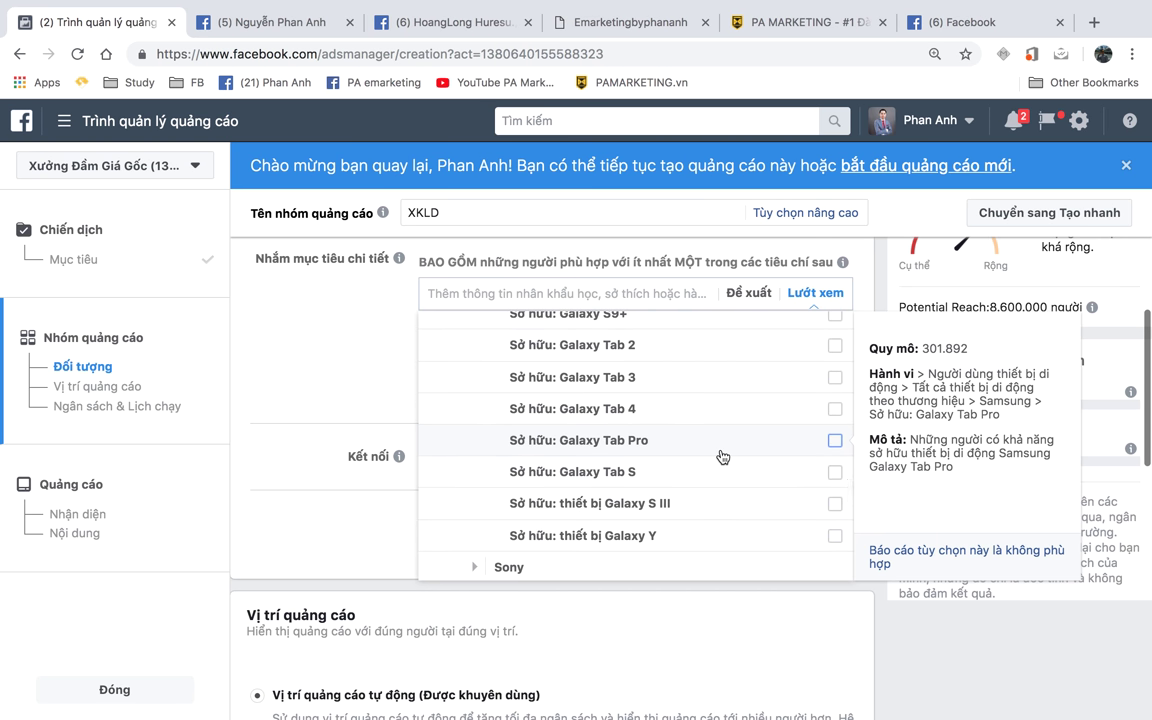
scroll(722, 457, "down", 4)
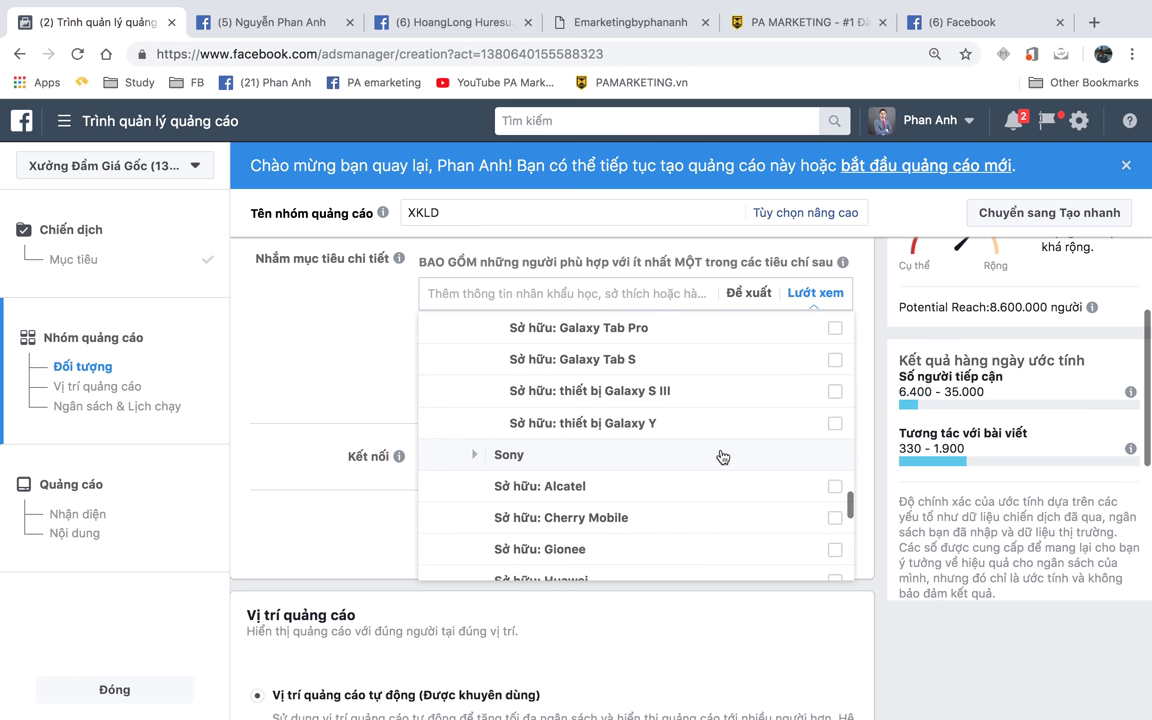
scroll(722, 457, "up", 10)
scroll(722, 457, "down", 2)
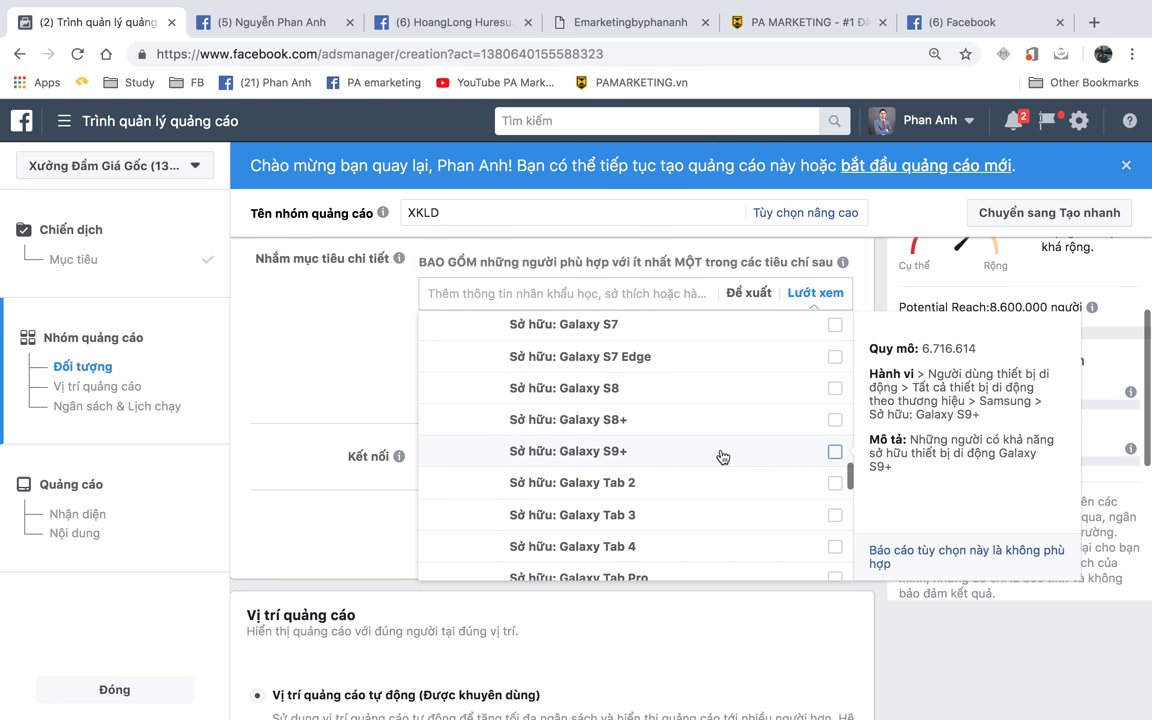
scroll(722, 457, "down", 5)
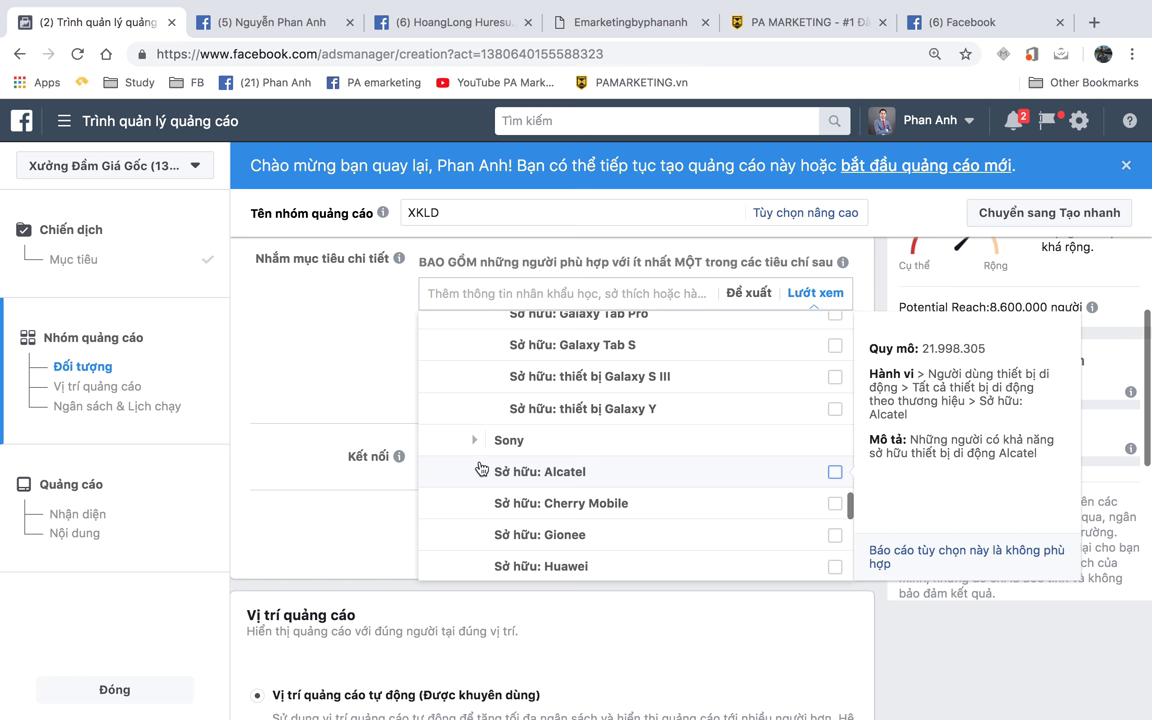
- Expand the Sony brand group and view its Xperia ownership options
left_click(476, 448)
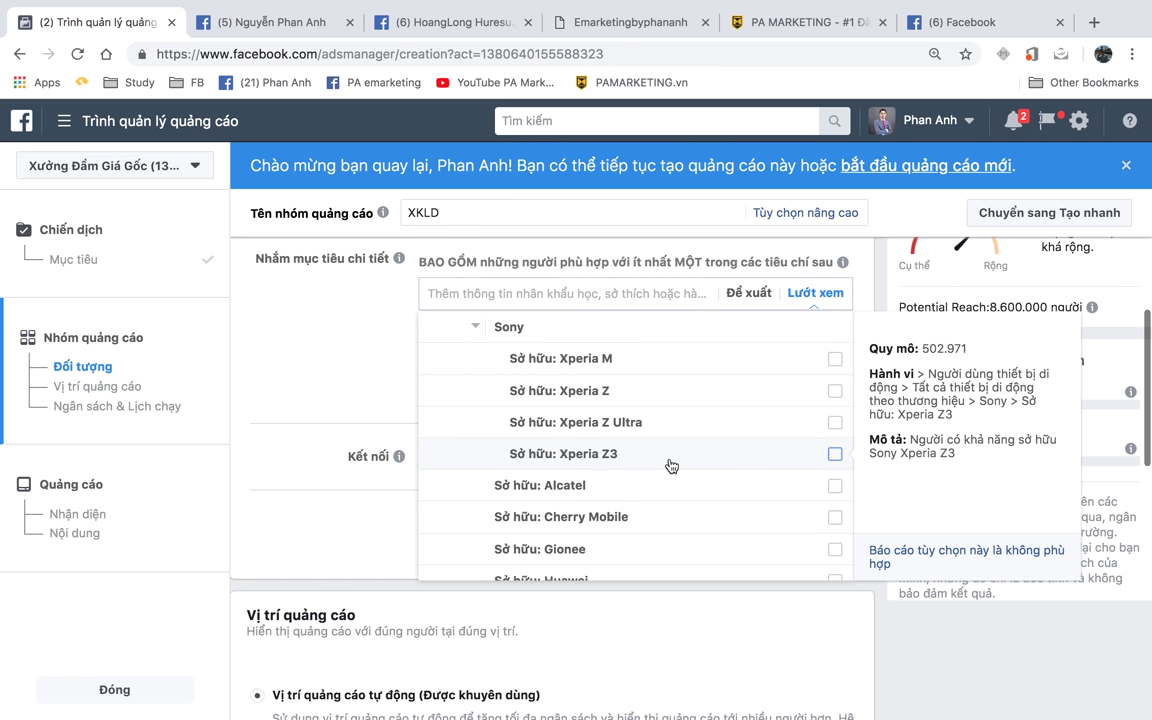
scroll(668, 465, "down", 1)
scroll(668, 450, "down", 2)
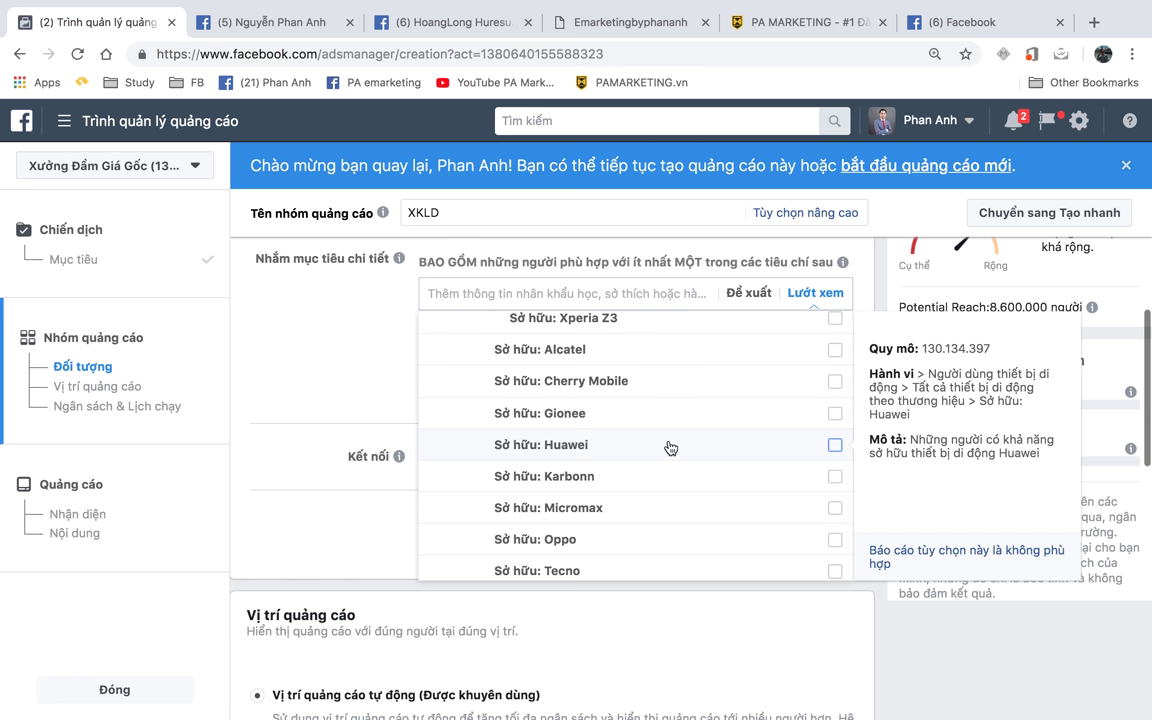
- Review the ownership options for the ungrouped brands, such as Huawei, Oppo, VIVO and Xiaomi
scroll(668, 447, "down", 2)
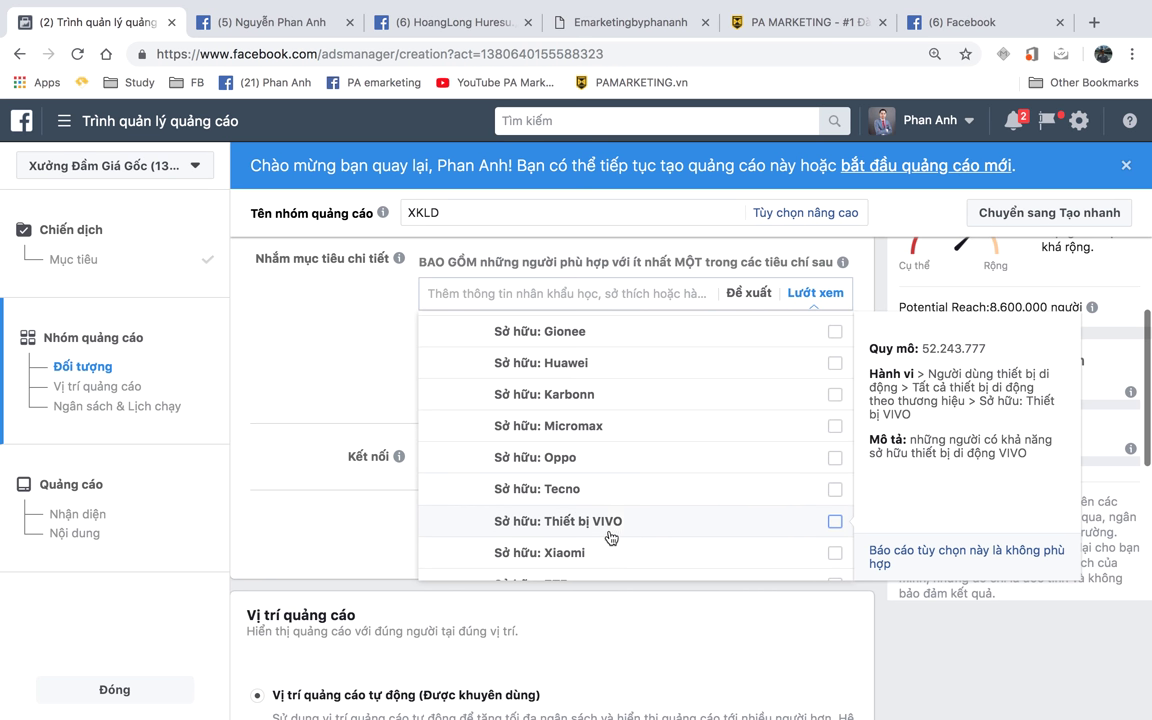
scroll(611, 535, "down", 1)
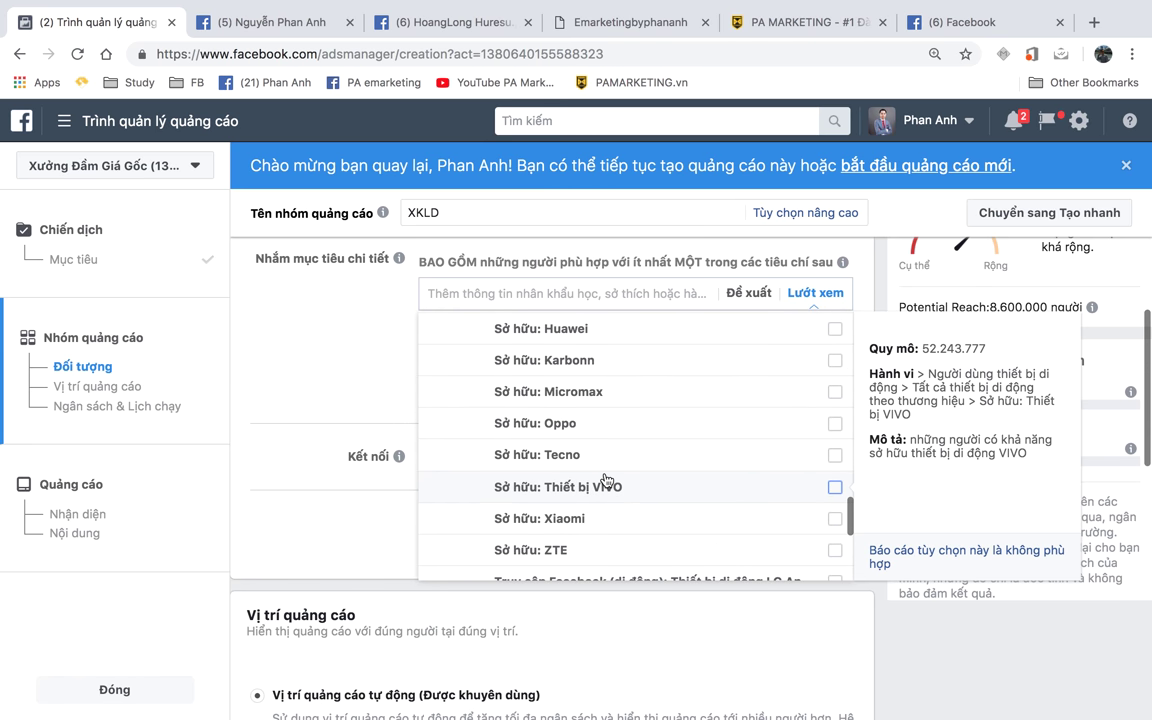
scroll(658, 480, "up", 1)
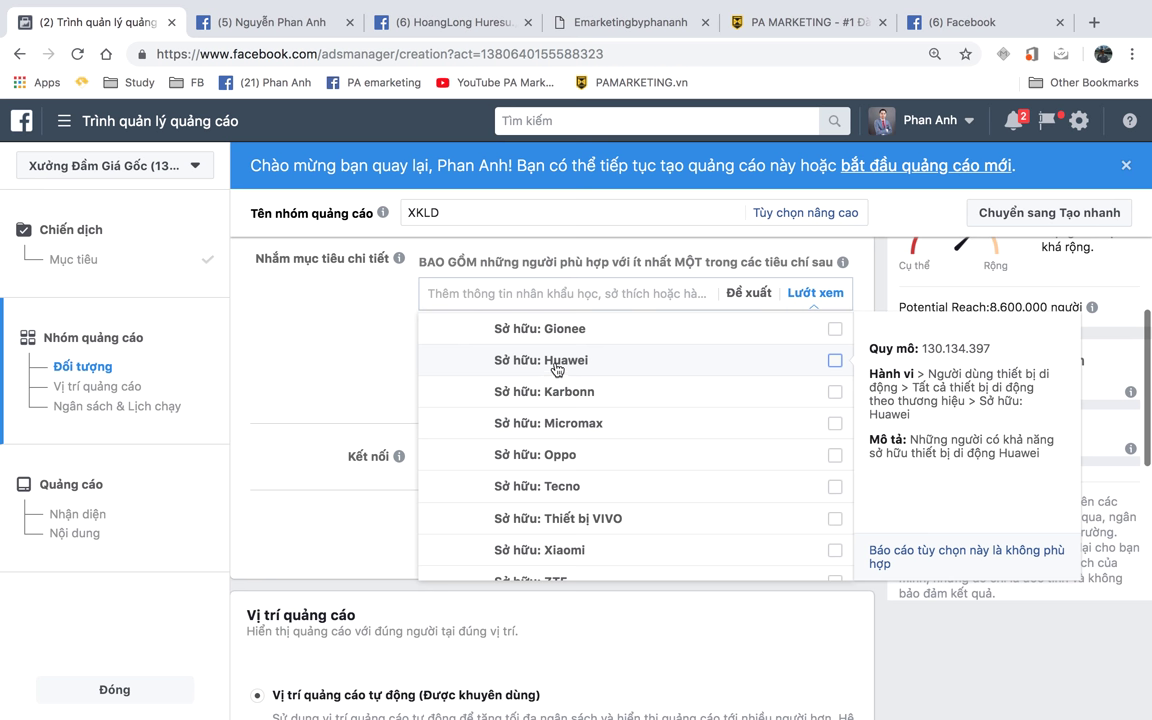
scroll(645, 404, "down", 1)
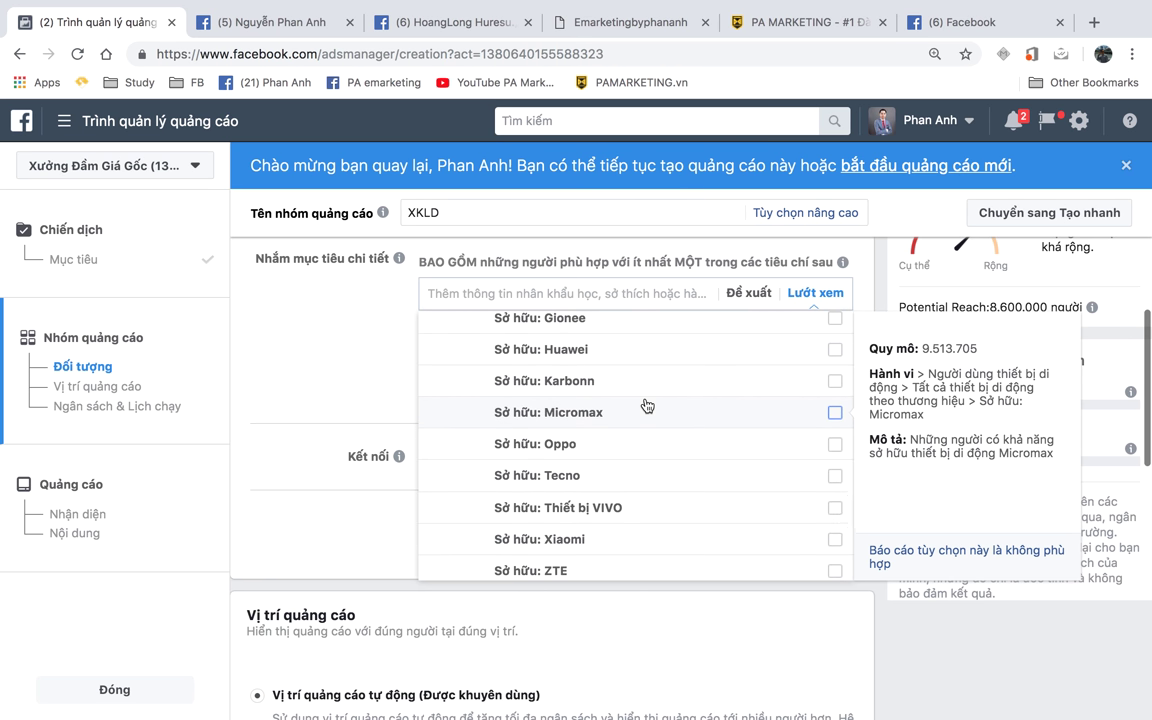
scroll(647, 405, "down", 1)
scroll(647, 405, "up", 1)
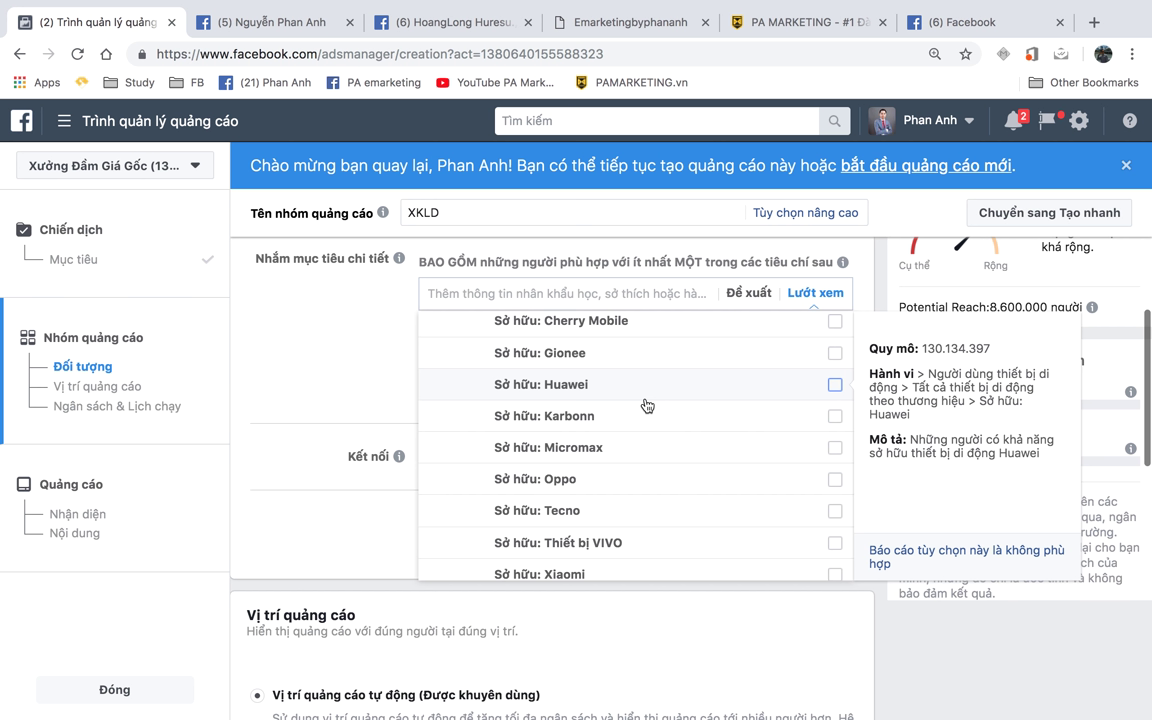
- View the mobile Facebook access (Truy cập Facebook) options for Android devices by brand, such as LG, Samsung and HTC
scroll(647, 405, "down", 5)
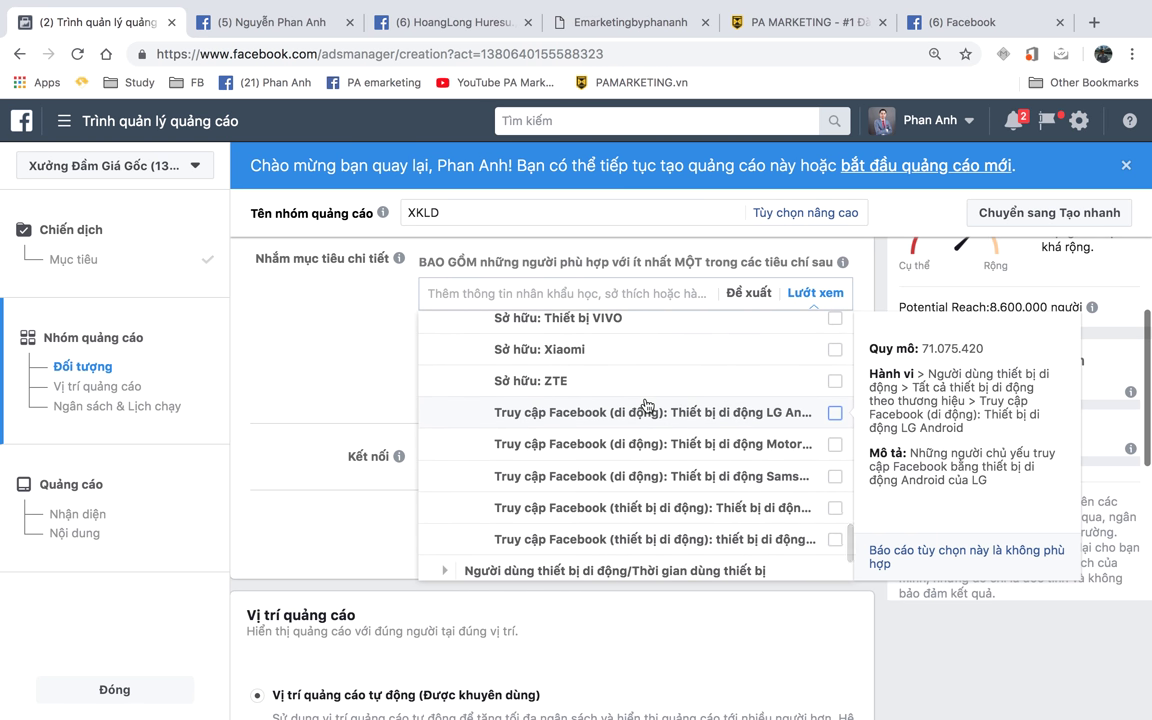
scroll(645, 405, "down", 1)
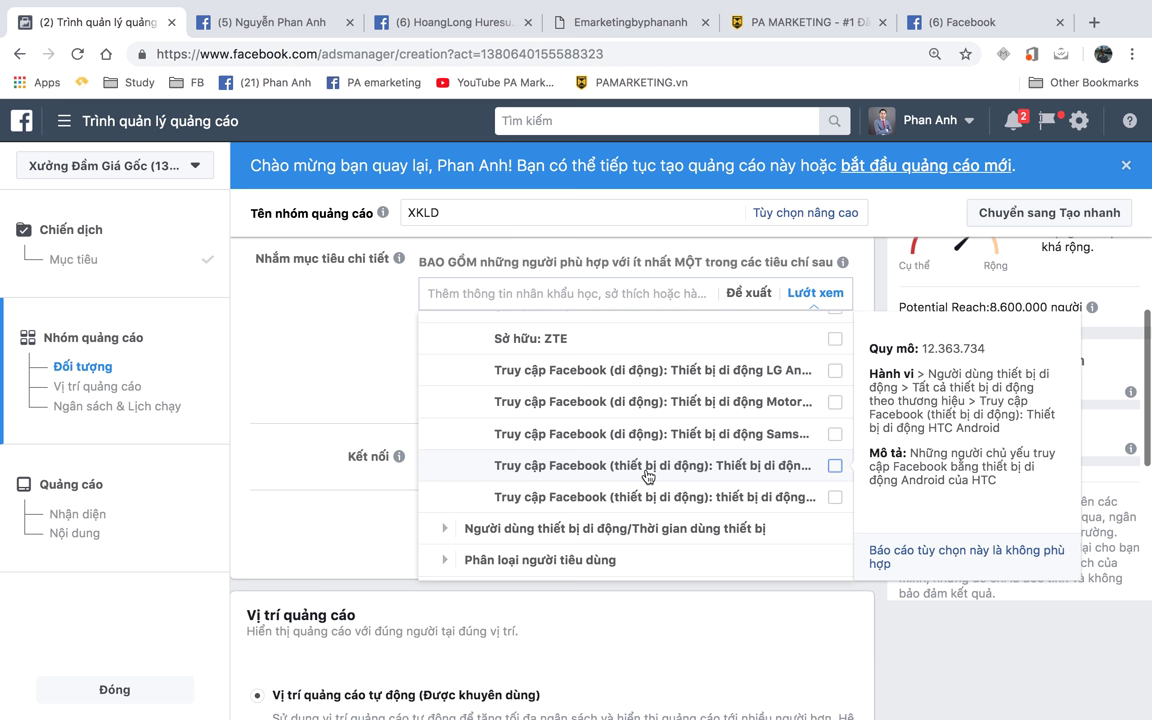
scroll(647, 470, "down", 1)
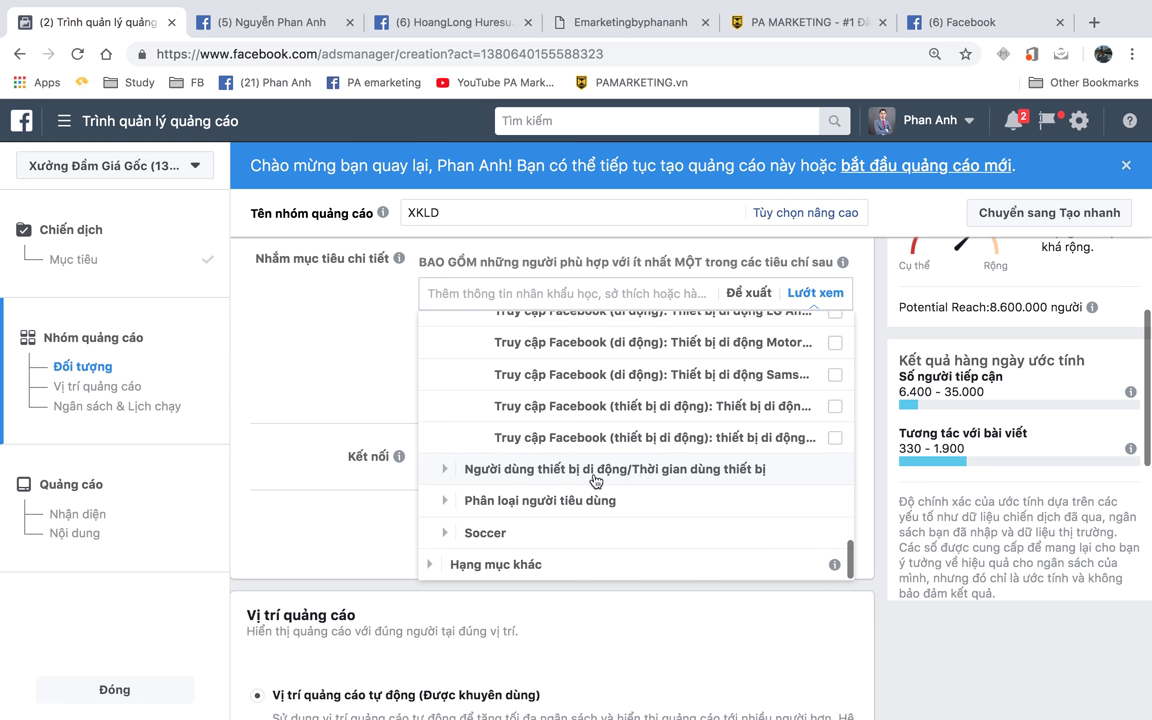
- Expand the device usage duration category (Người dùng thiết bị di động/Thời gian dùng thiết bị) and examine its month-range options
left_click(444, 468)
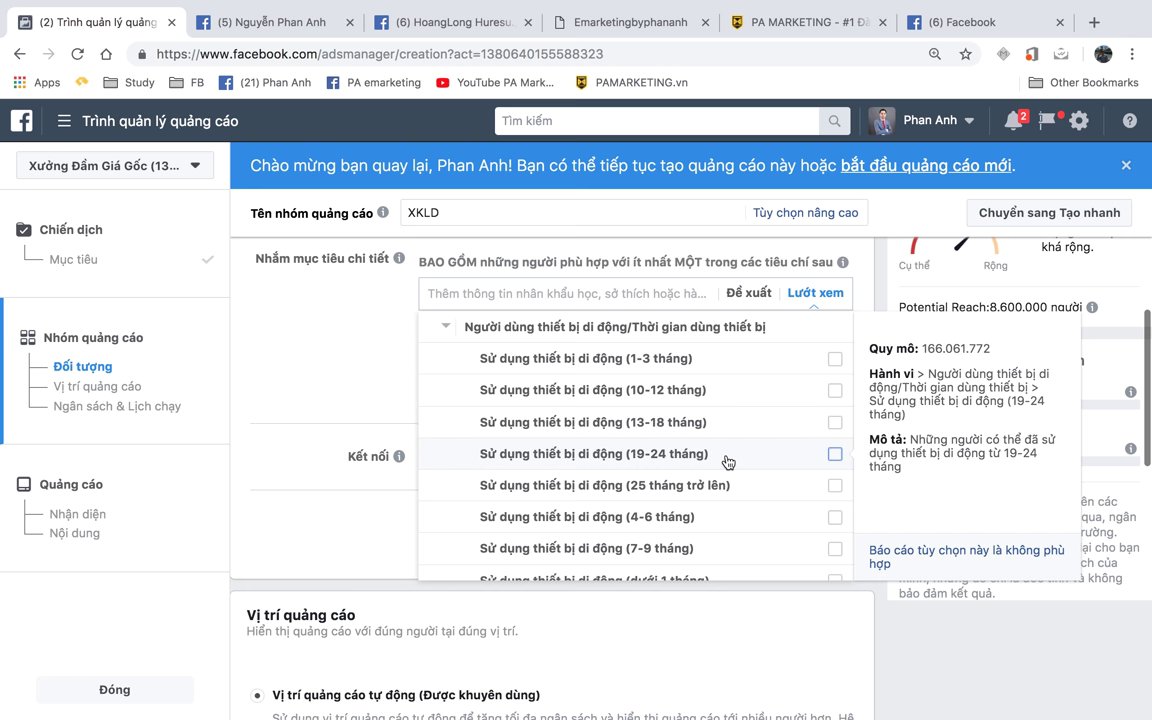
scroll(727, 462, "down", 3)
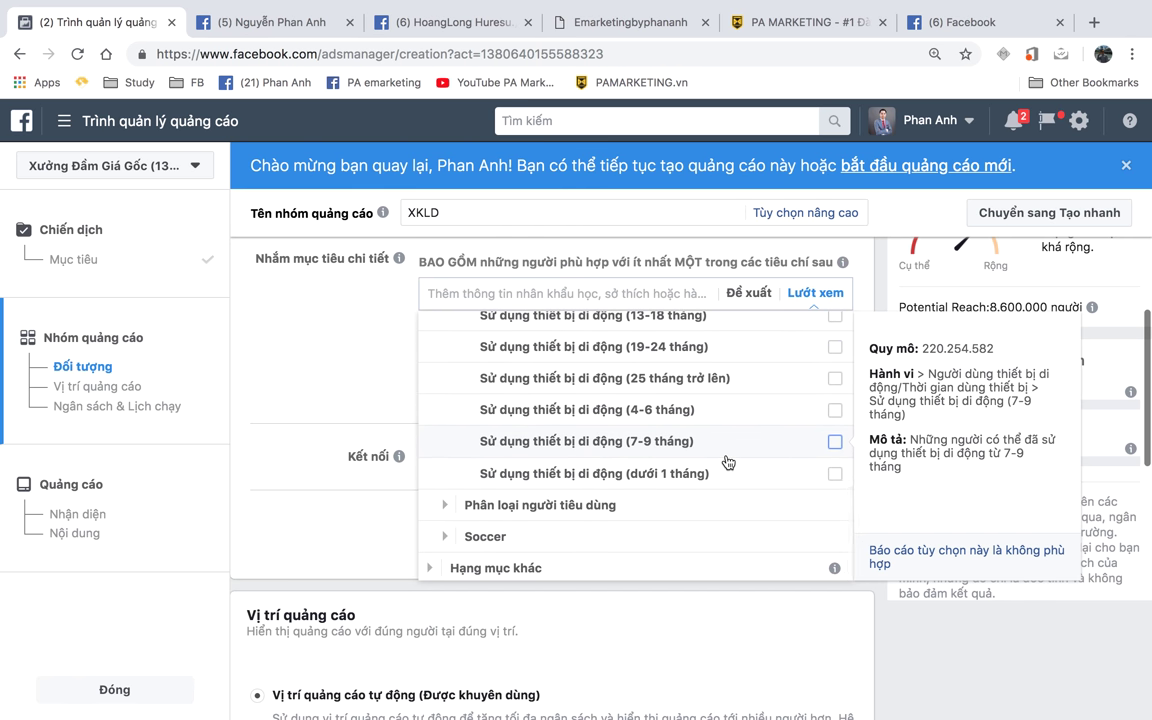
scroll(727, 462, "up", 4)
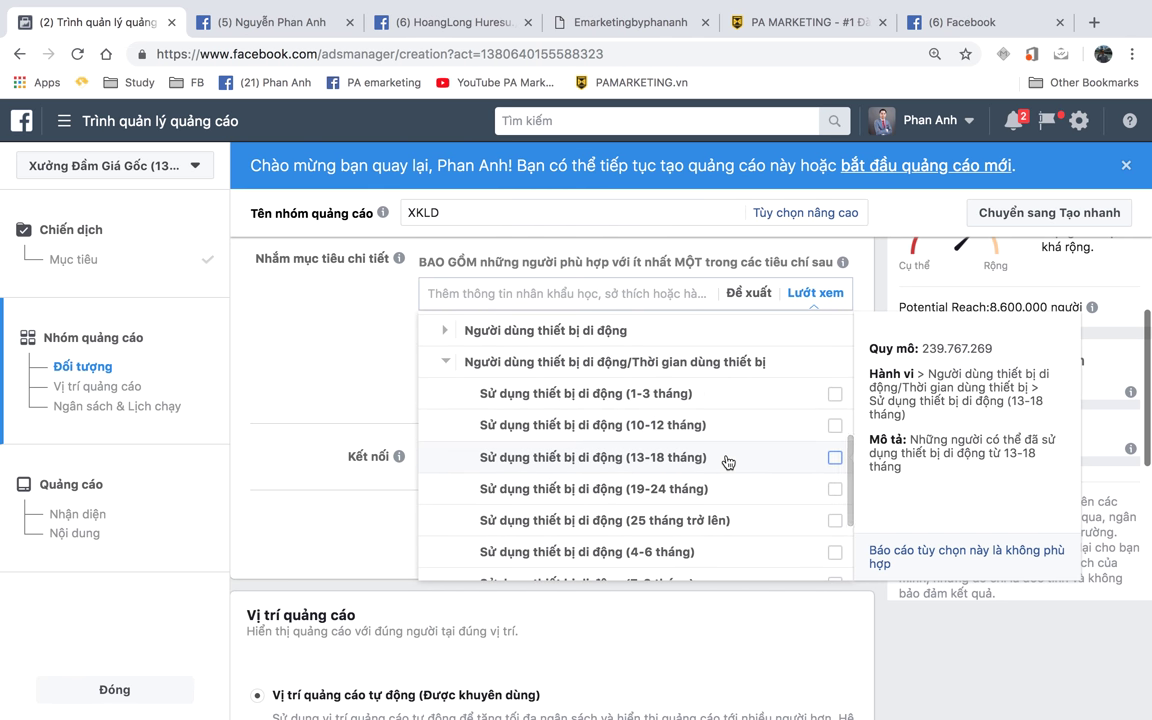
scroll(727, 462, "down", 1)
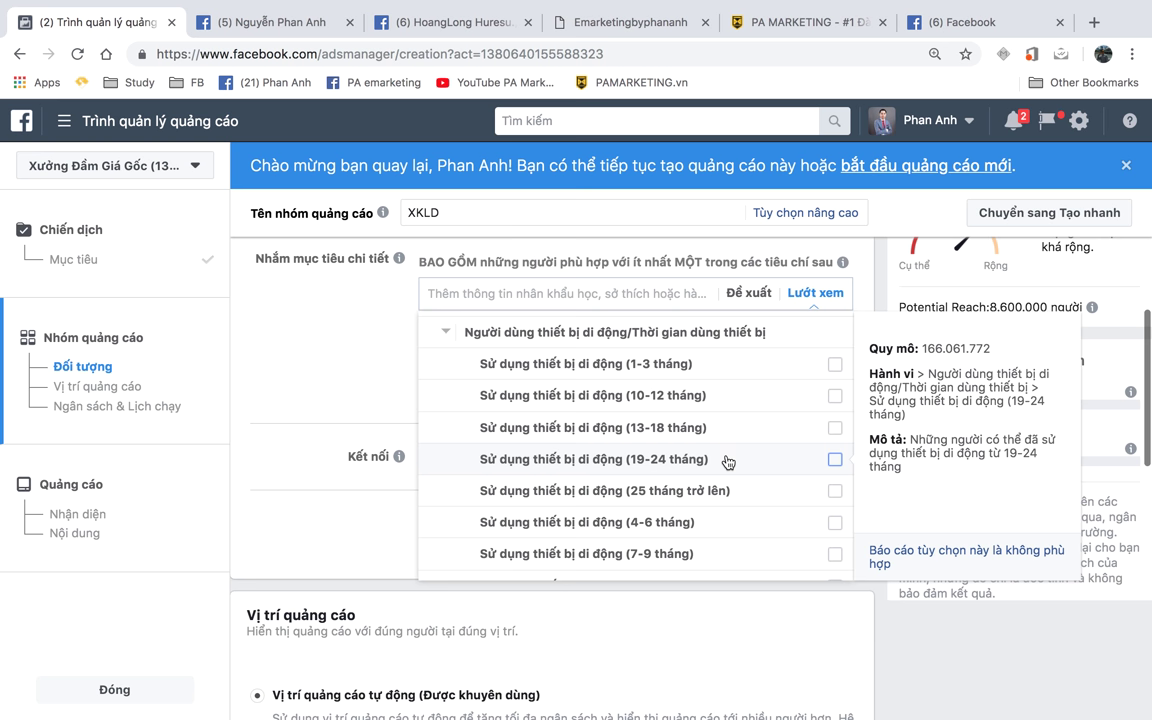
scroll(727, 462, "down", 2)
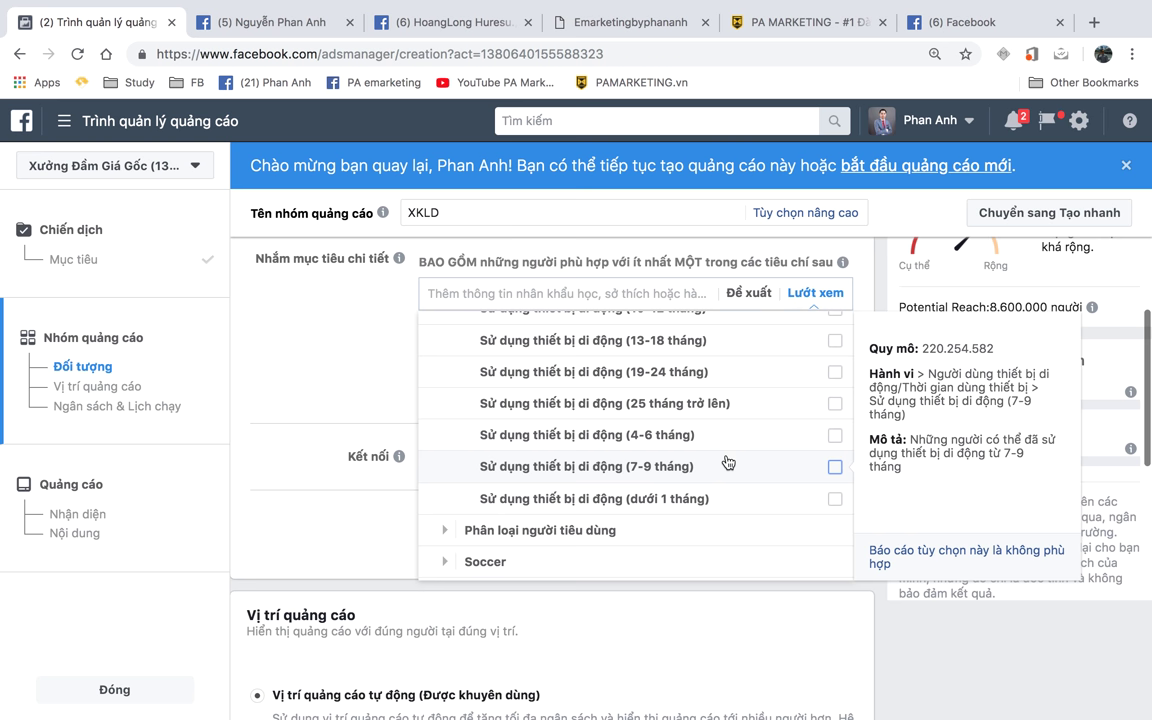
scroll(727, 462, "down", 1)
scroll(635, 437, "down", 1)
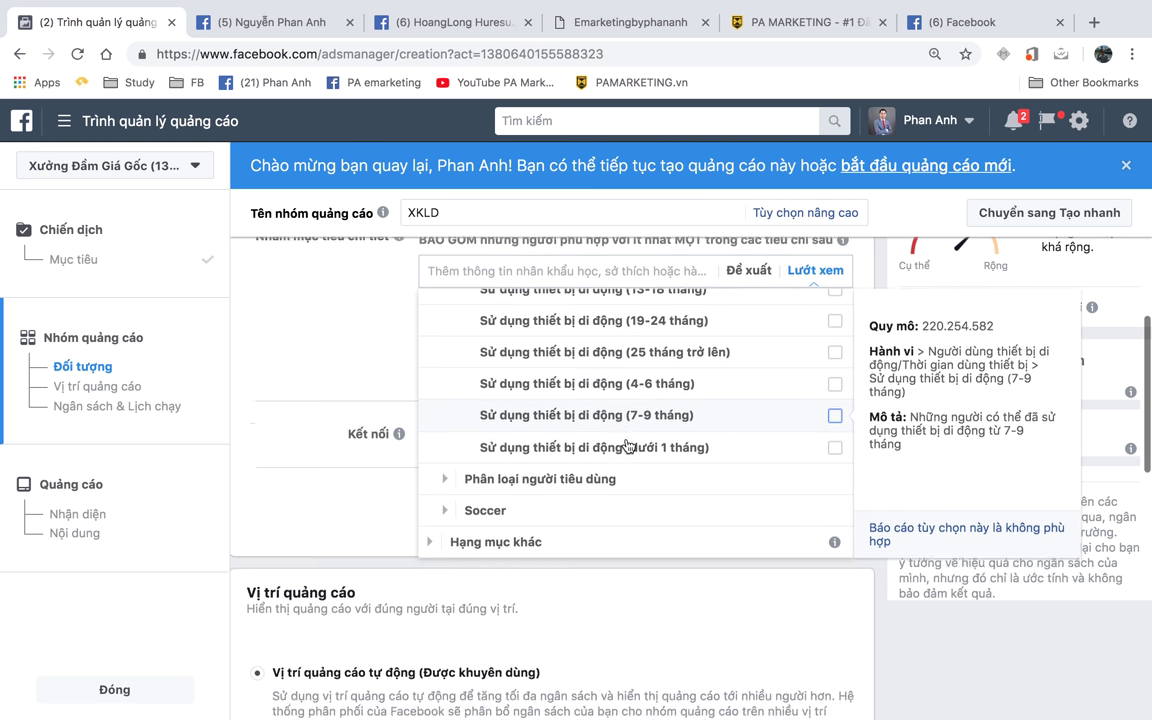
- Expand the consumer classification category (Phân loại người tiêu dùng) and look through its list of countries
scroll(735, 452, "down", 1)
left_click(442, 453)
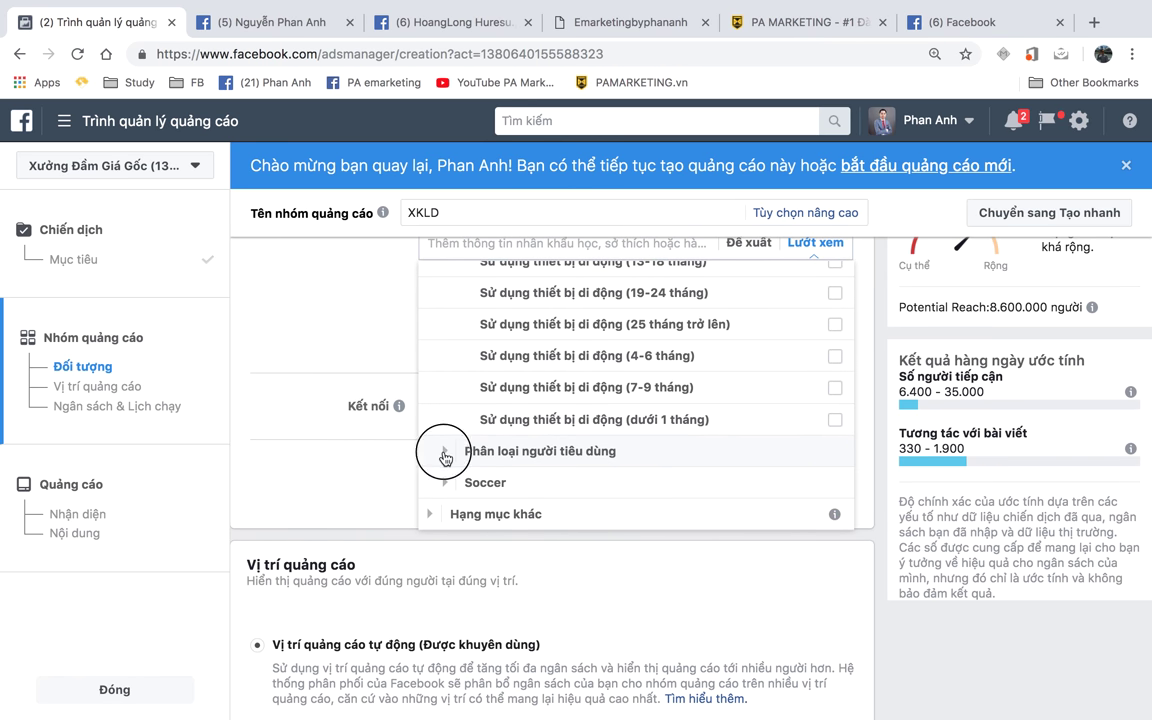
scroll(625, 380, "up", 1)
scroll(625, 380, "down", 3)
scroll(628, 382, "down", 3)
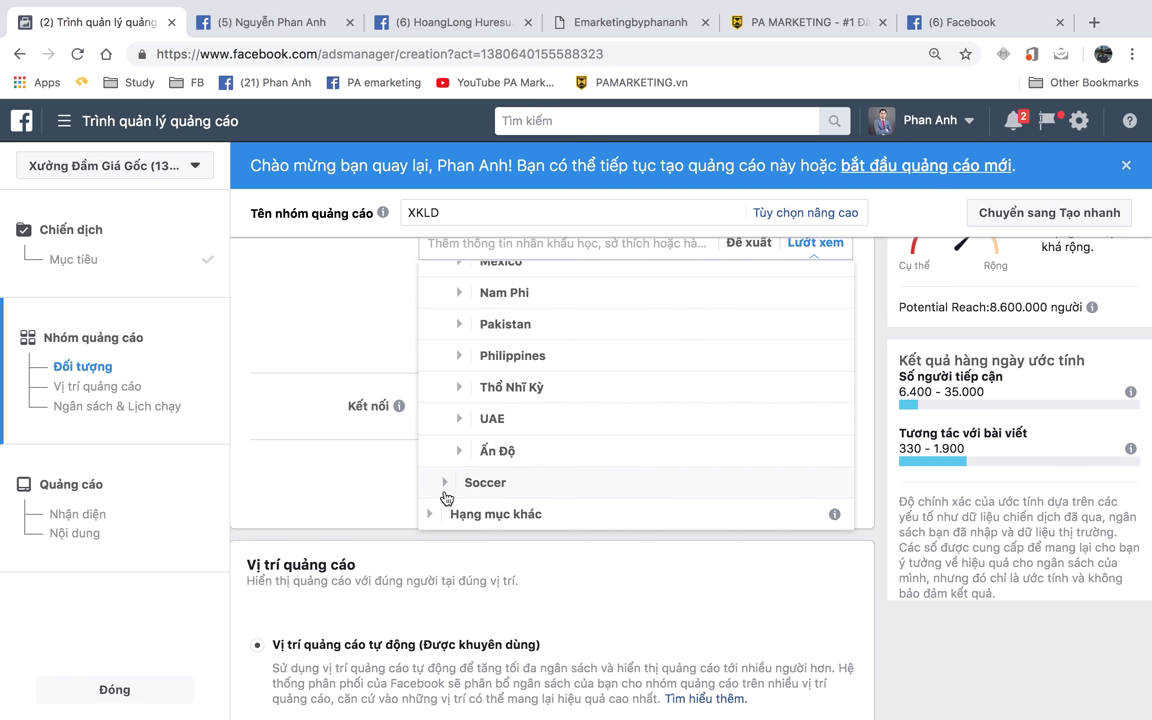
- Expand the Soccer category and view its options for football fans and friends of football fans
left_click(445, 483)
mouse_move(697, 432)
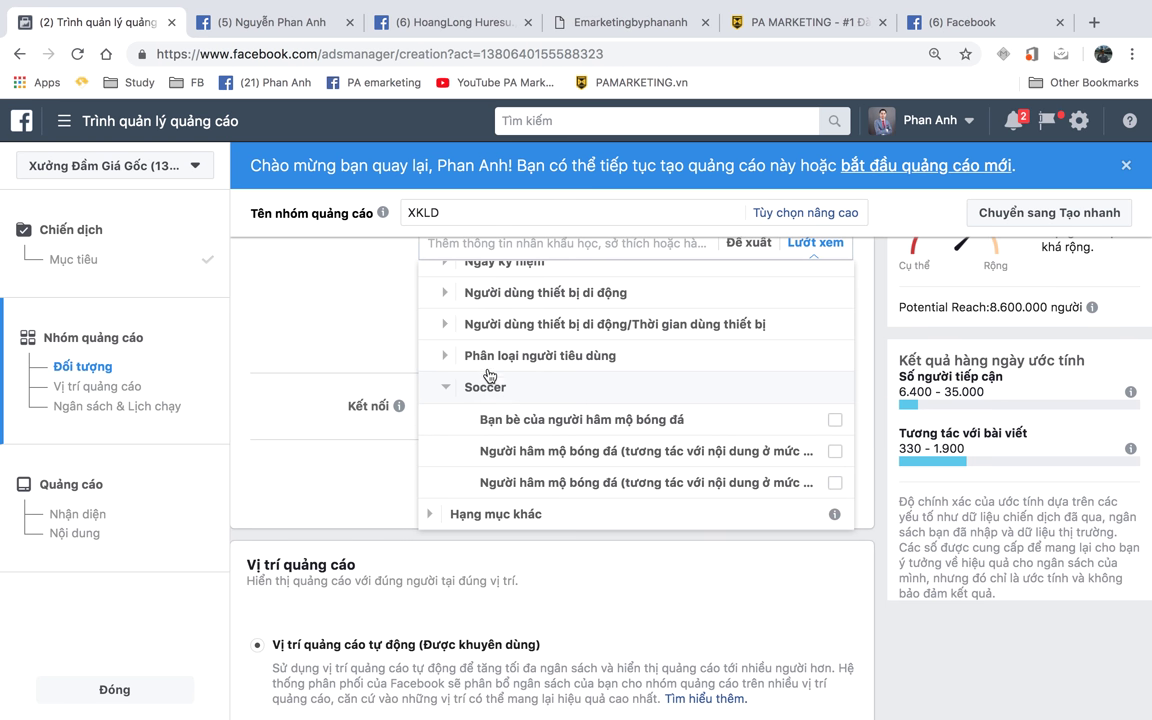
mouse_move(527, 442)
scroll(560, 432, "down", 1)
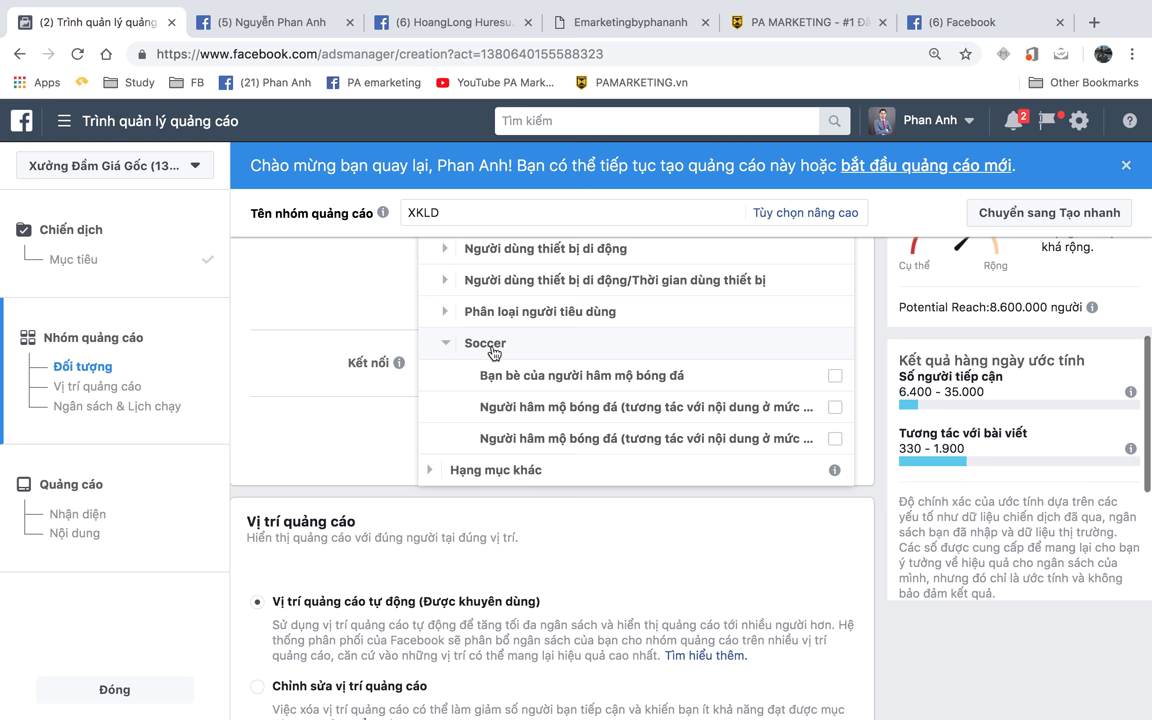
scroll(306, 402, "up", 1)
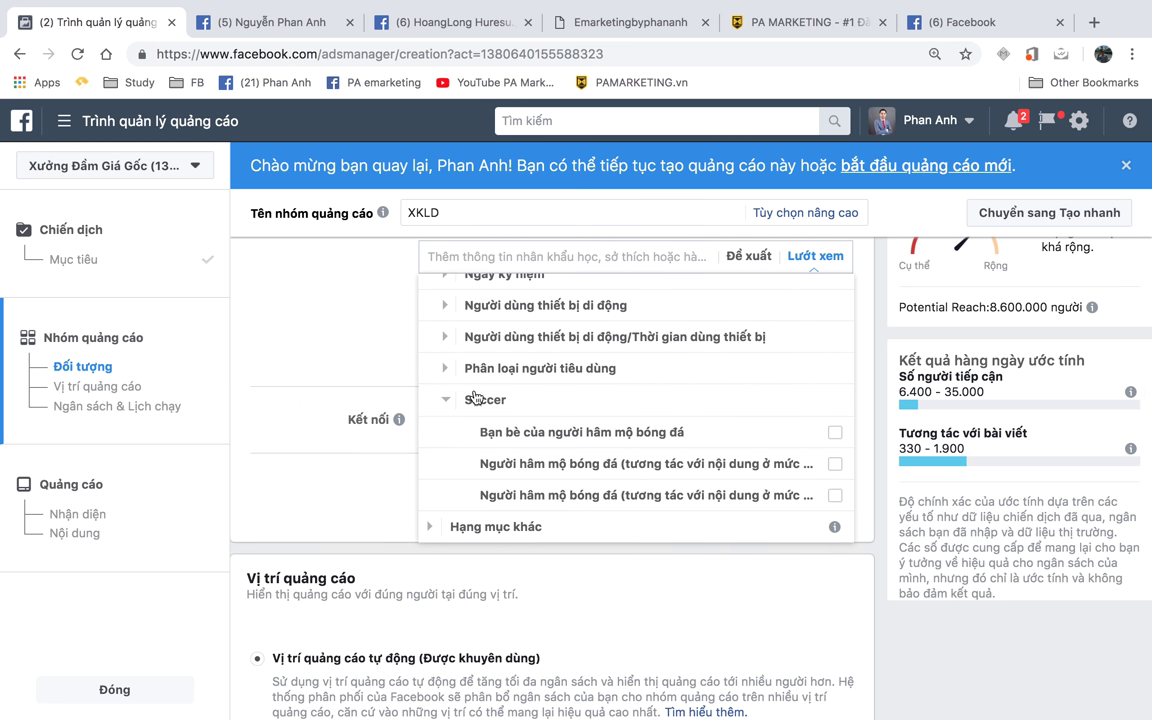
- Expand the other categories (Hạng mục khác) and their Hạng mục Facebook group to view its options, and close the targeting list
mouse_move(596, 440)
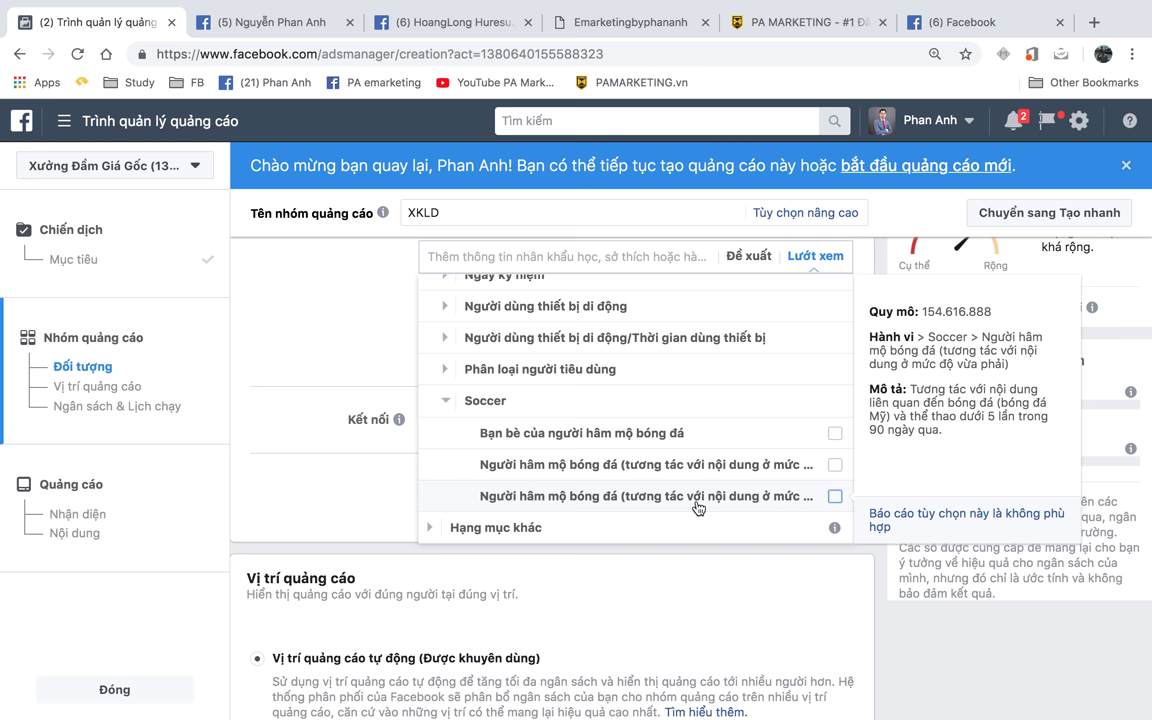
scroll(430, 495, "down", 1)
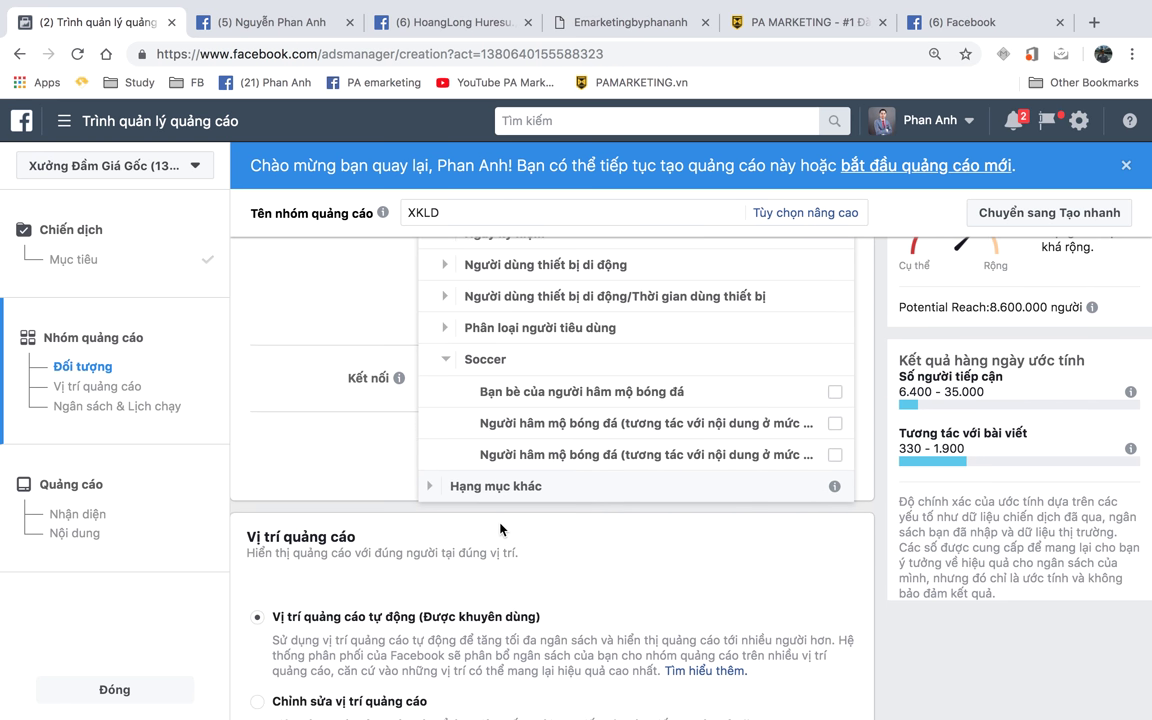
left_click(428, 483)
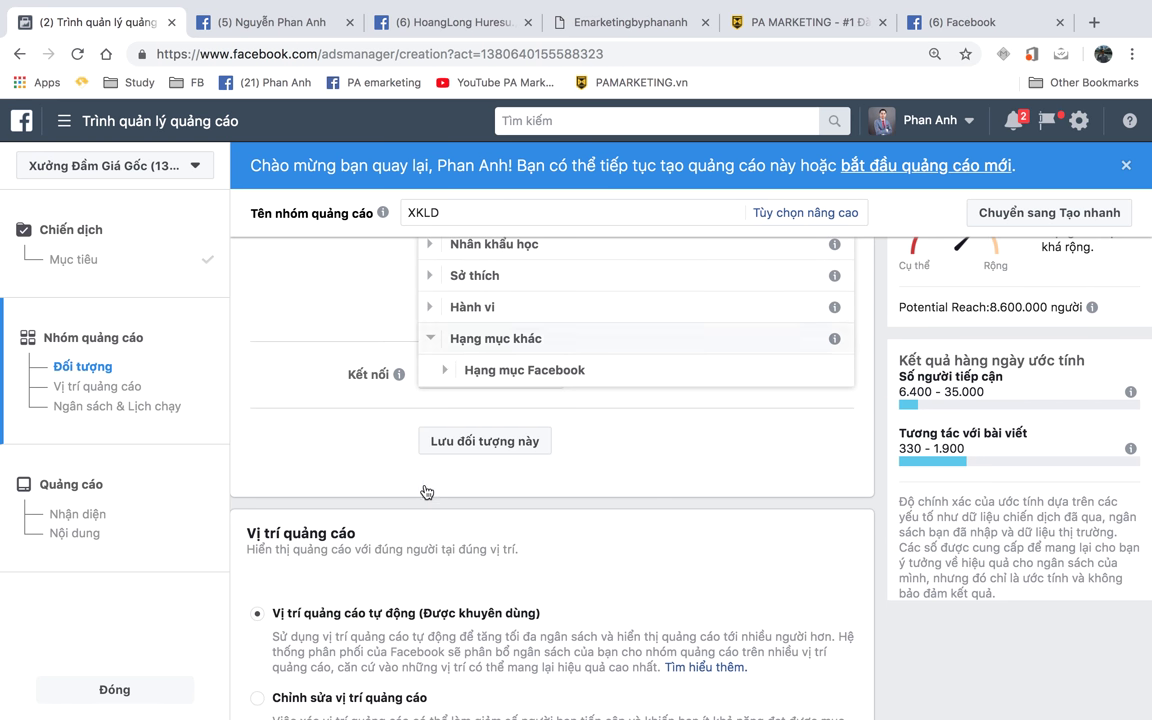
left_click(446, 372)
scroll(637, 398, "down", 1)
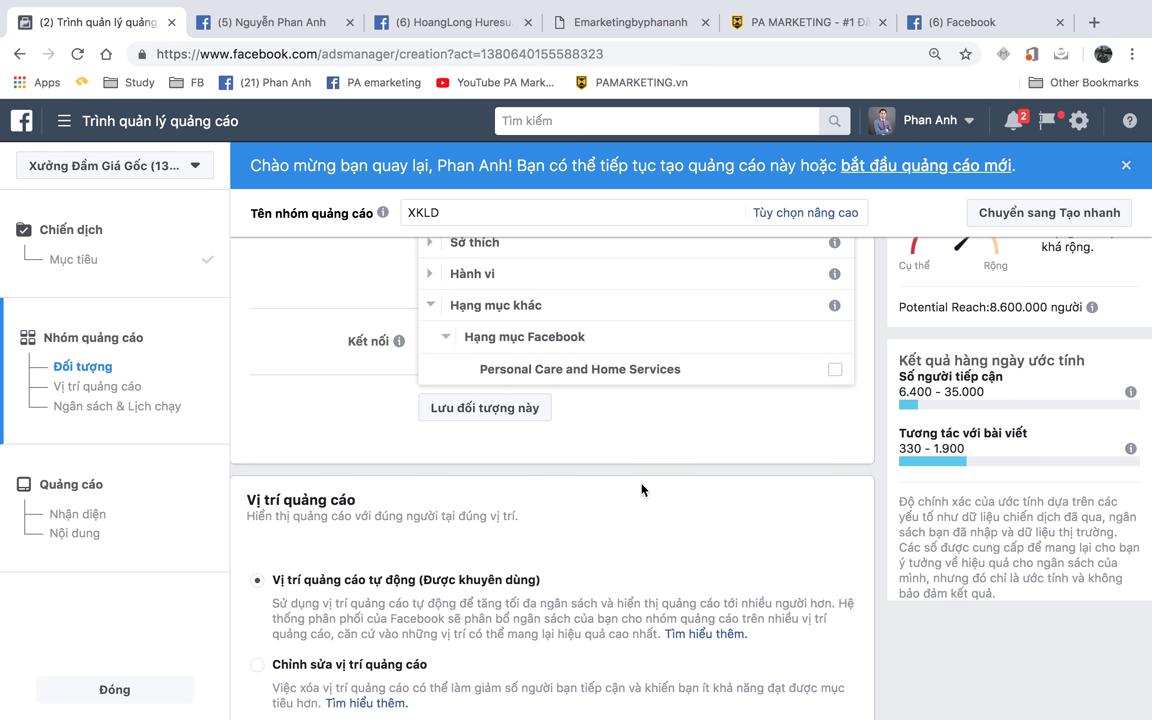
scroll(650, 495, "up", 2)
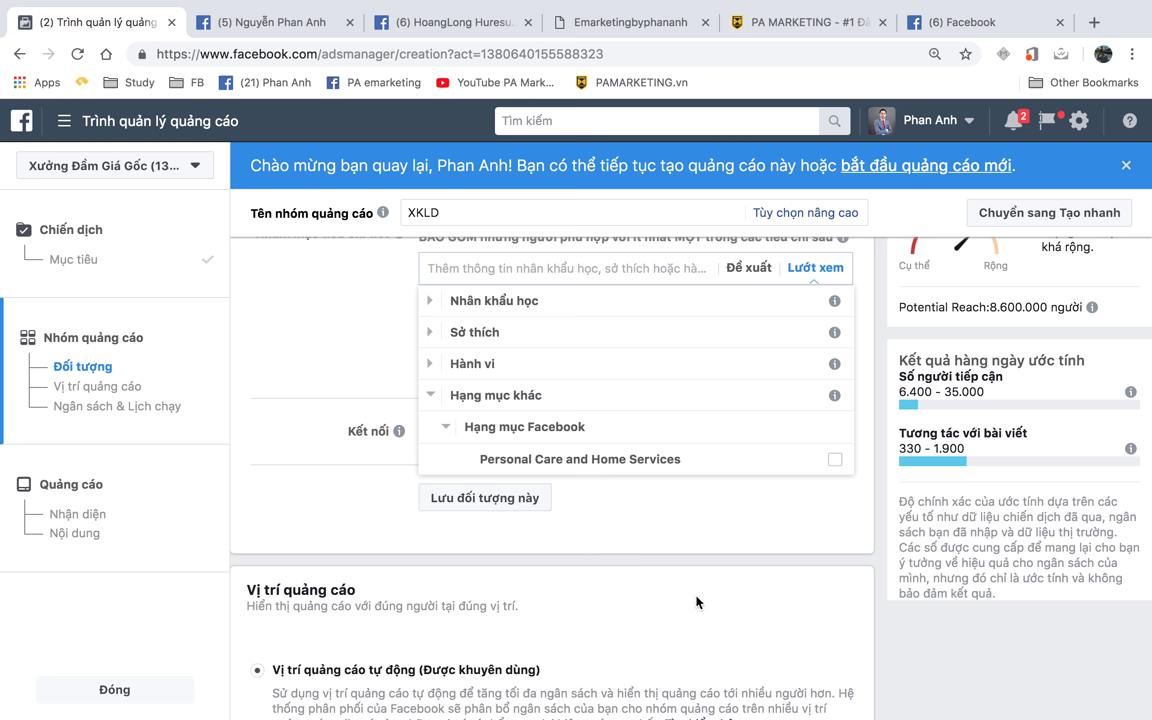
scroll(697, 602, "up", 2)
left_click(262, 386)
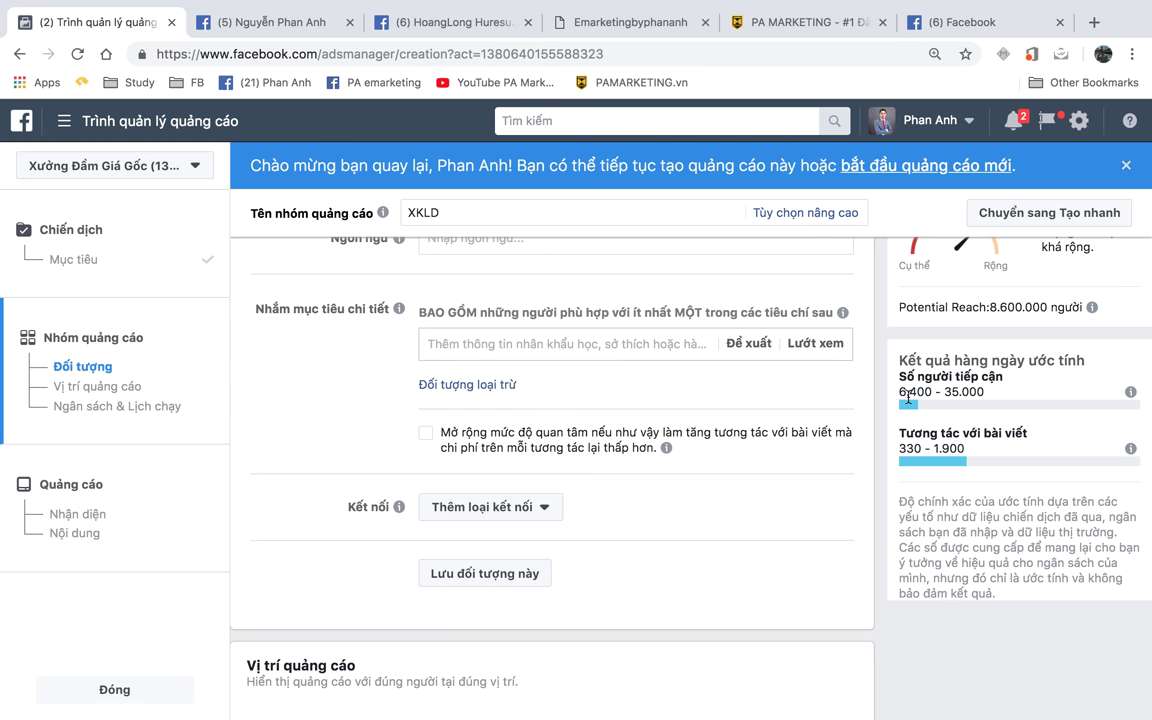
- View the main detailed targeting categories for inclusion and for exclusion (Đối tượng loại trừ), and remove the exclusion section
left_click(809, 350)
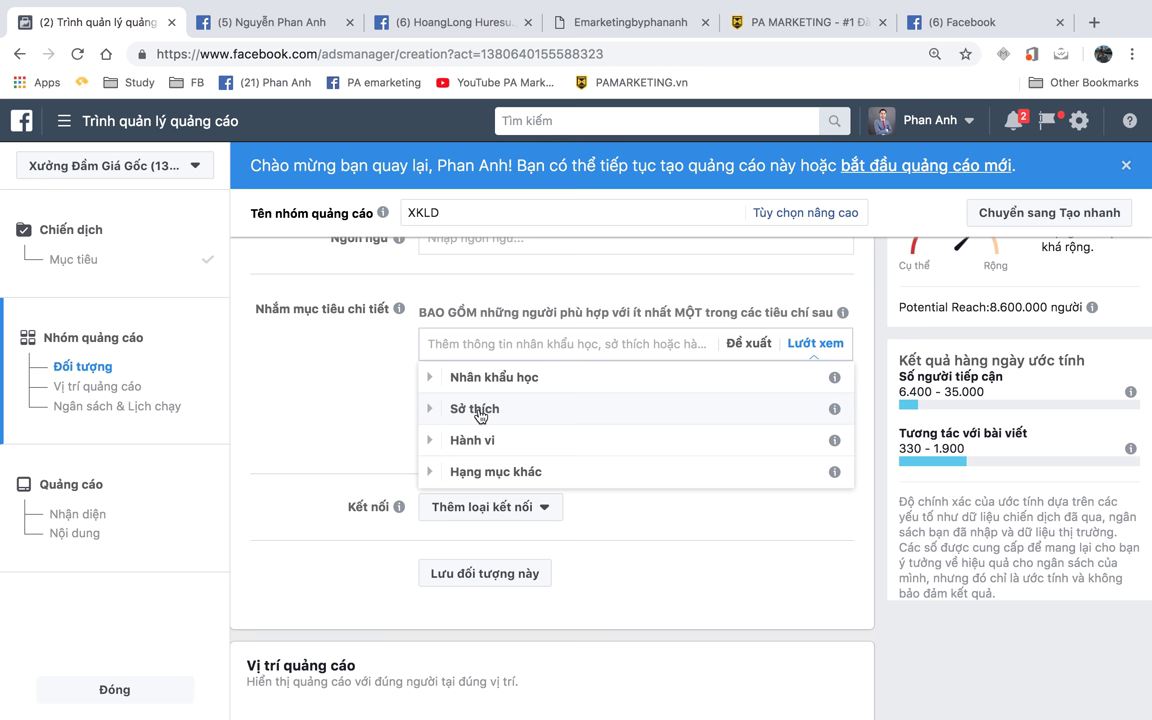
left_click(361, 403)
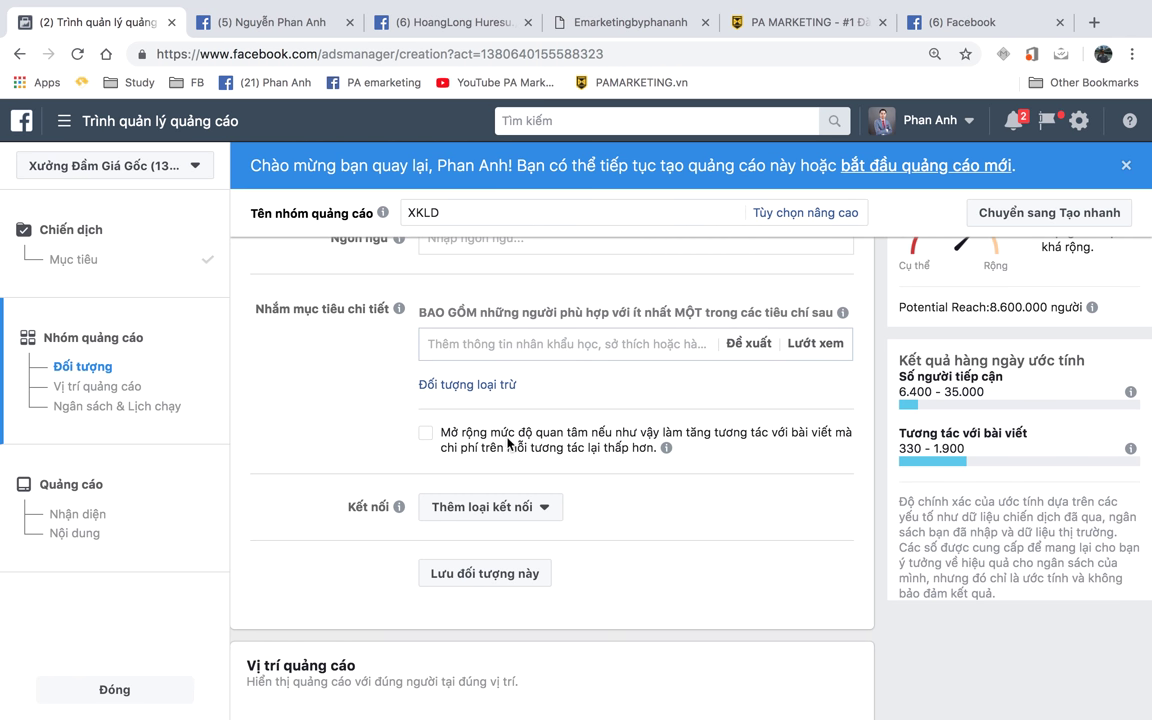
left_click(463, 385)
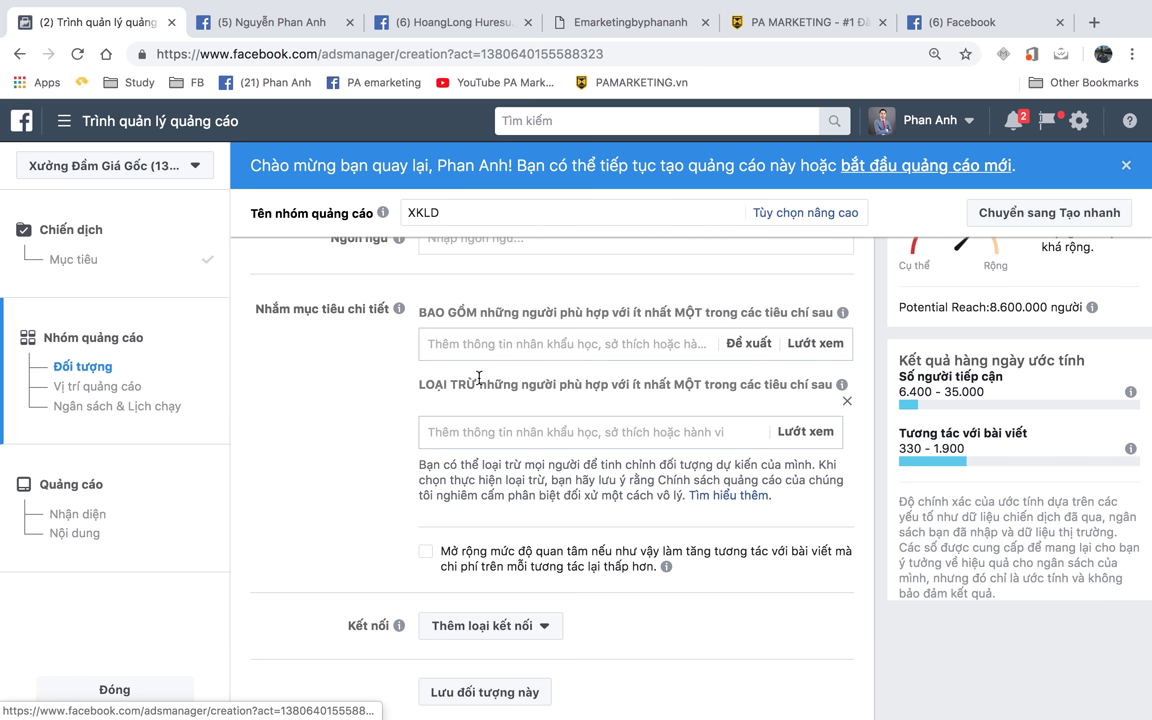
left_click(805, 432)
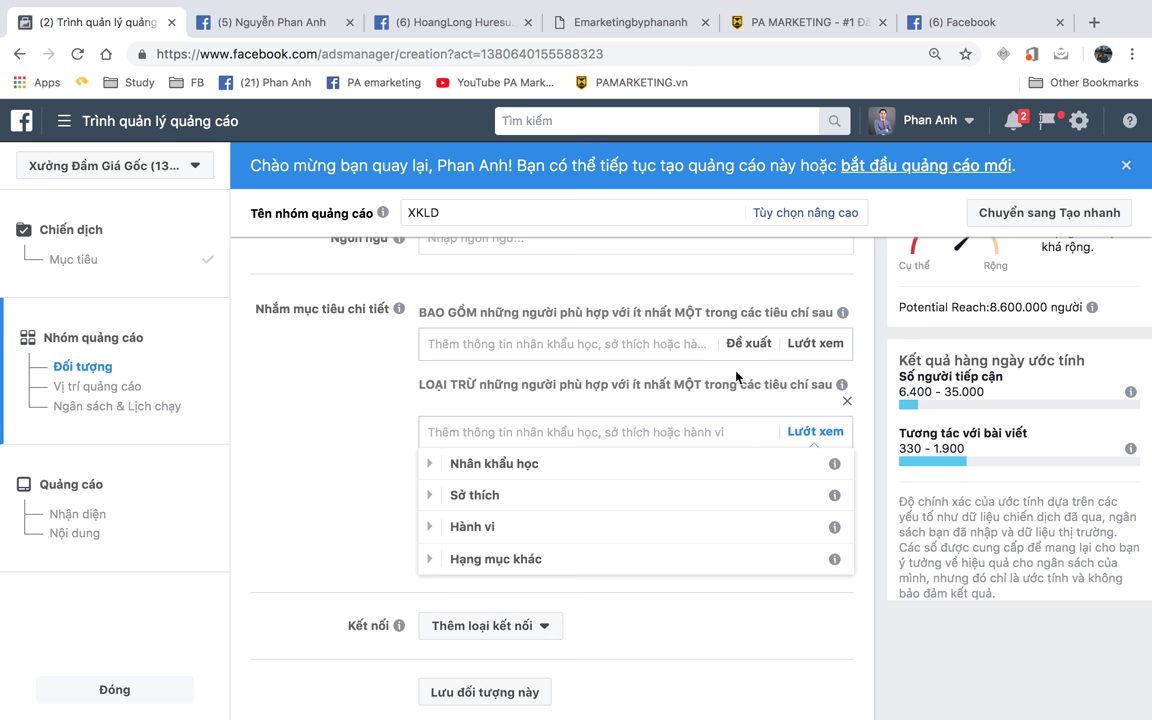
left_click(846, 401)
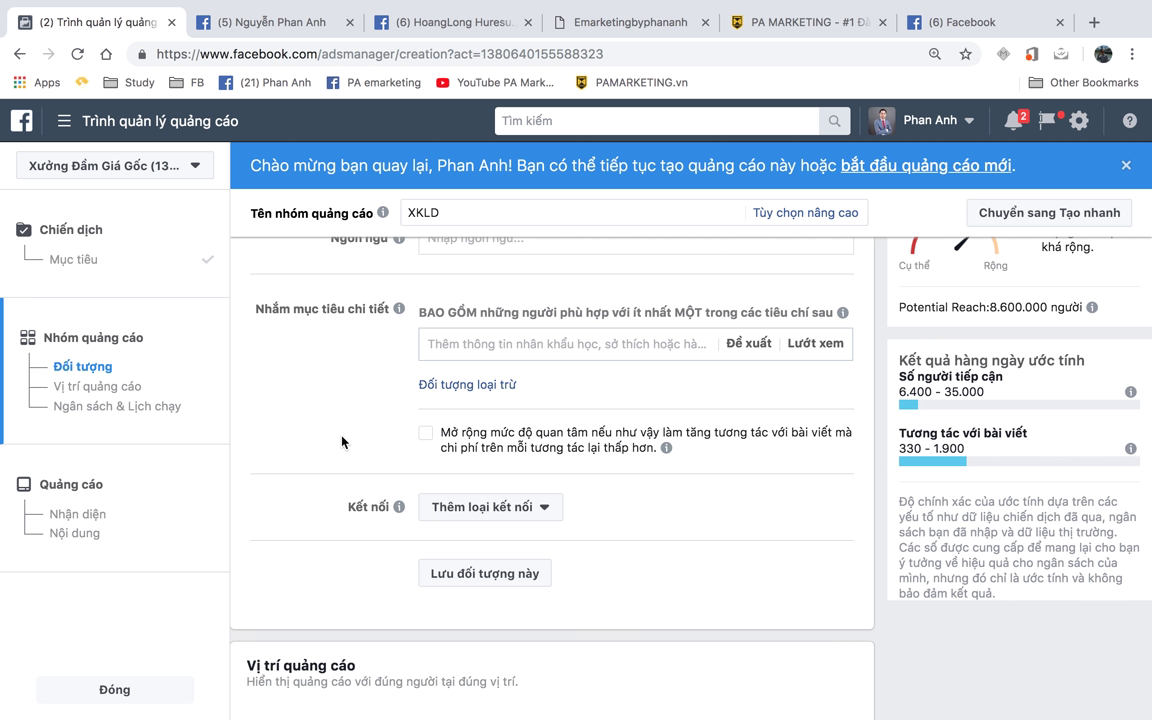
- Enable interest expansion (Mở rộng mức độ quan tâm) for the audience and view the available connection types (Kết nối)
scroll(709, 530, "down", 3)
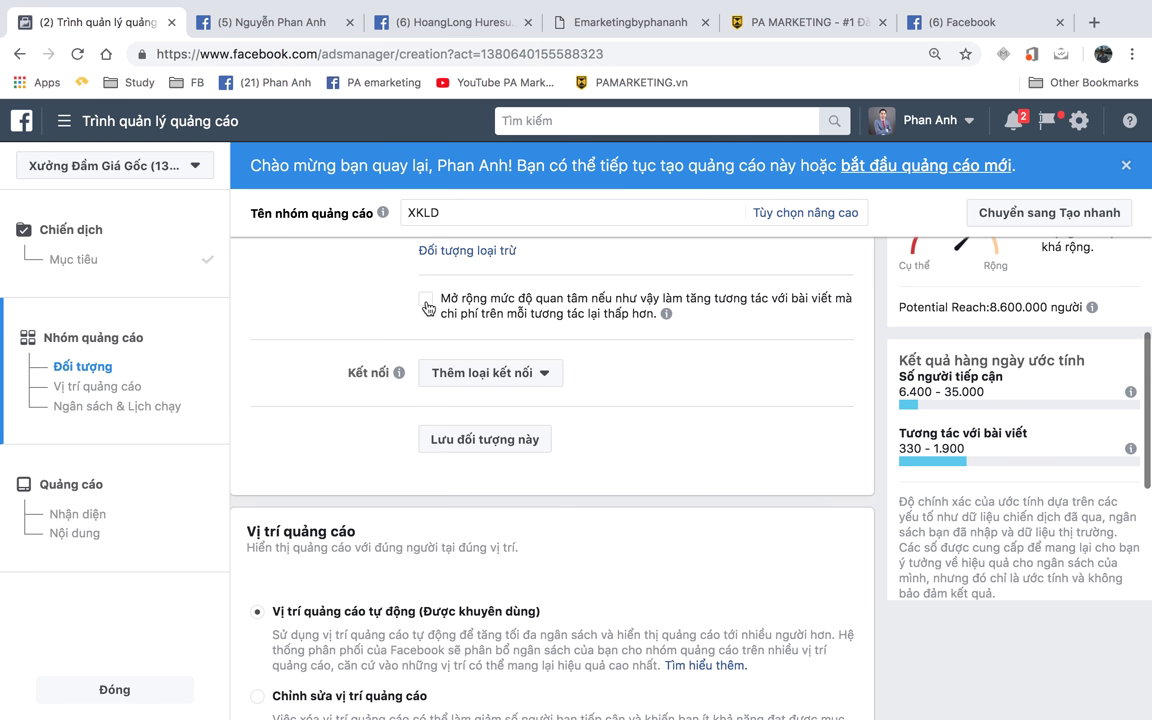
left_click(476, 313)
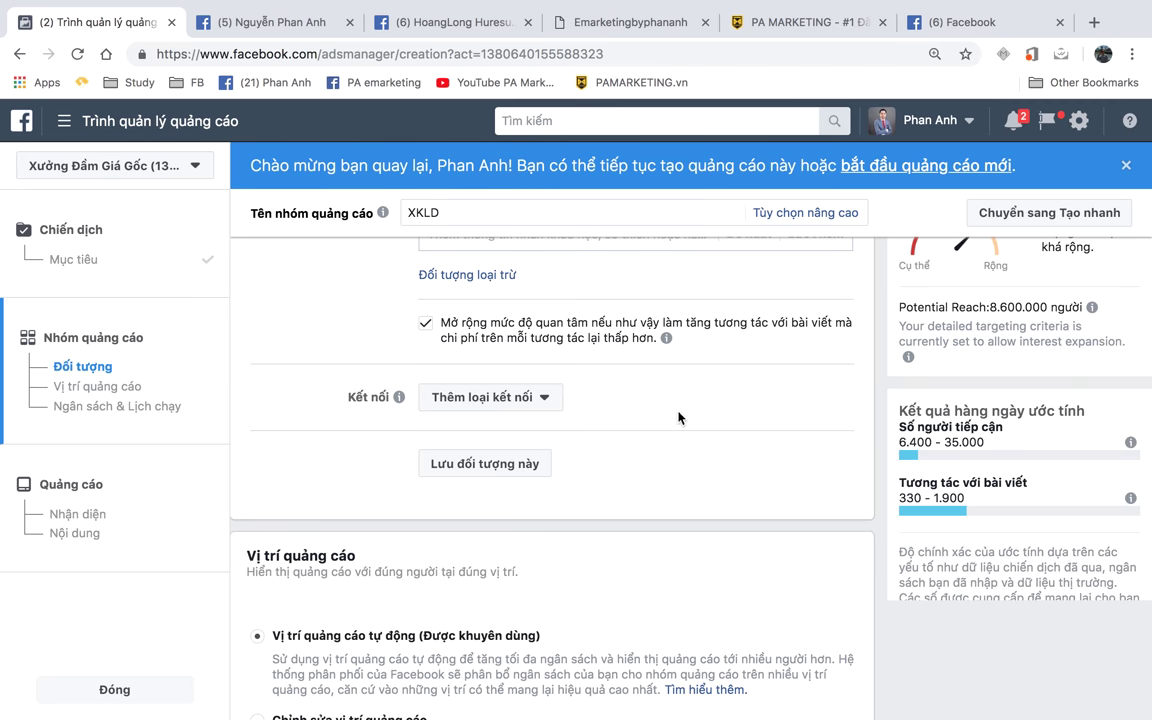
left_click(462, 396)
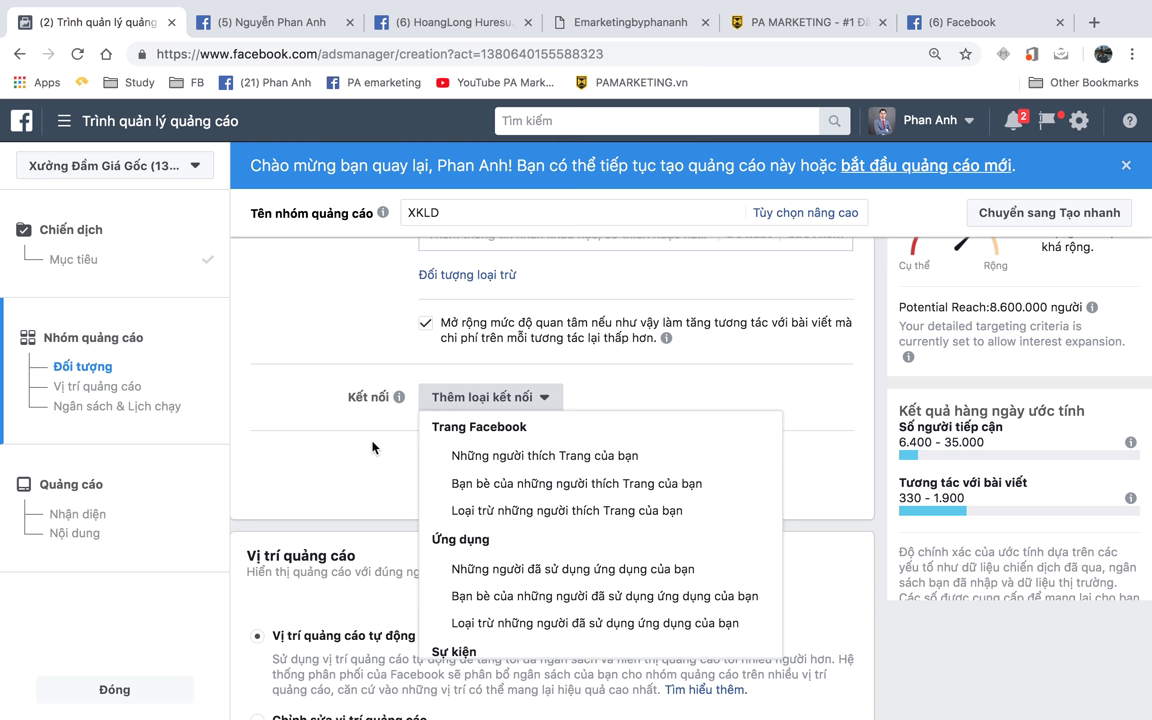
left_click(314, 483)
- Set the ad placements to manual editing (Chỉnh sửa vị trí quảng cáo) and look over the device and platform options
scroll(586, 520, "down", 3)
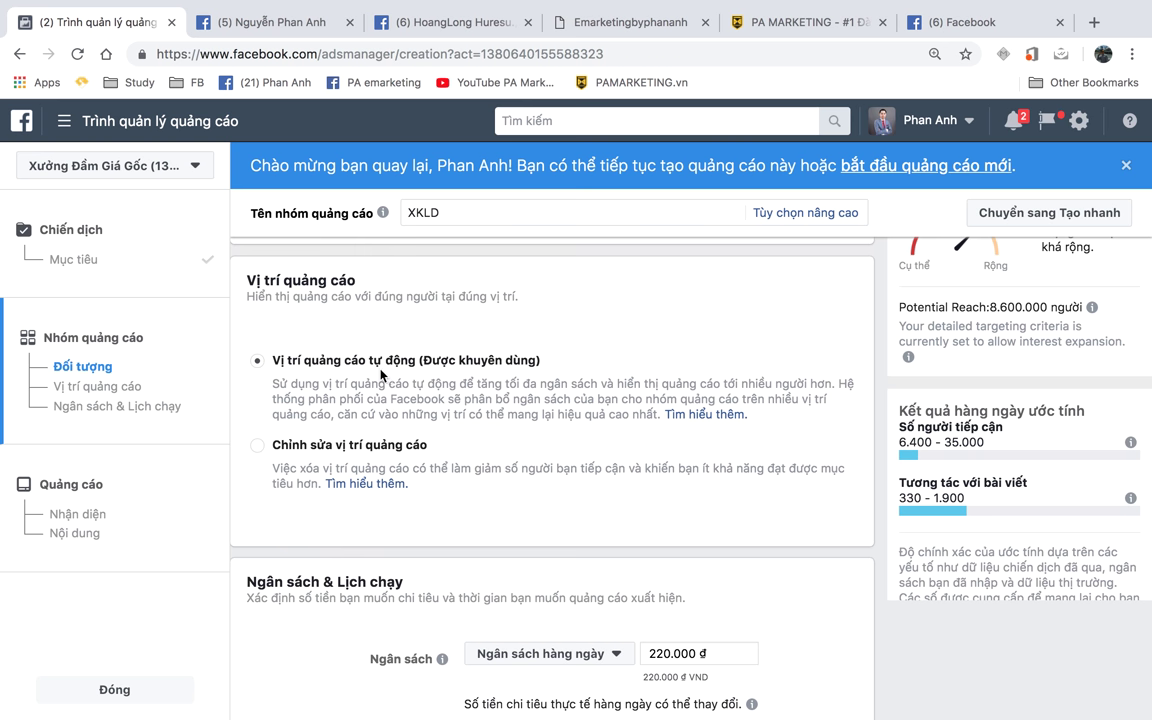
left_click(366, 452)
scroll(578, 410, "down", 2)
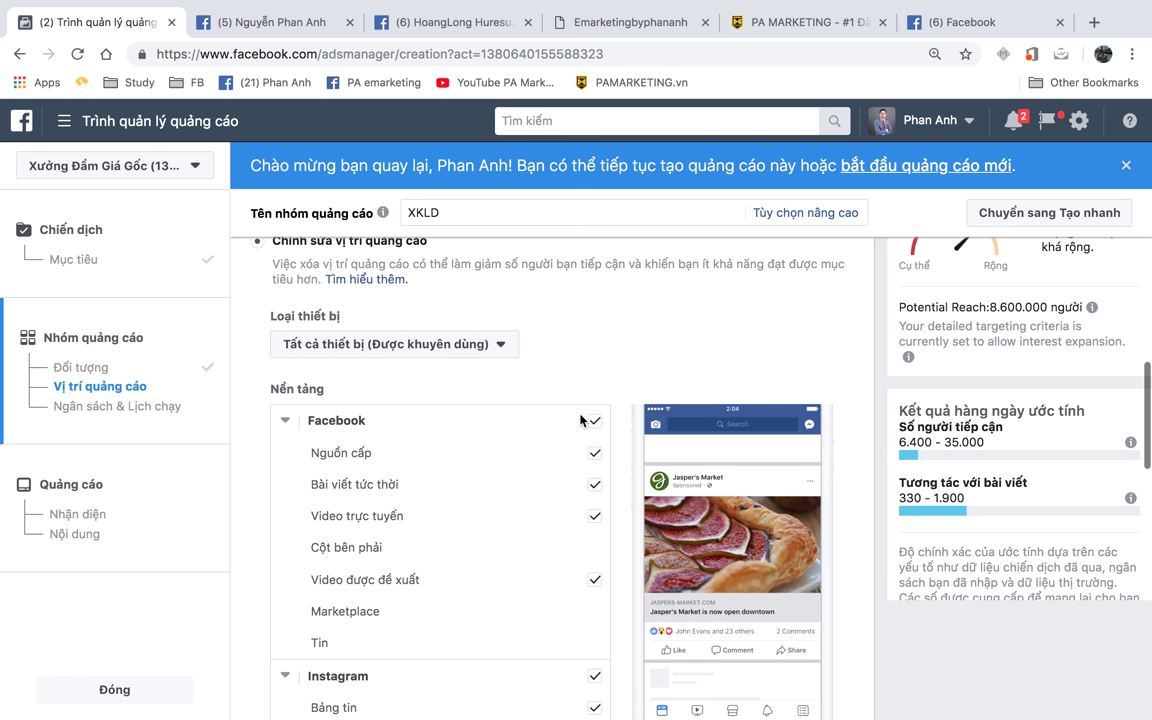
scroll(566, 411, "up", 1)
scroll(566, 411, "down", 8)
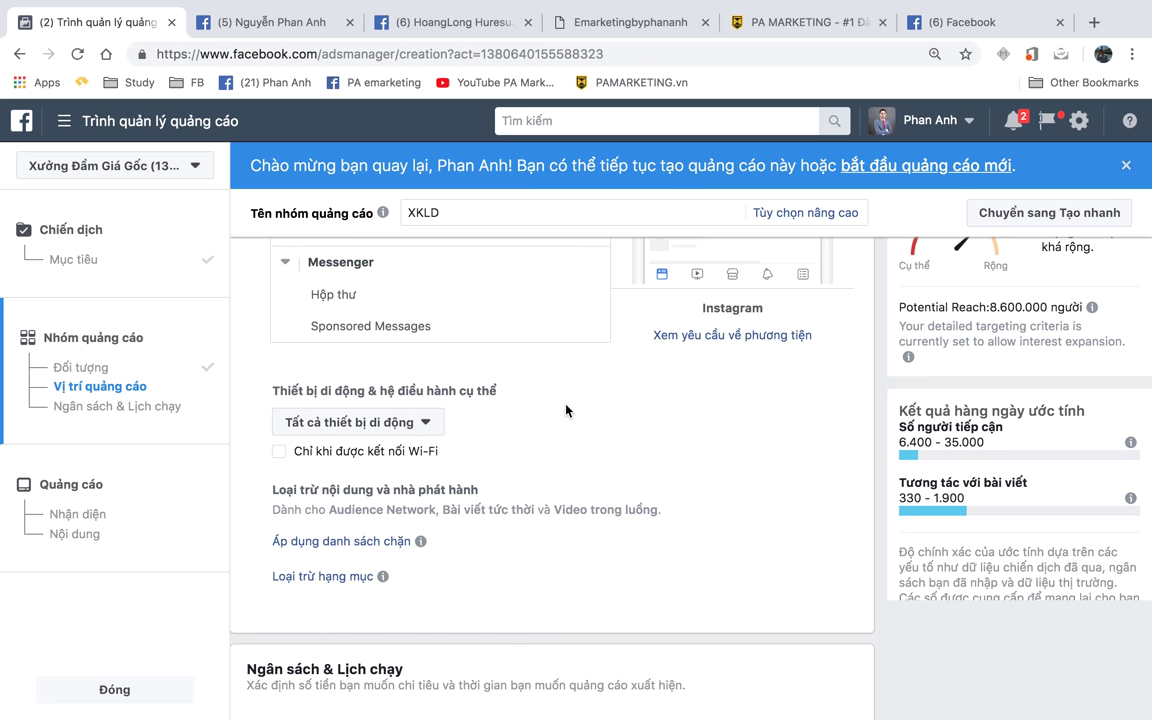
scroll(566, 410, "up", 7)
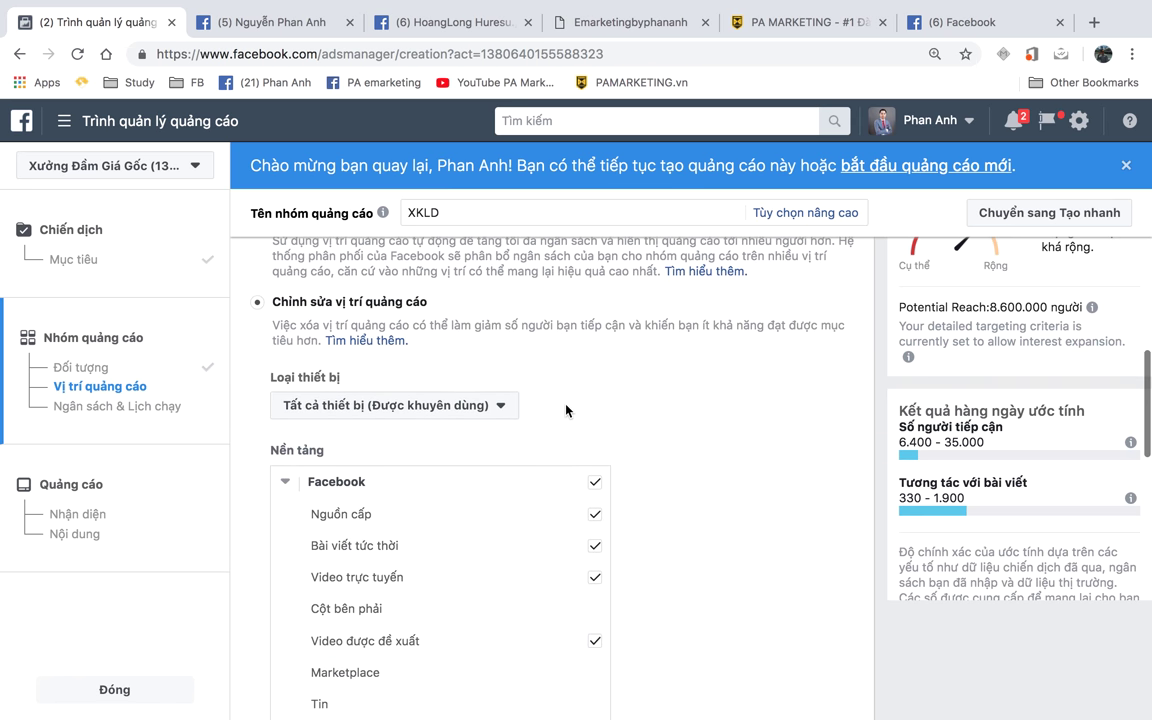
- Examine the Facebook placements, such as Bài viết tức thời, Video được đề xuất, Marketplace and Tin, with their previews
scroll(566, 410, "down", 2)
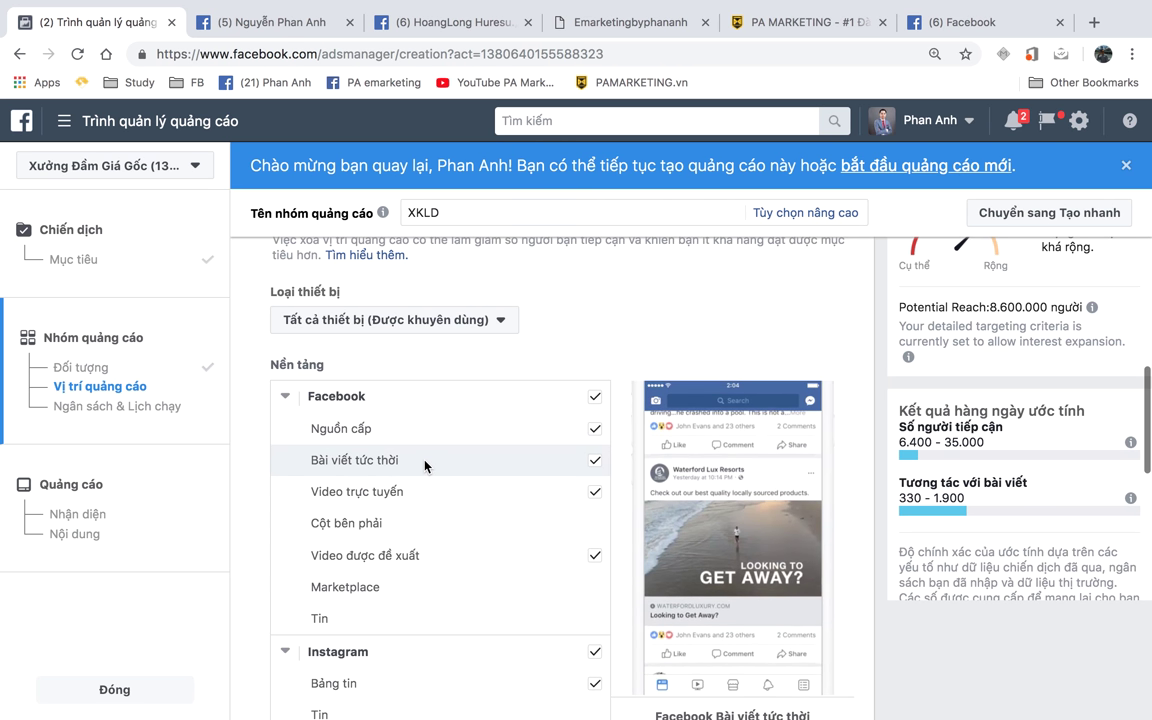
scroll(425, 465, "down", 1)
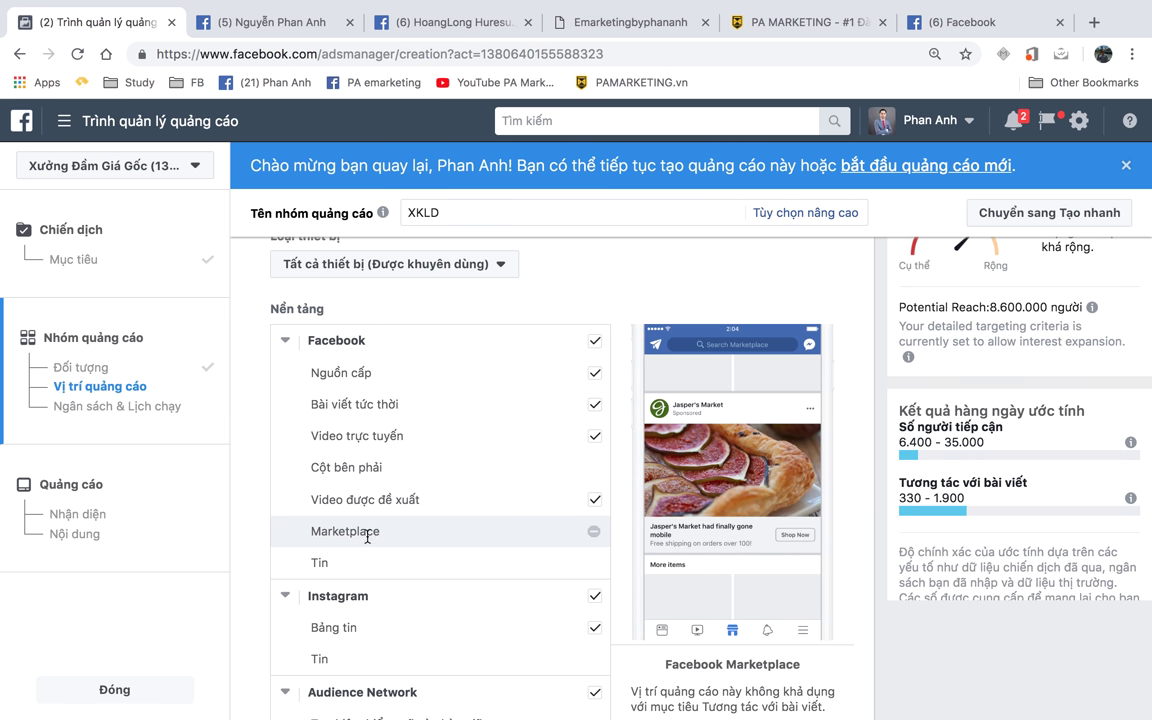
scroll(360, 530, "down", 2)
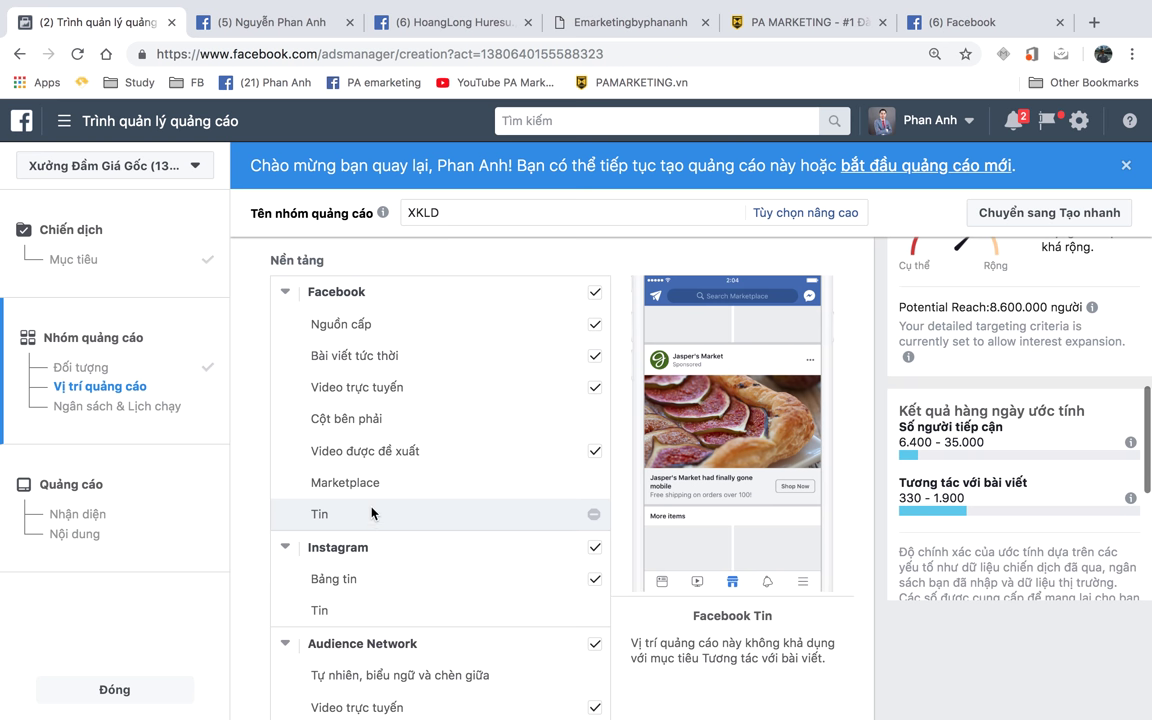
scroll(371, 508, "down", 2)
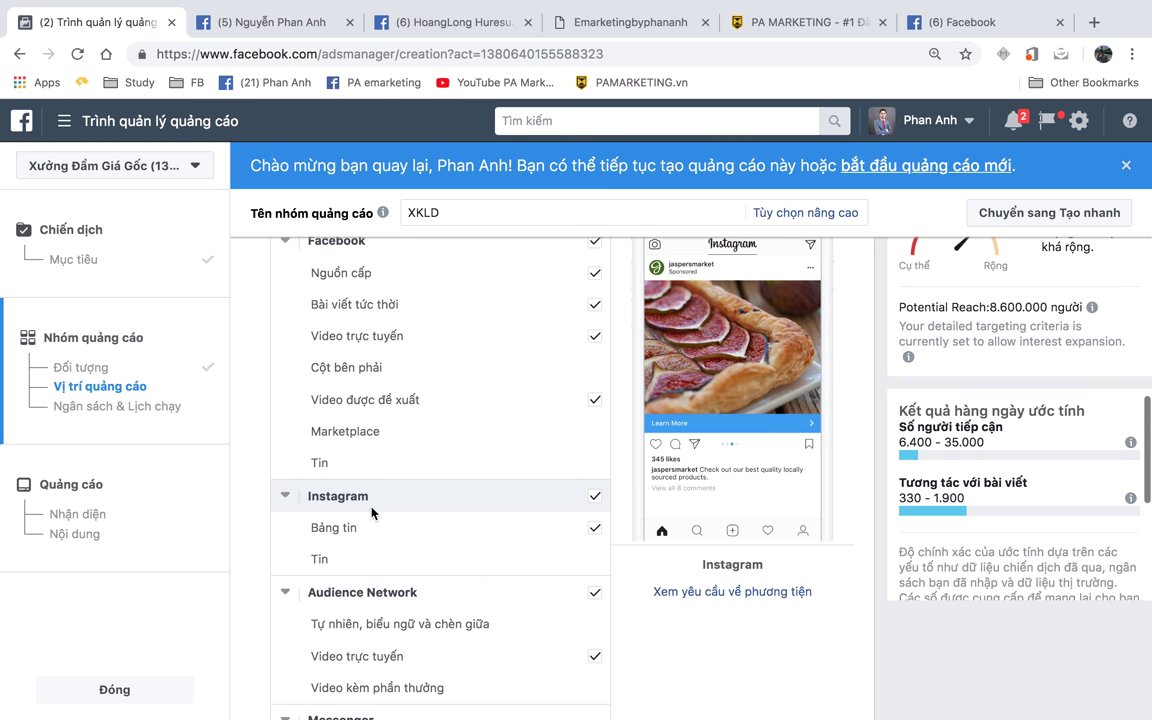
scroll(468, 468, "up", 2)
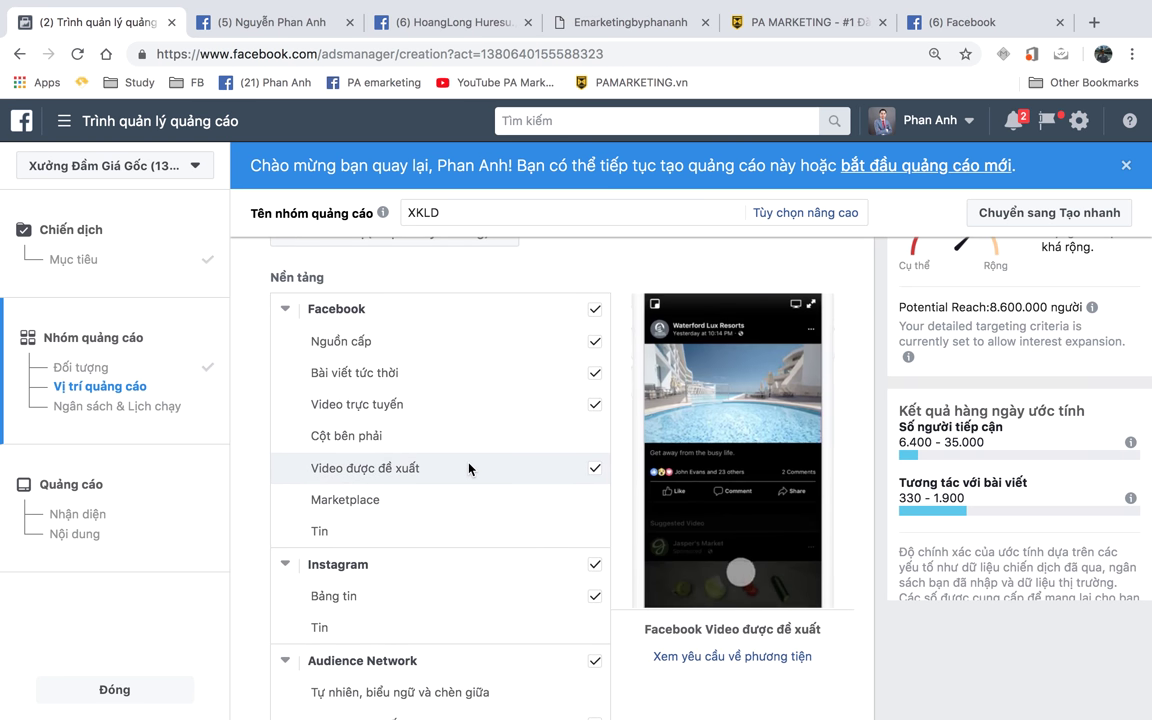
- Examine the Instagram, Audience Network and Messenger placements, including Tin, Video kèm phần thưởng and Sponsored Messages
scroll(468, 468, "down", 3)
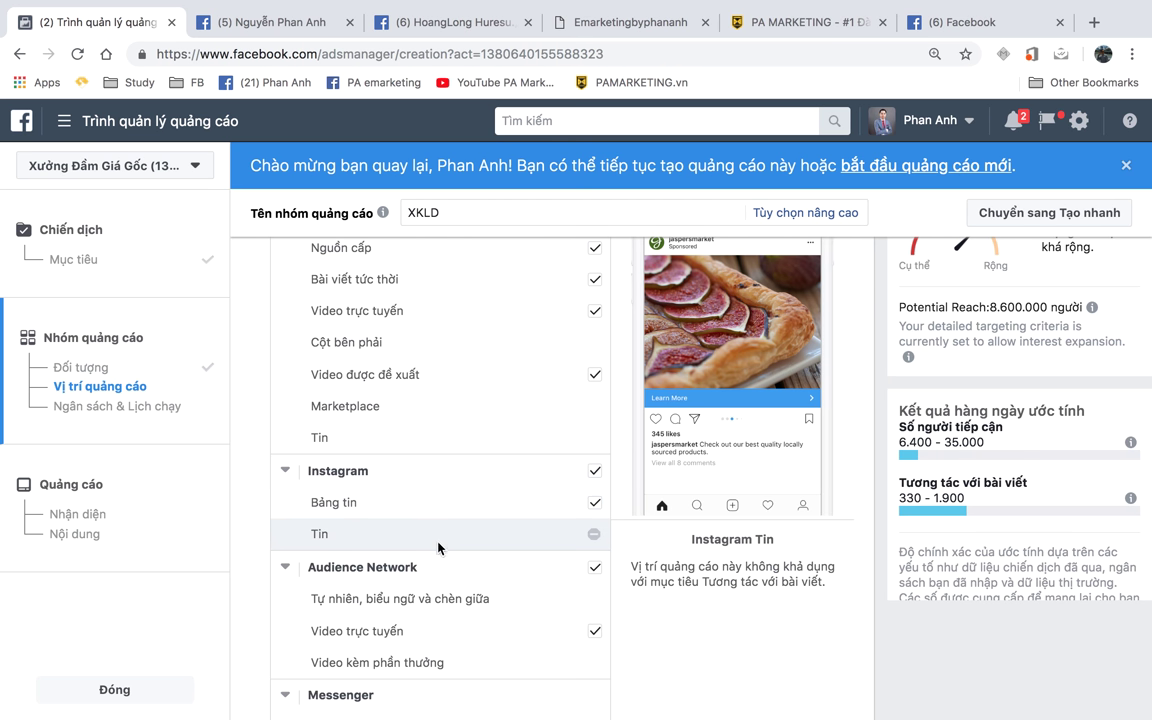
scroll(438, 545, "down", 2)
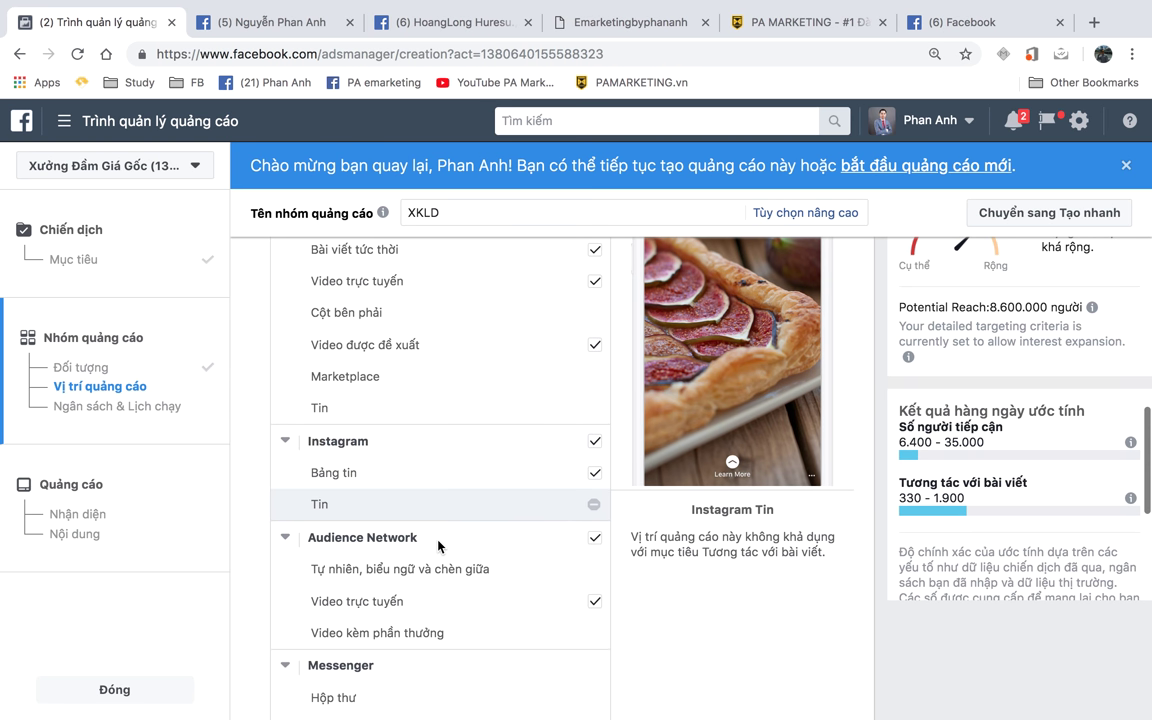
scroll(438, 547, "down", 1)
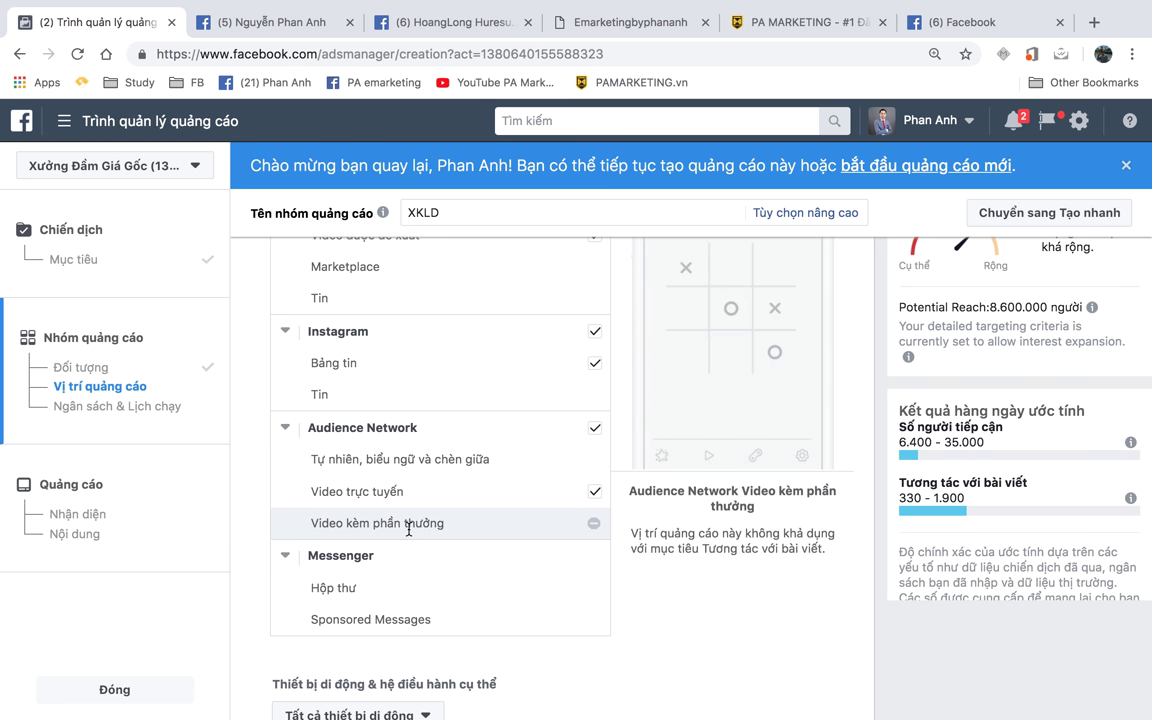
scroll(409, 530, "up", 1)
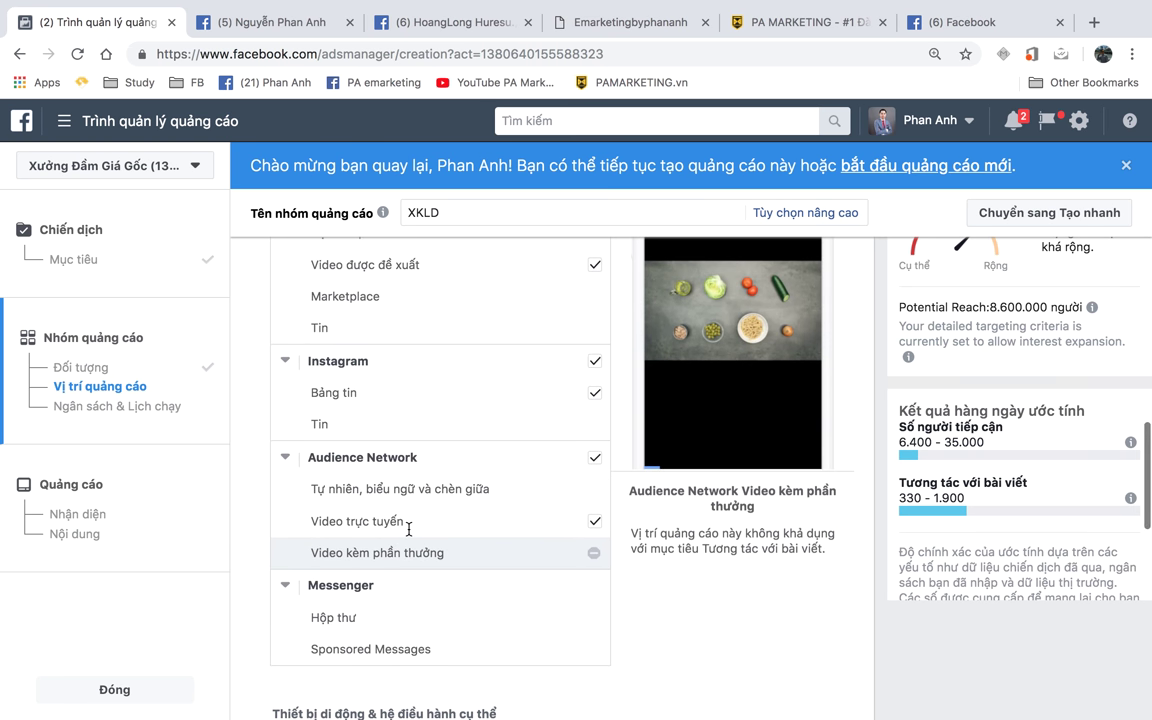
scroll(409, 530, "down", 2)
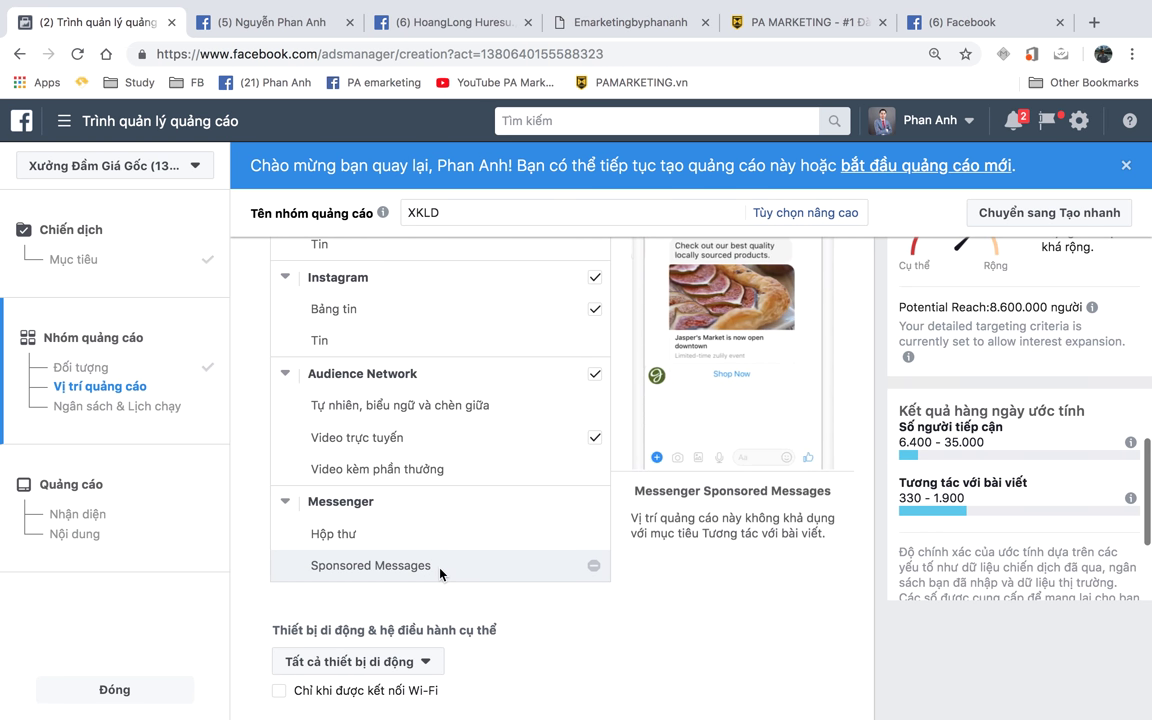
scroll(440, 573, "up", 2)
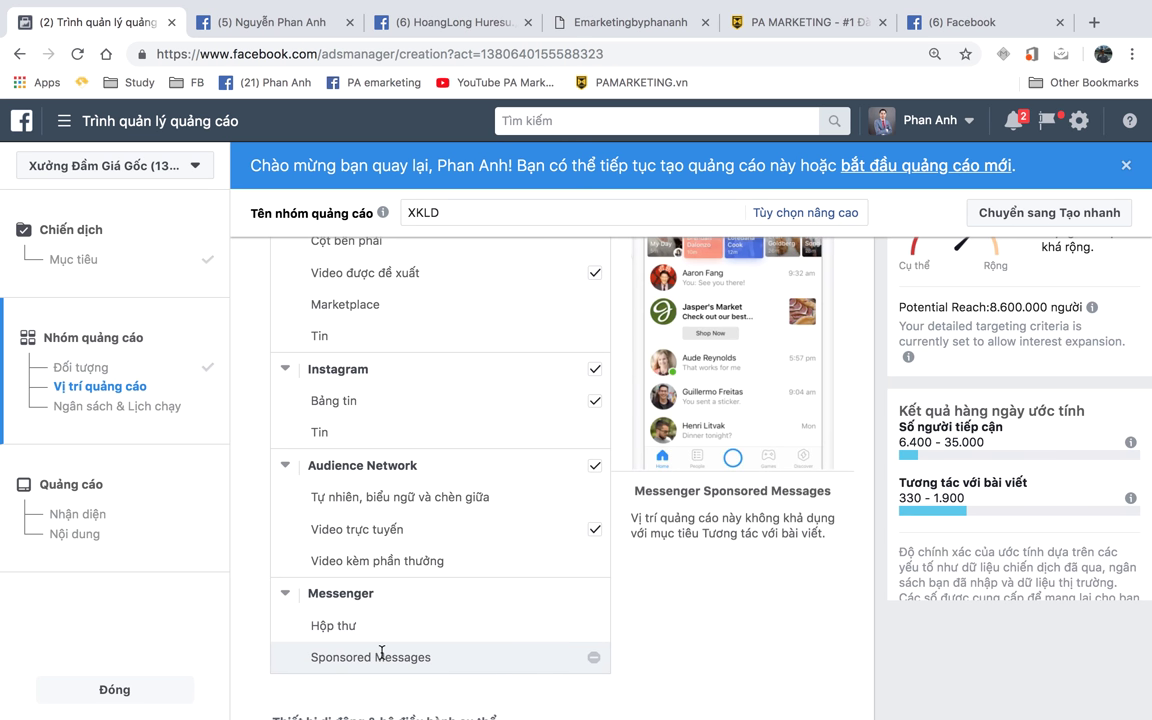
- Review the whole placement list again, comparing previews for Facebook Video trực tuyến, Instagram Bảng tin, Audience Network video and Messenger Hộp thư
scroll(766, 671, "up", 1)
scroll(766, 671, "up", 5)
scroll(766, 671, "down", 3)
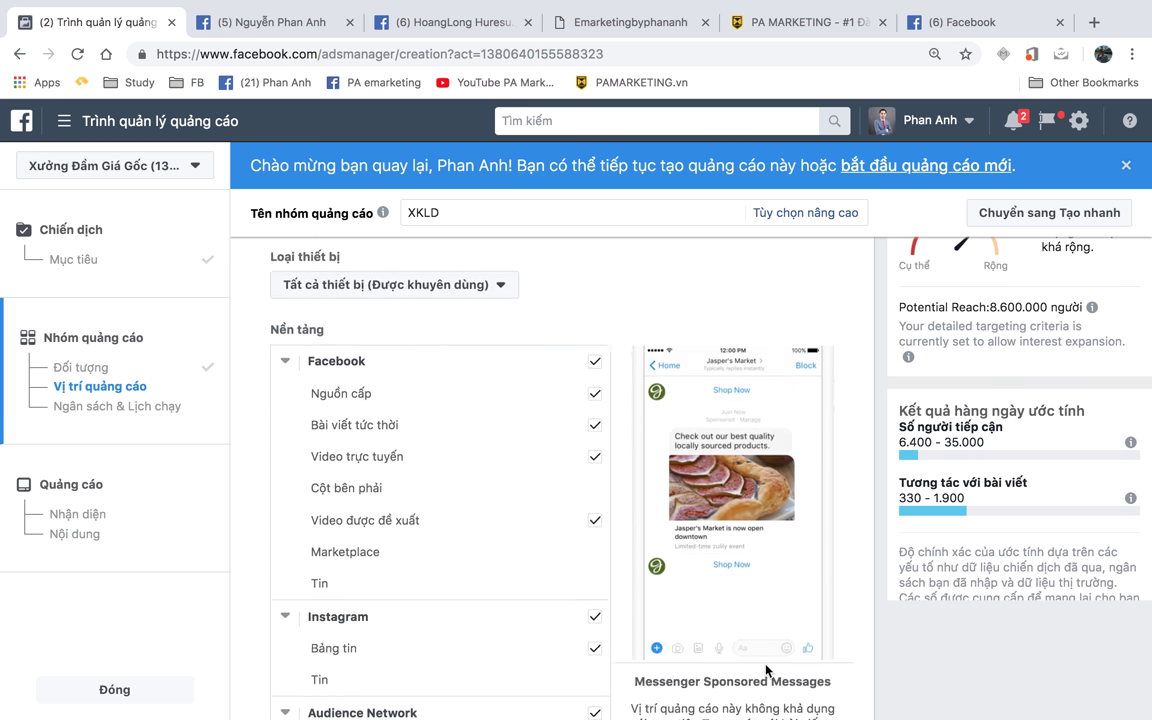
scroll(766, 671, "down", 5)
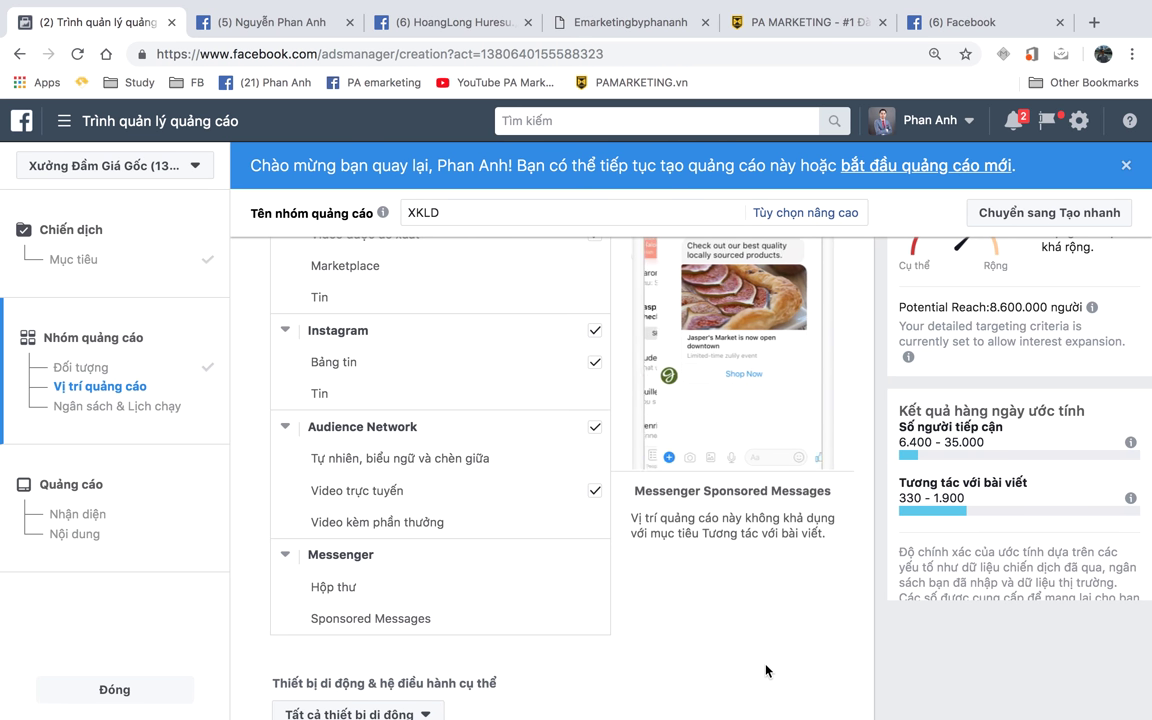
scroll(766, 670, "up", 4)
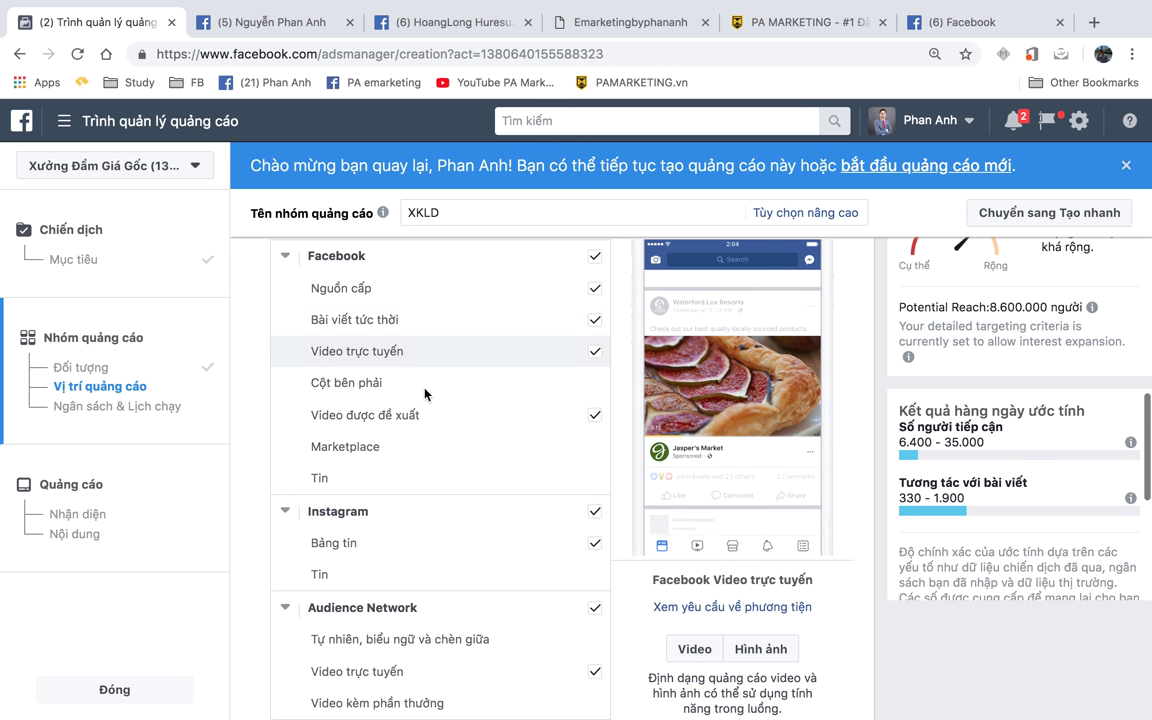
scroll(452, 484, "down", 1)
scroll(452, 485, "down", 1)
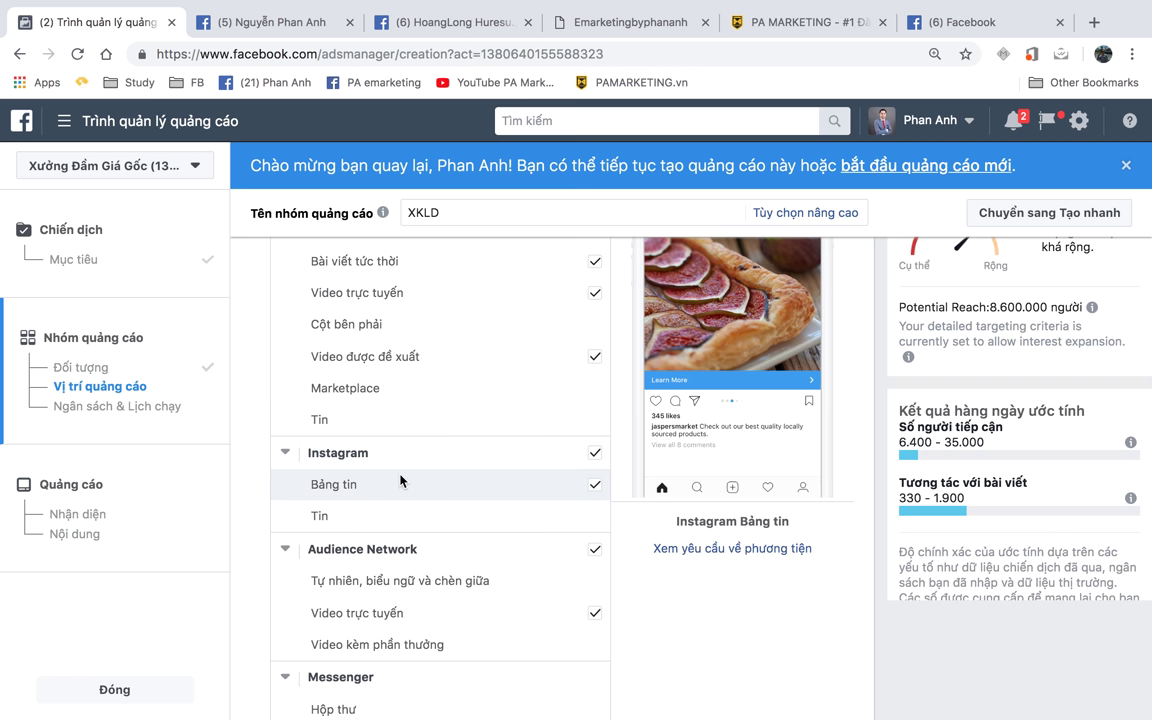
scroll(400, 481, "down", 2)
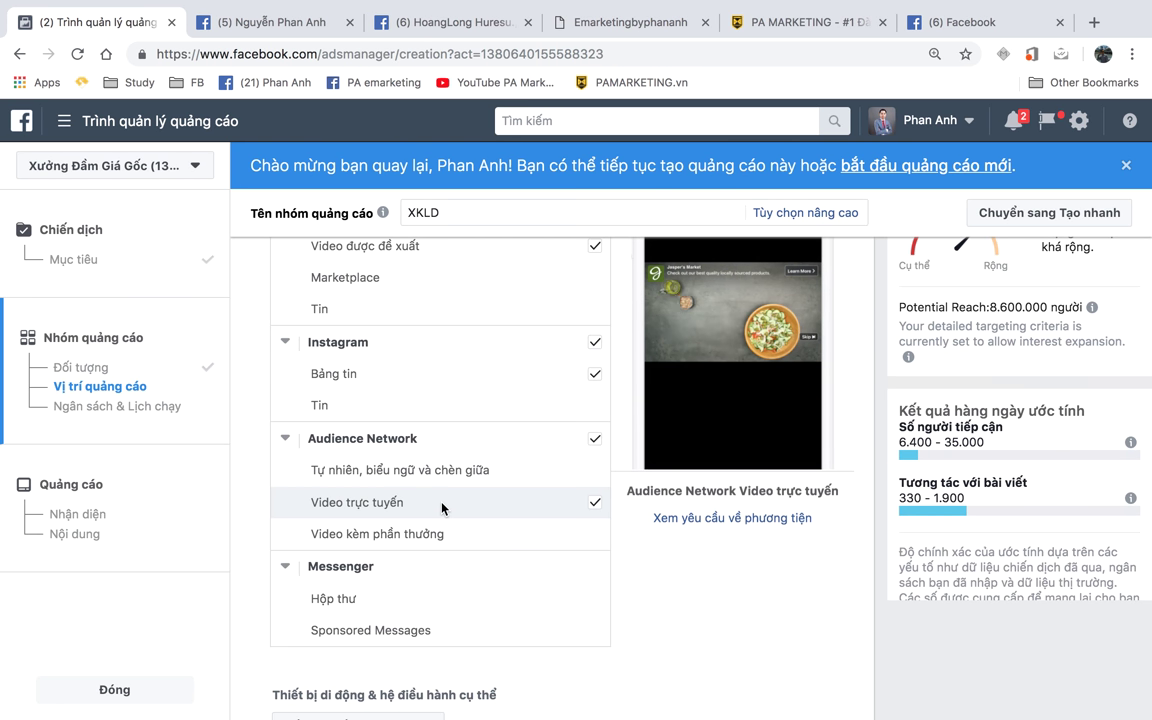
scroll(441, 508, "down", 2)
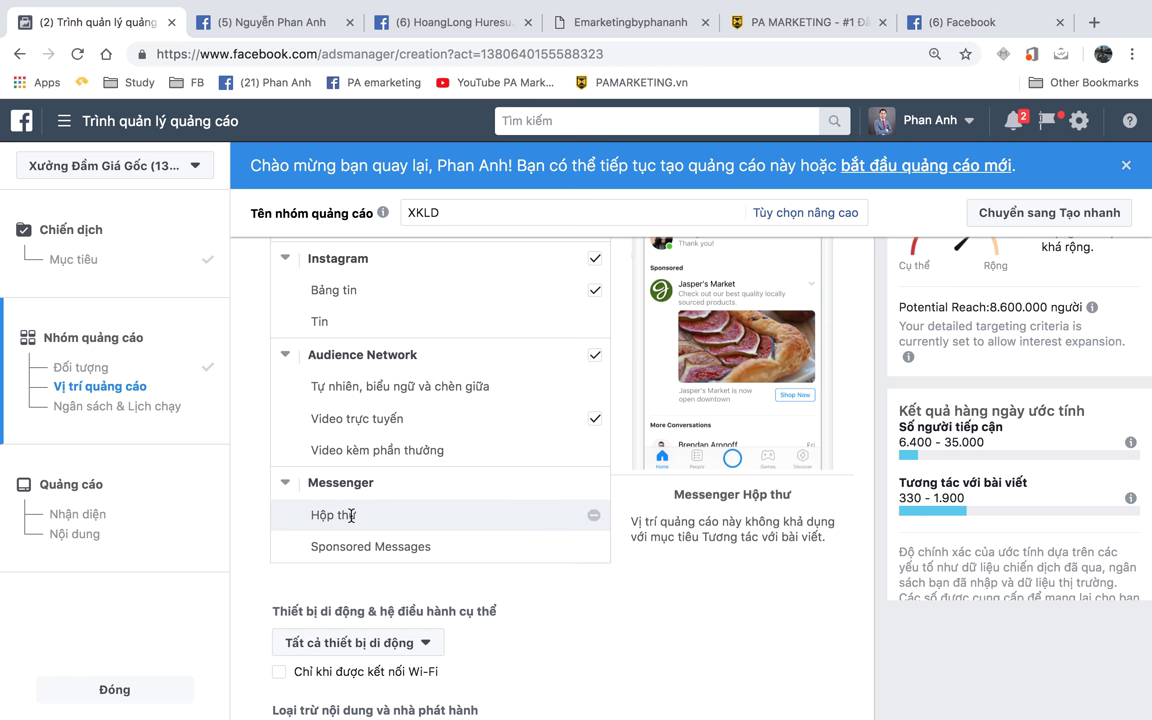
- Look over the device type choices (Loại thiết bị) and the specific mobile device and operating system options for the ad placements
scroll(714, 608, "down", 1)
scroll(540, 481, "up", 6)
scroll(540, 483, "up", 2)
scroll(520, 468, "down", 2)
left_click(450, 483)
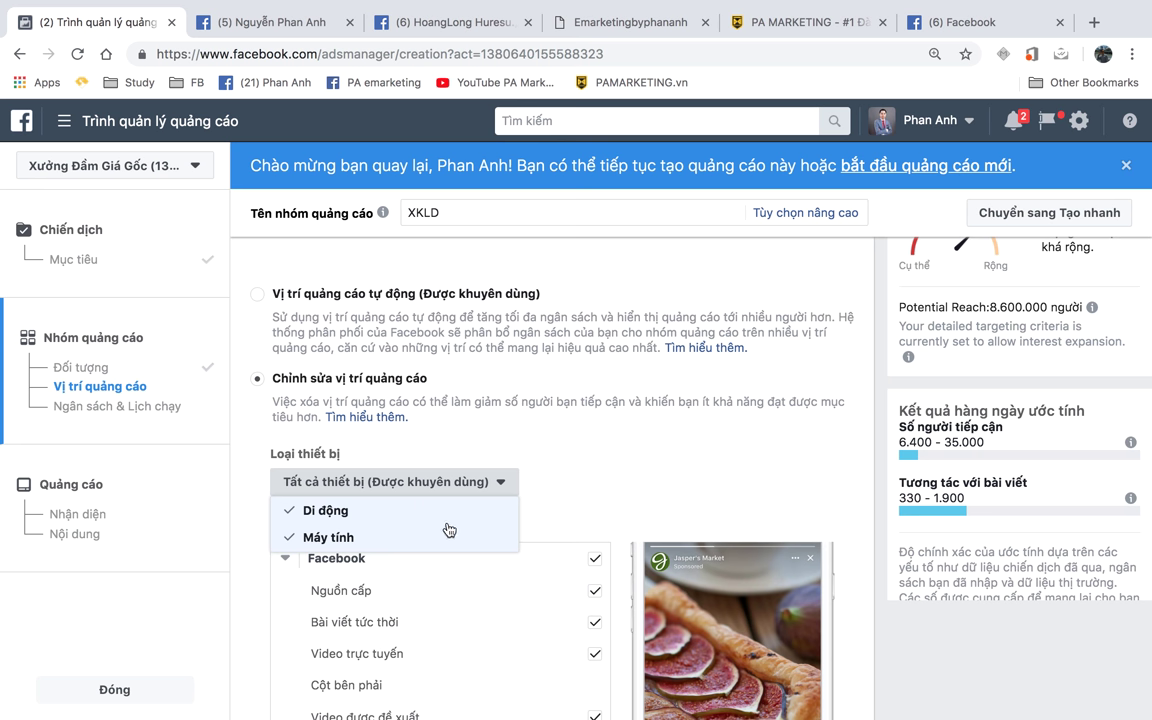
scroll(659, 483, "down", 3)
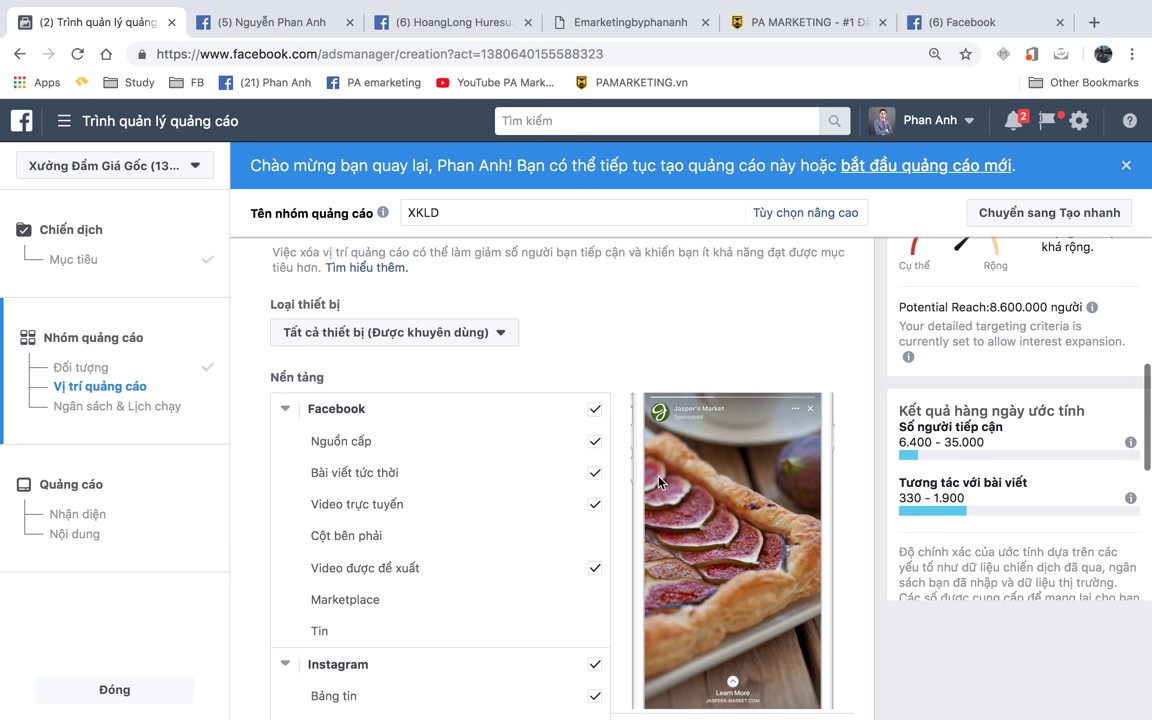
scroll(659, 483, "down", 10)
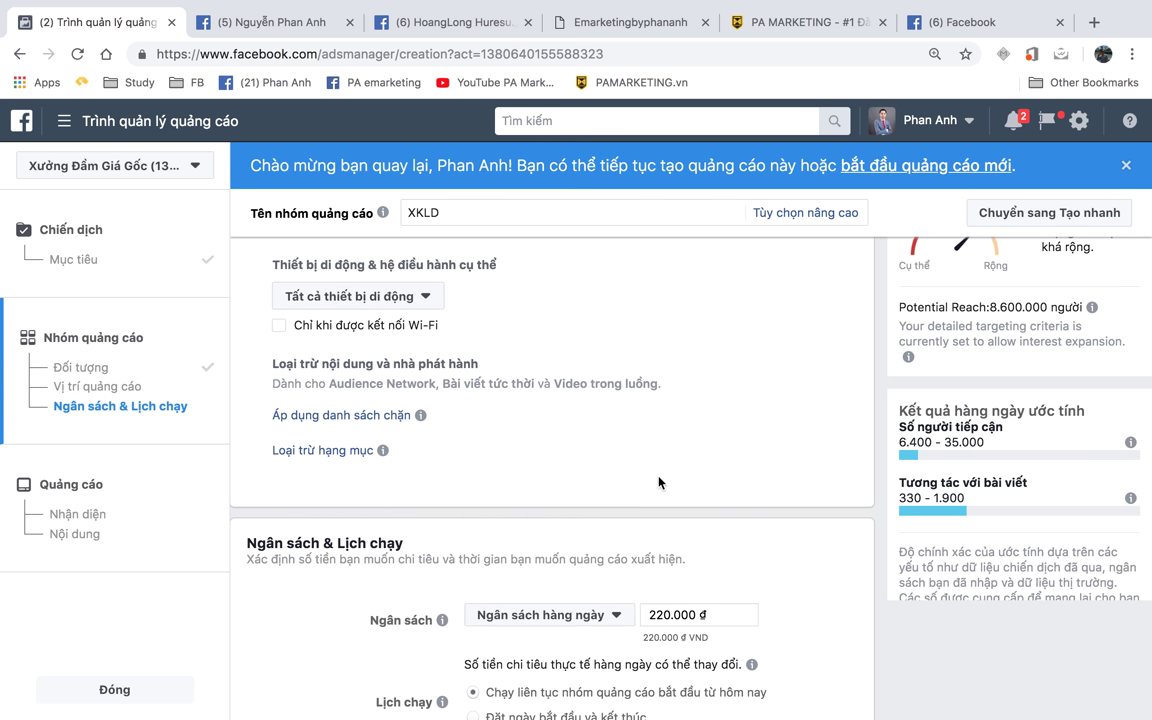
left_click(346, 303)
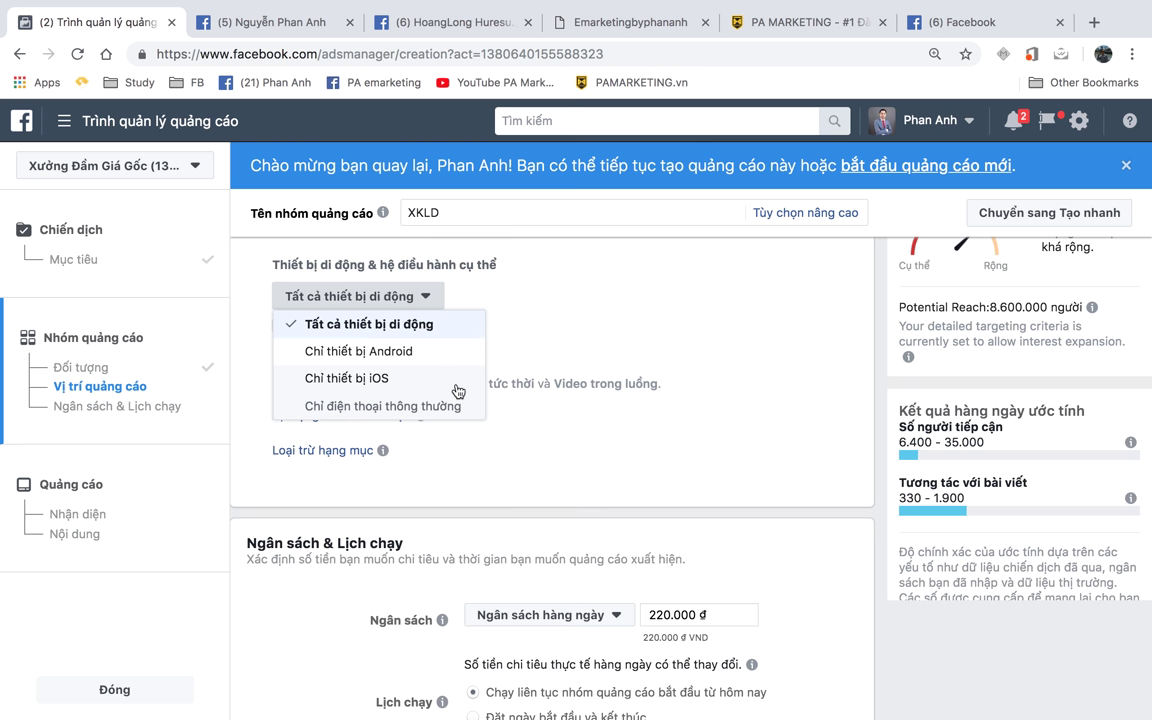
- Return to the audience's detailed targeting and browse its categories, including Hành vi
scroll(715, 440, "up", 3)
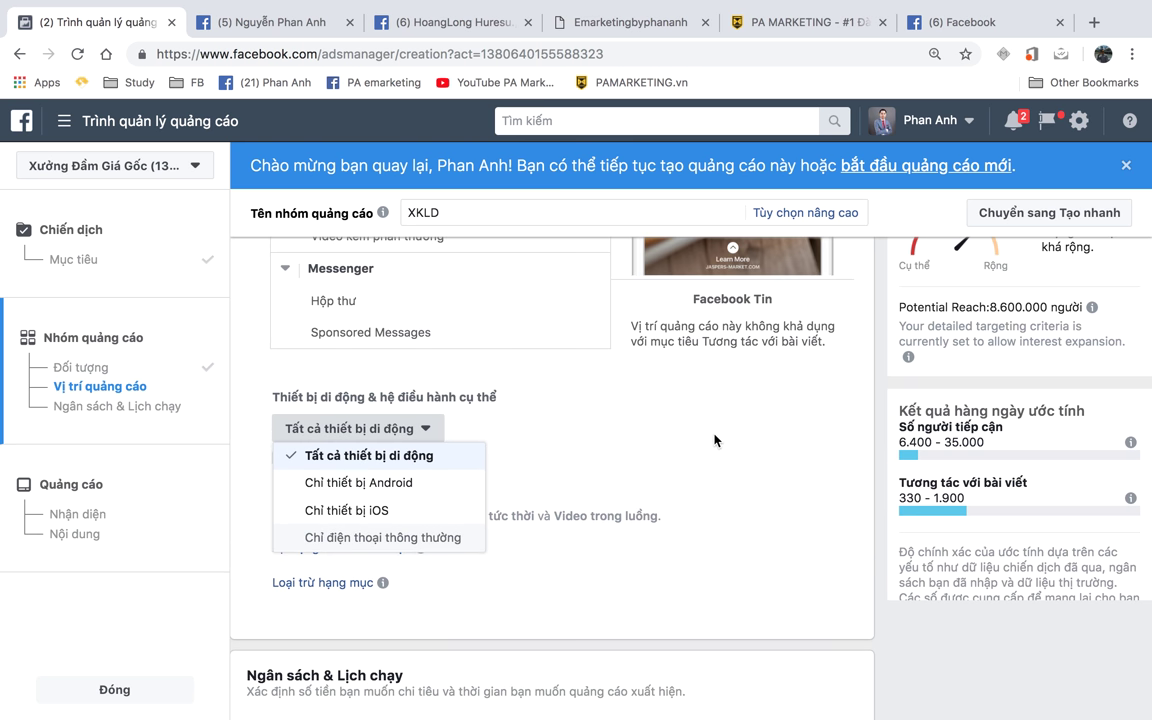
scroll(715, 440, "up", 15)
scroll(715, 440, "down", 10)
scroll(738, 429, "up", 4)
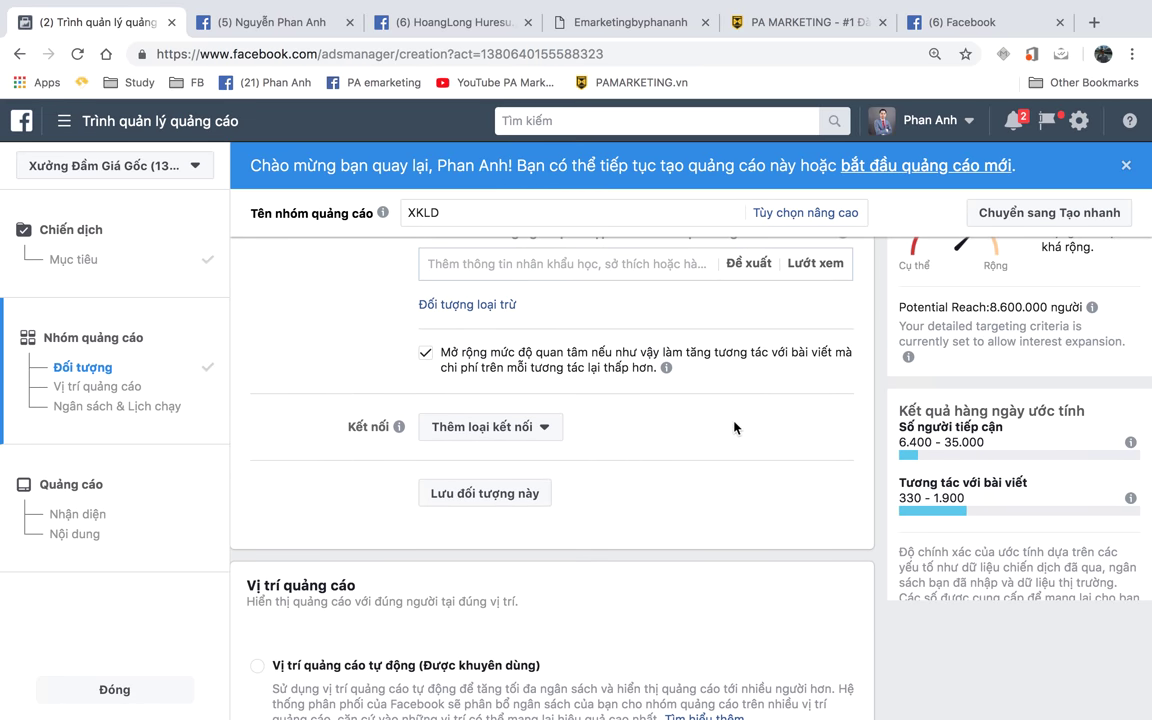
left_click(812, 265)
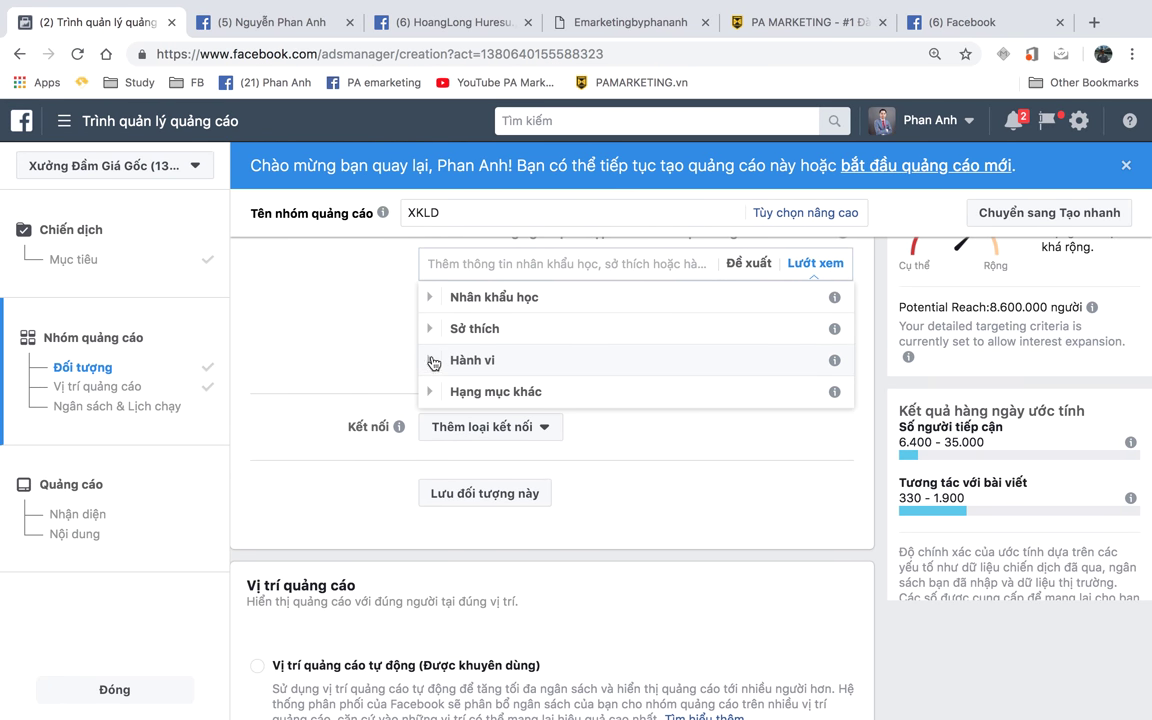
left_click(433, 363)
left_click(257, 380)
- Open the block list setting (Áp dụng danh sách chặn) under the content and publisher exclusions and look over its options
scroll(257, 383, "down", 5)
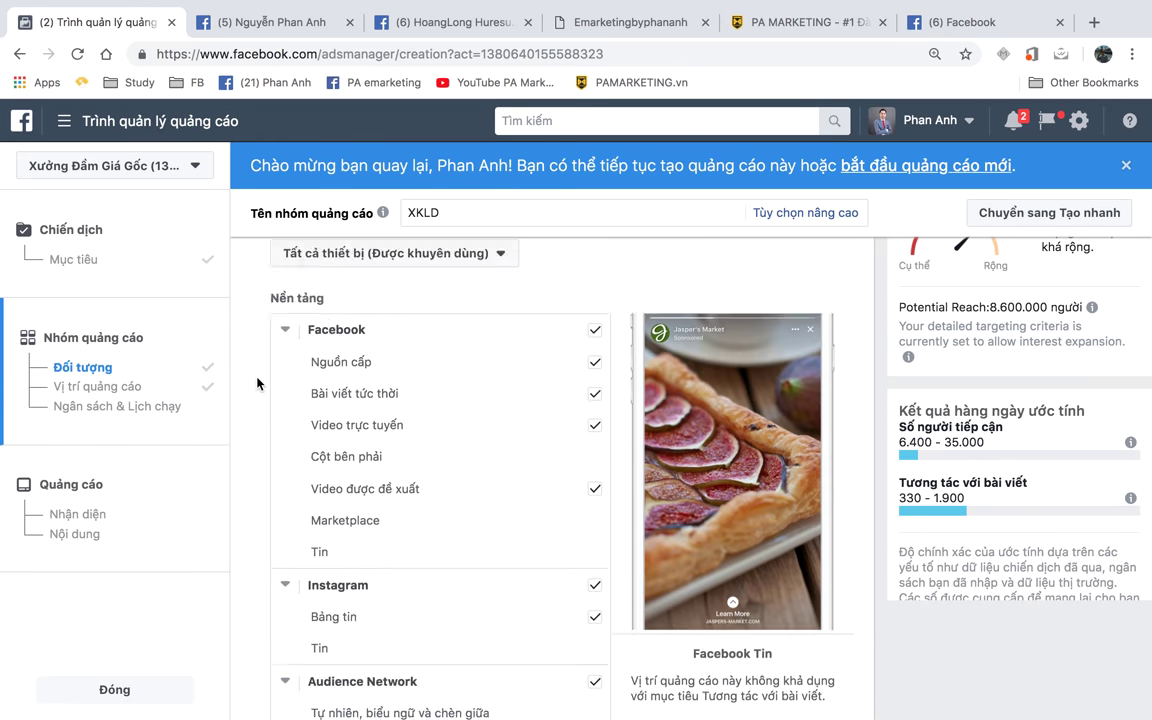
scroll(257, 383, "down", 8)
scroll(257, 383, "up", 3)
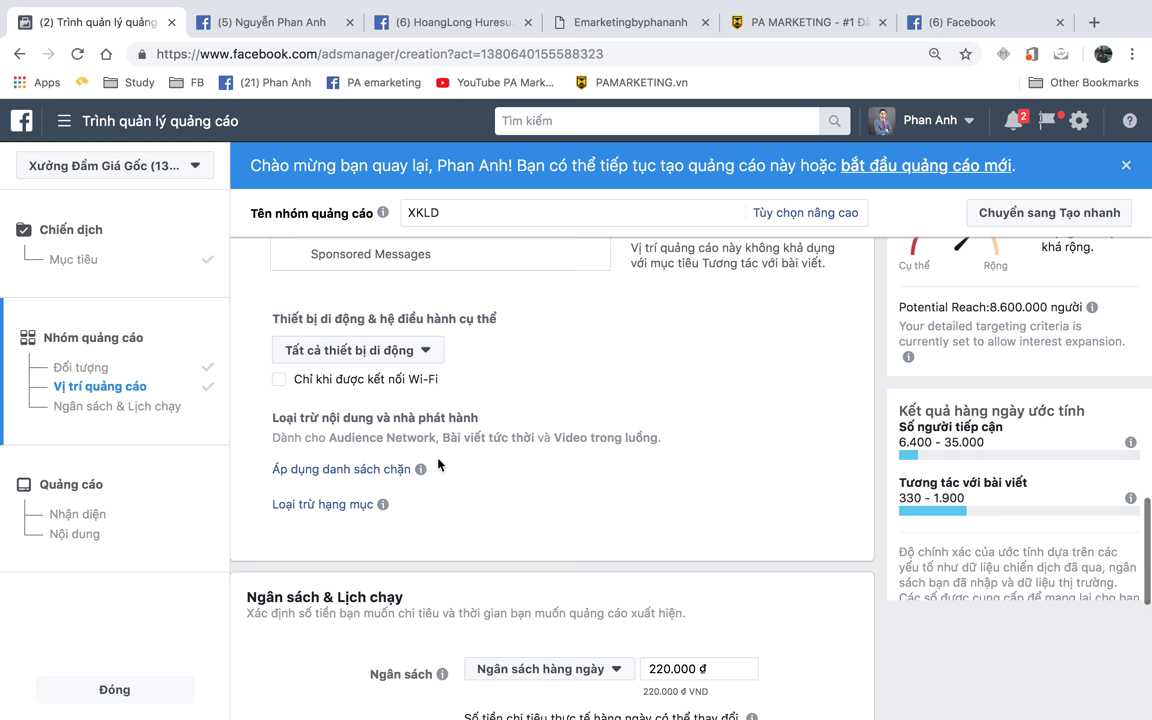
left_click(370, 469)
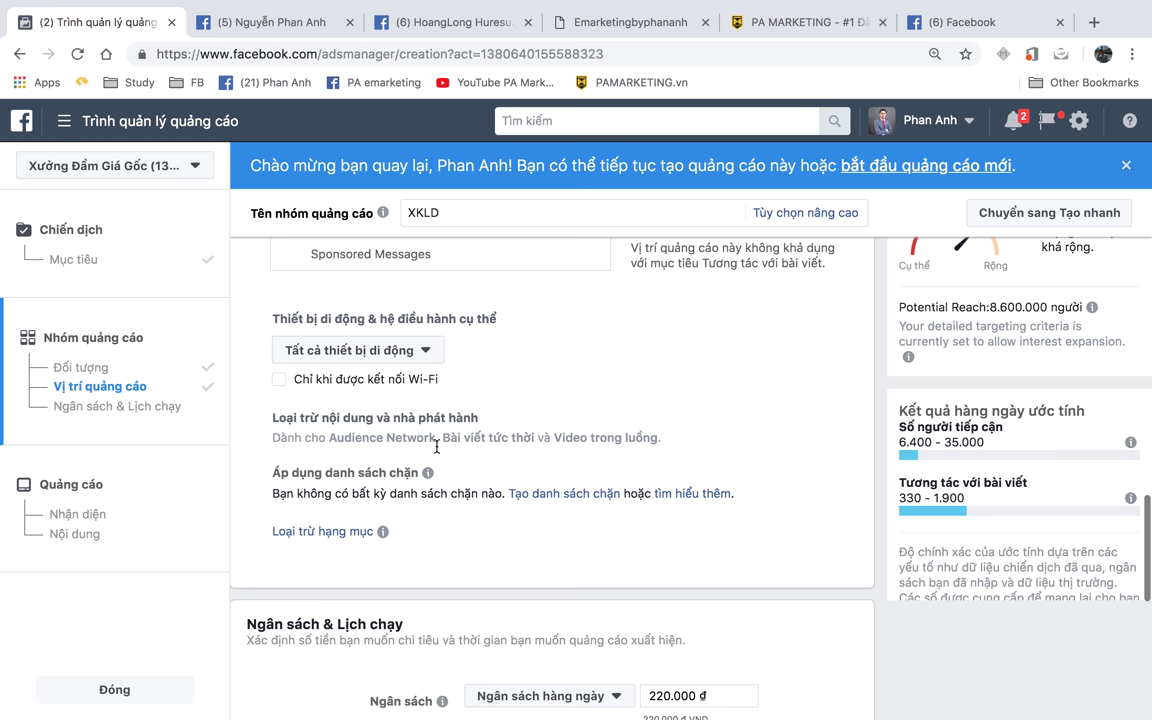
scroll(590, 464, "down", 3)
scroll(590, 464, "up", 3)
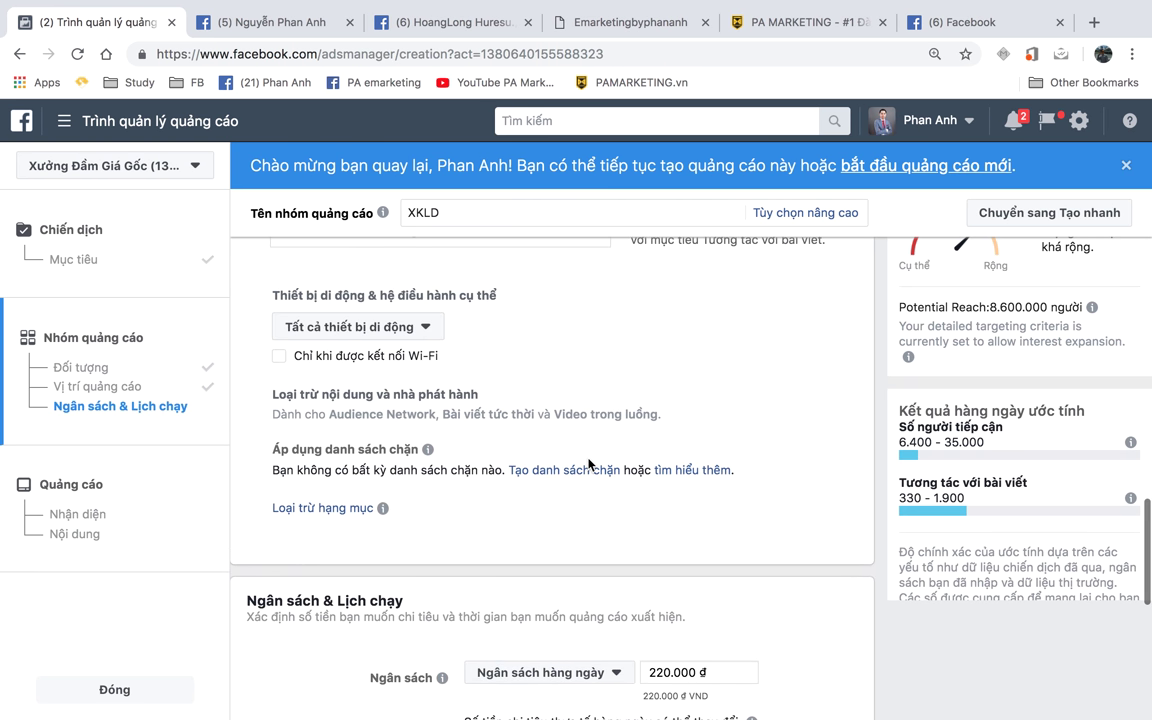
scroll(668, 455, "down", 5)
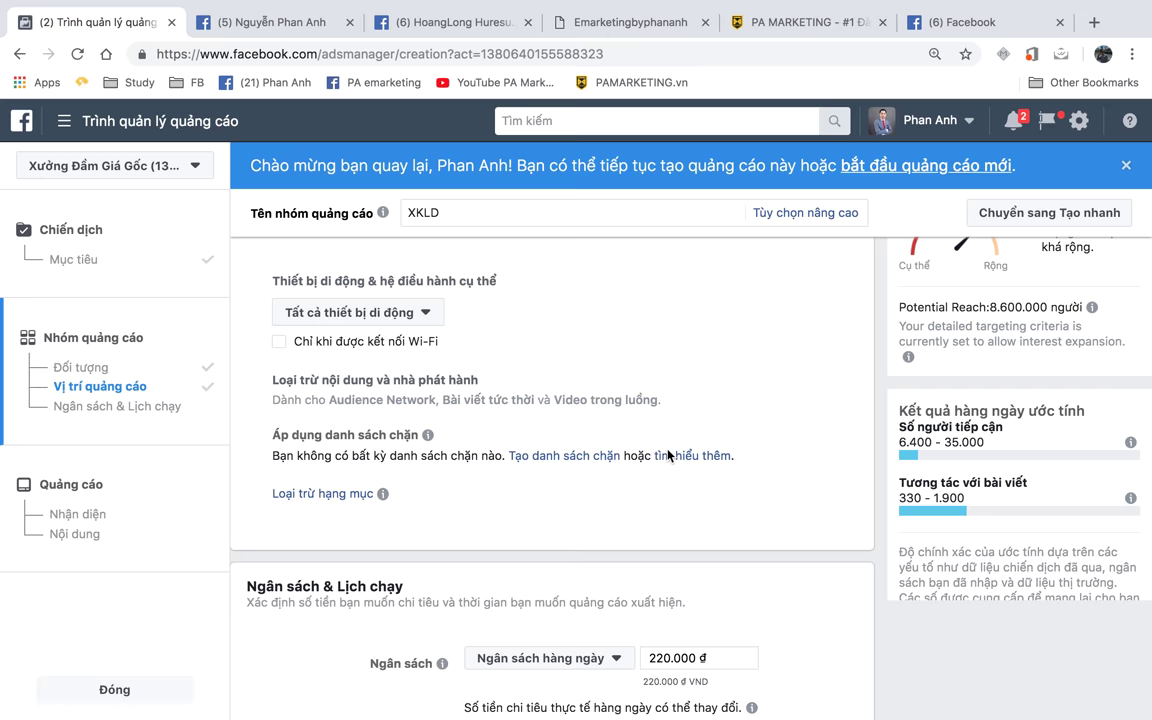
- Examine the ad set's budget types, Ngân sách hàng ngày and Ngân sách trọn đời, in the budget and schedule section
scroll(668, 450, "down", 1)
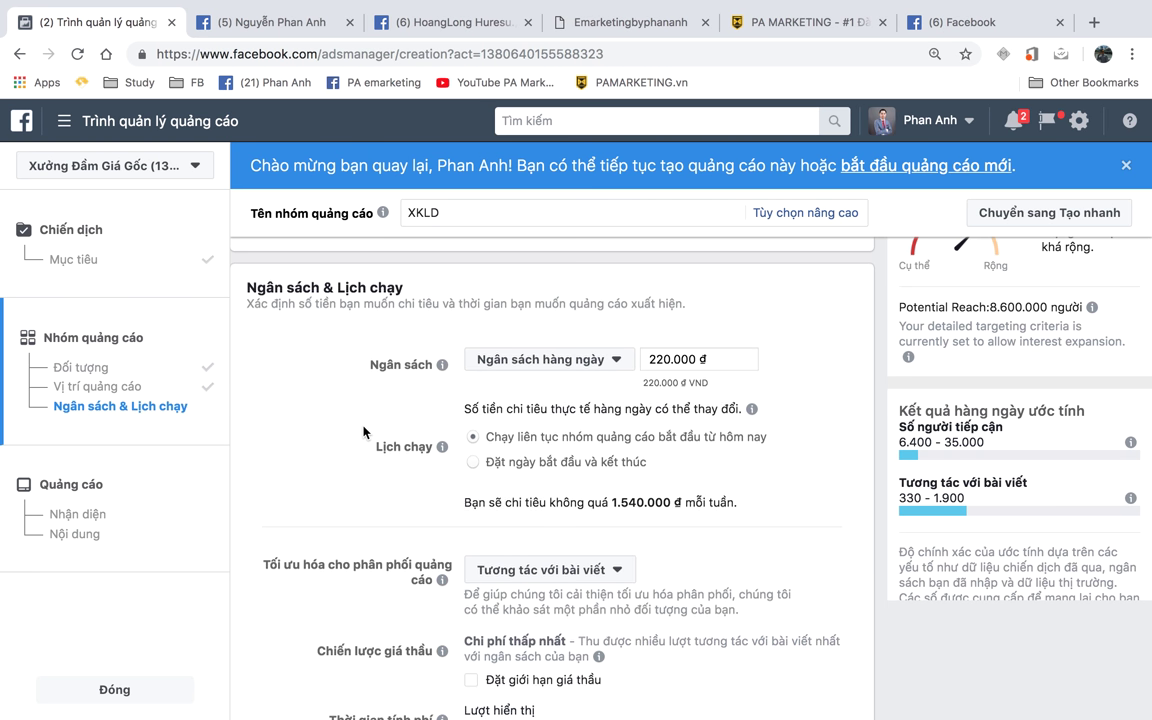
scroll(331, 392, "down", 1)
left_click(548, 352)
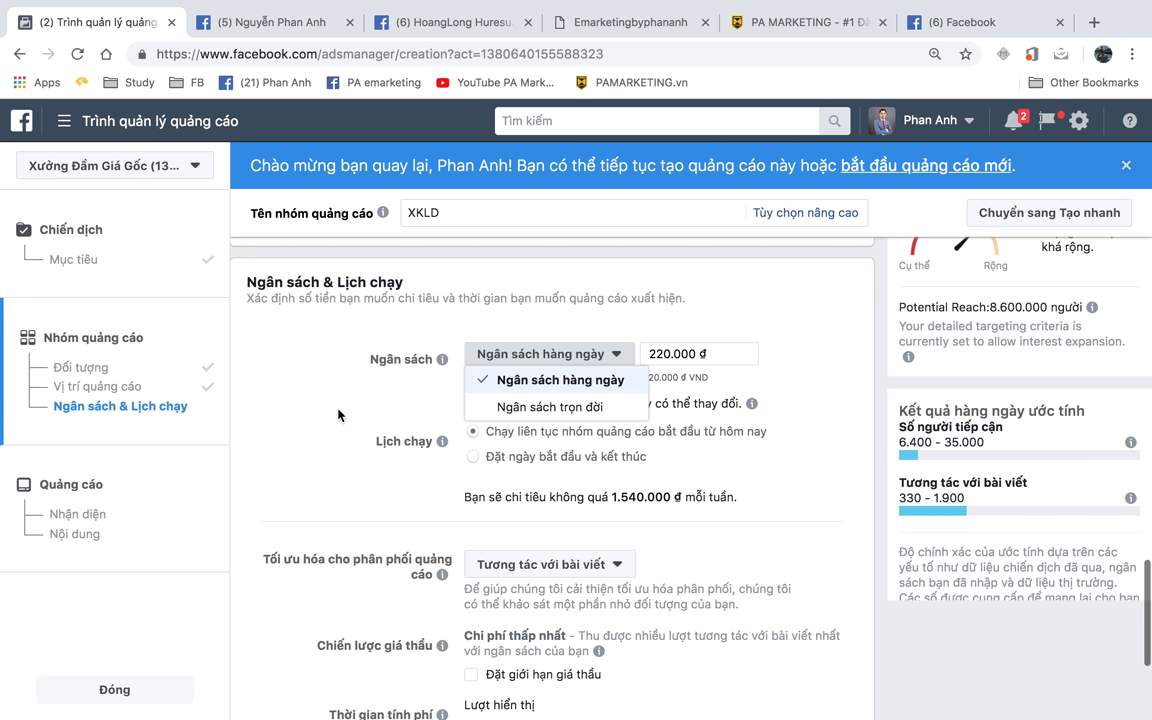
left_click(363, 414)
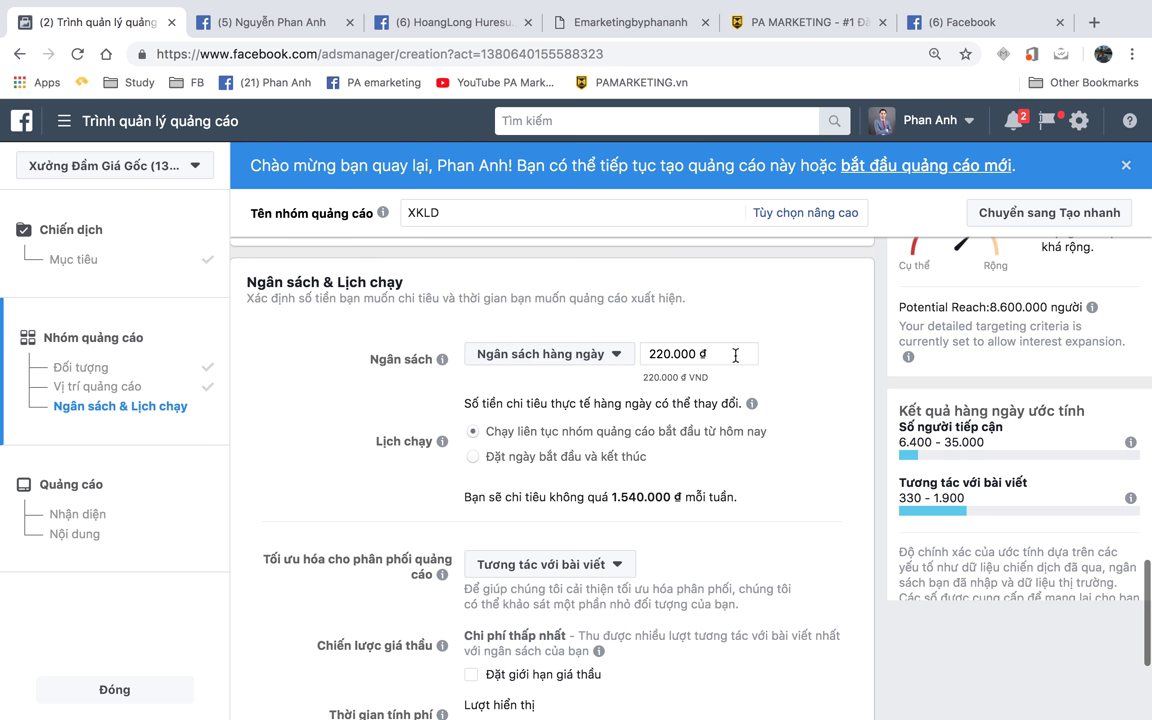
left_click(661, 357)
left_click(587, 357)
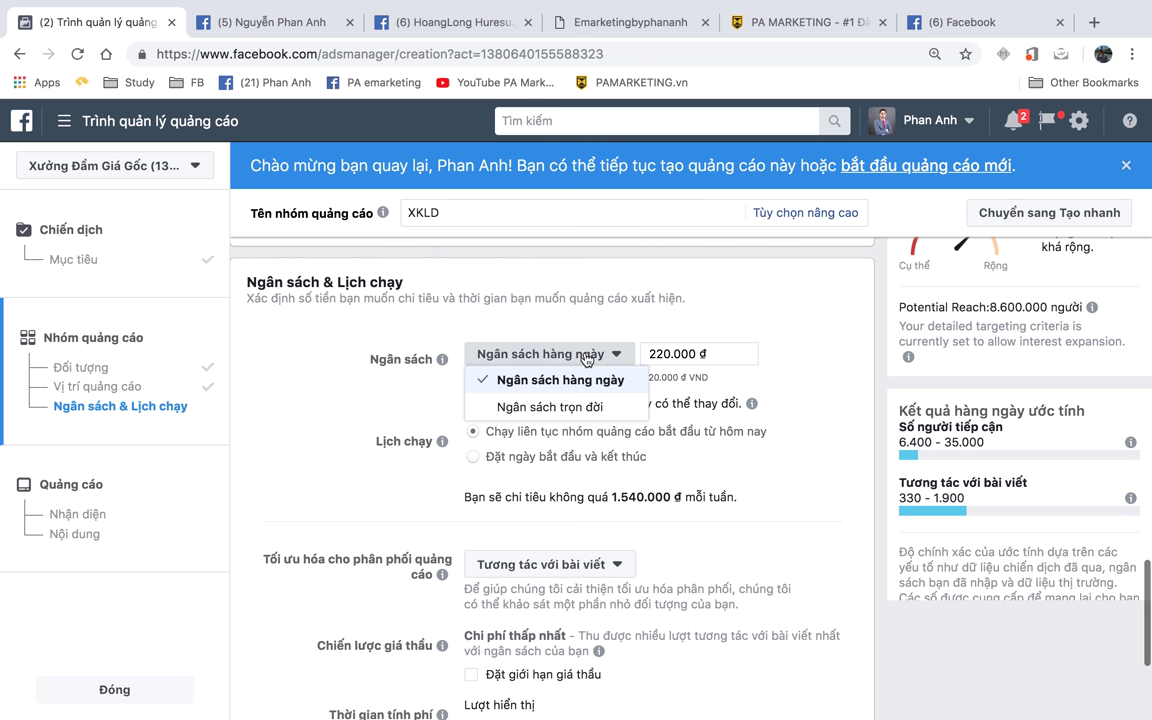
- Set the ad set's daily budget (Ngân sách hàng ngày) to 1.000.000 đ
left_click(664, 353)
key("BackSpace")
key("BackSpace")
type("10")
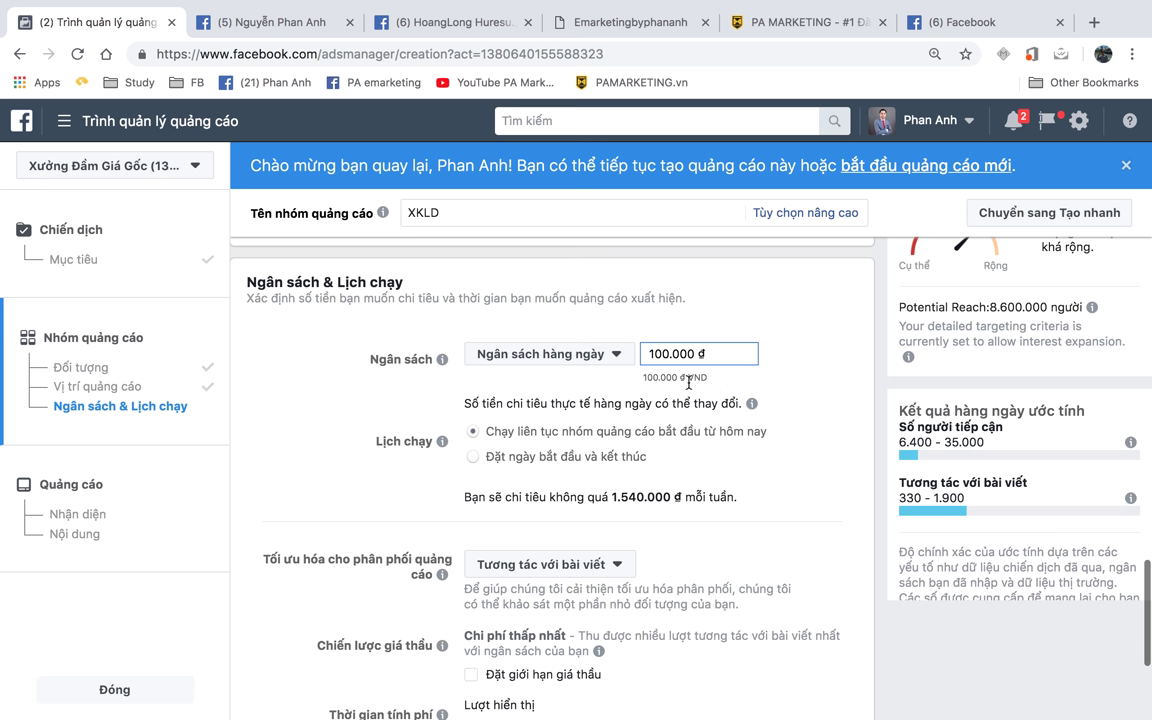
type("0")
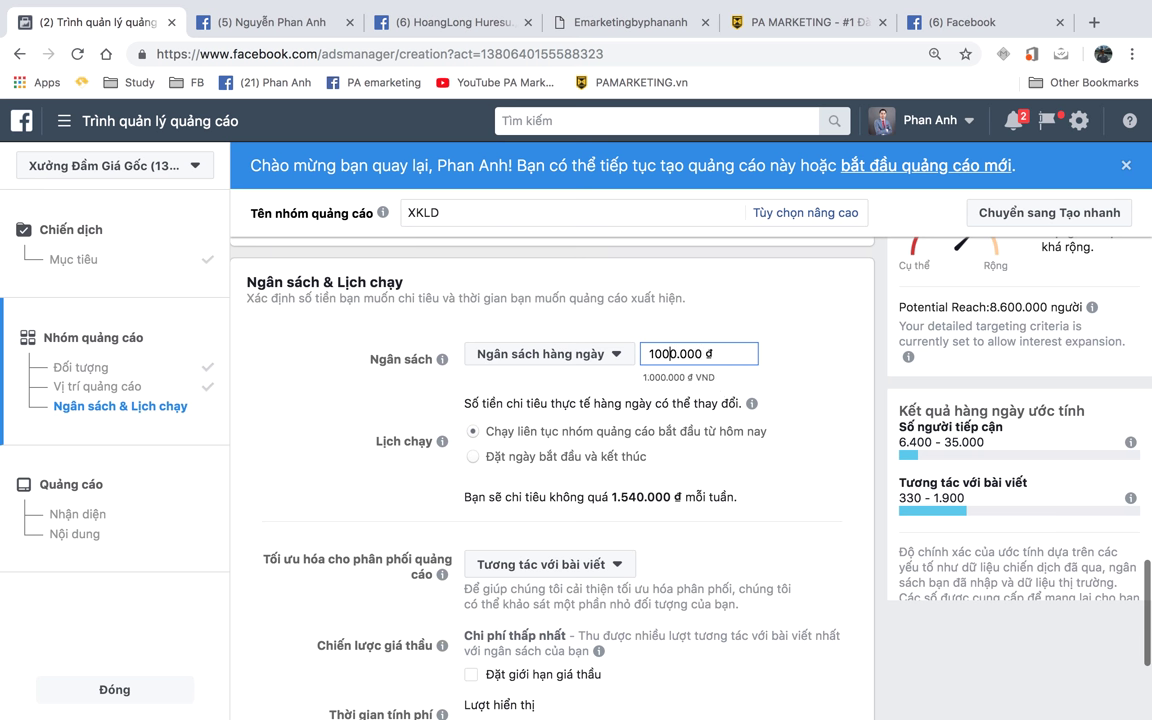
left_click(705, 341)
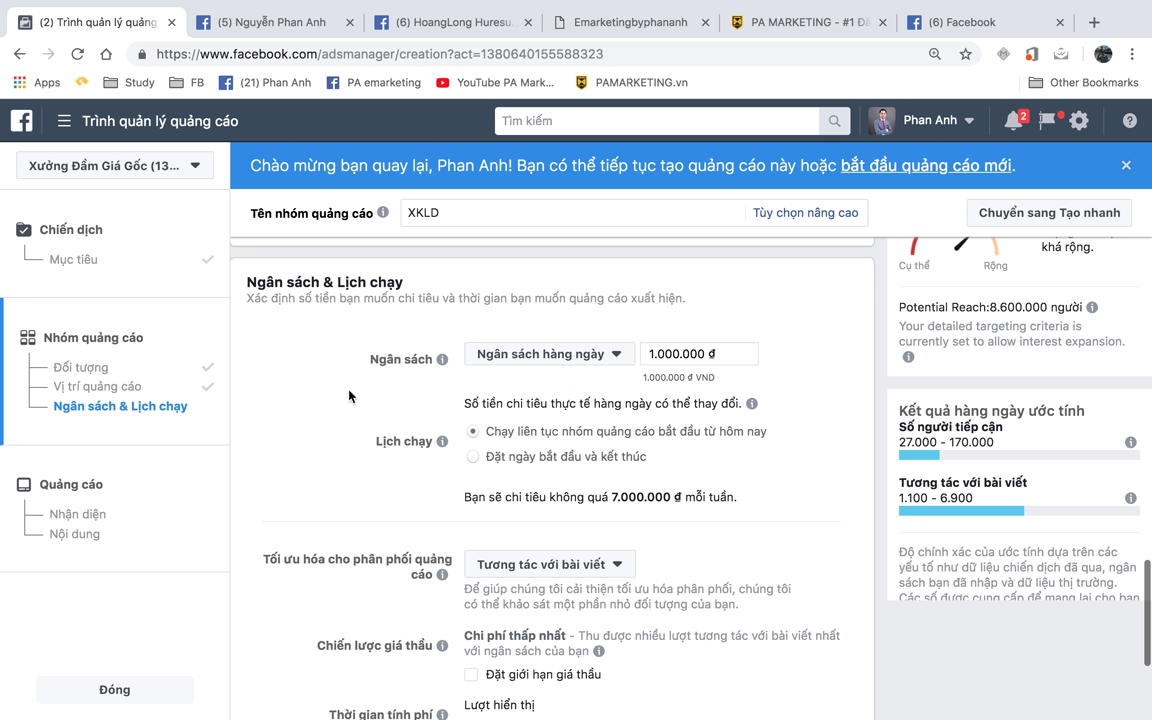
- Examine the estimated daily results for people reached and post engagement alongside the budget and schedule settings
left_click_drag(906, 410, 1084, 418)
left_click(912, 408)
scroll(866, 427, "up", 2)
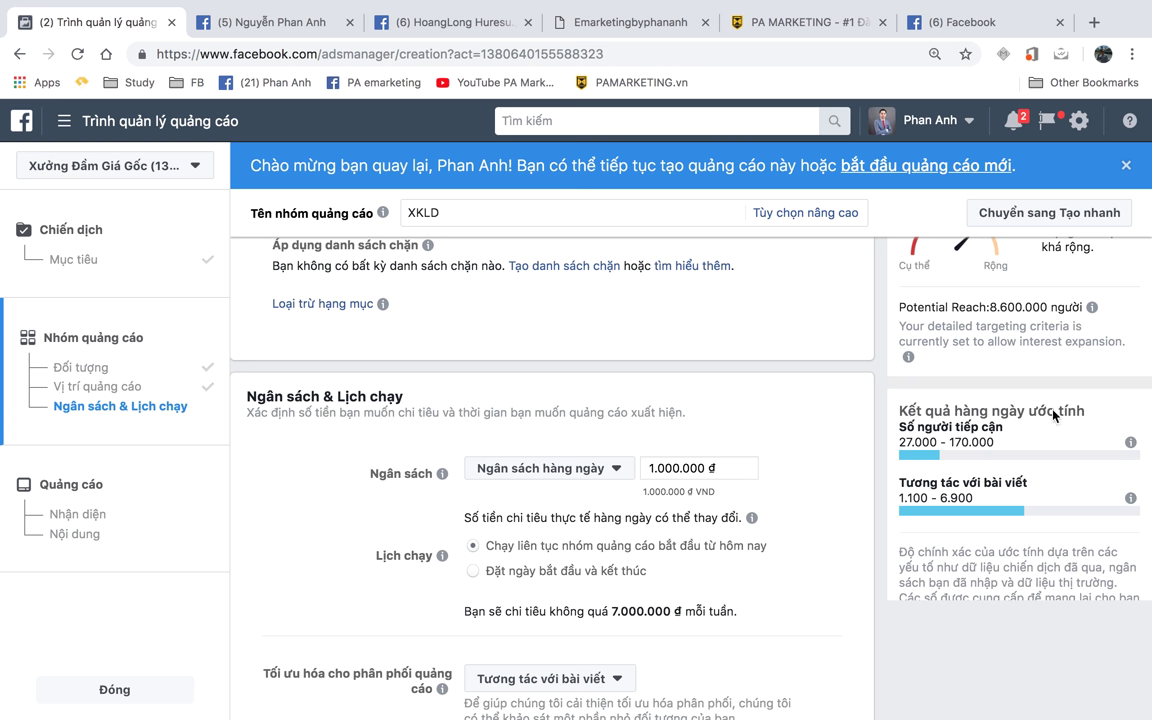
scroll(1053, 415, "down", 2)
scroll(866, 415, "down", 3)
scroll(866, 415, "up", 2)
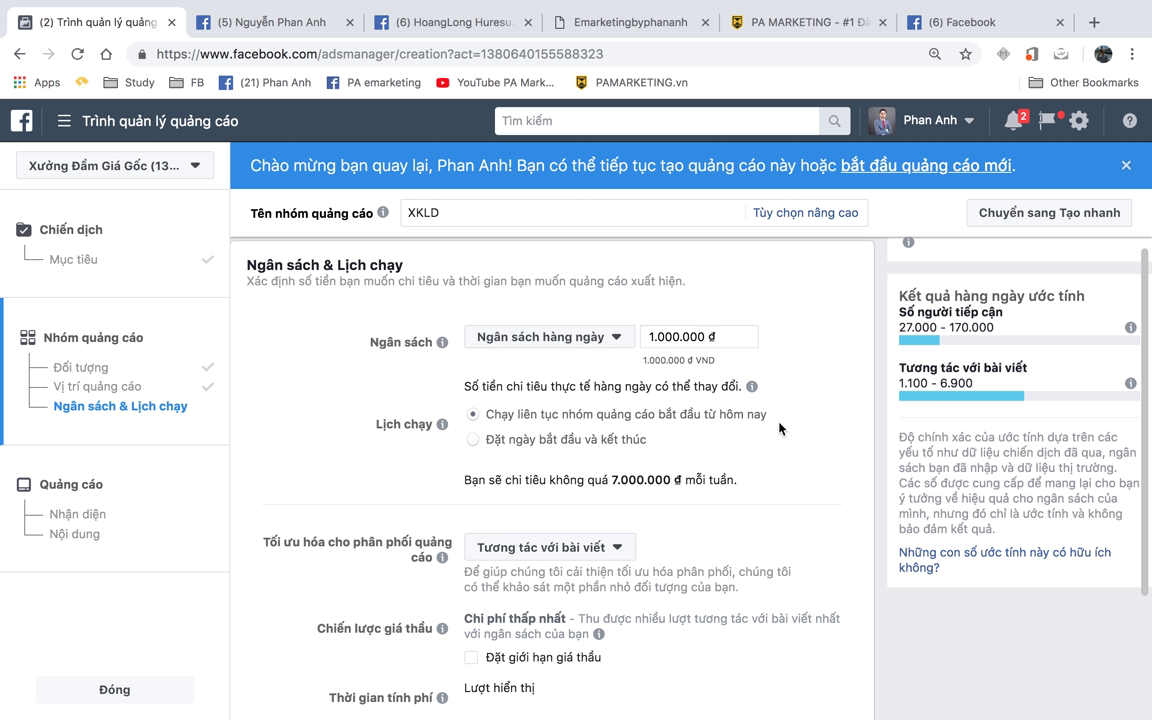
- Compare the two schedule modes and set the ad set to run with start and end dates (Đặt ngày bắt đầu và kết thúc)
scroll(560, 420, "down", 1)
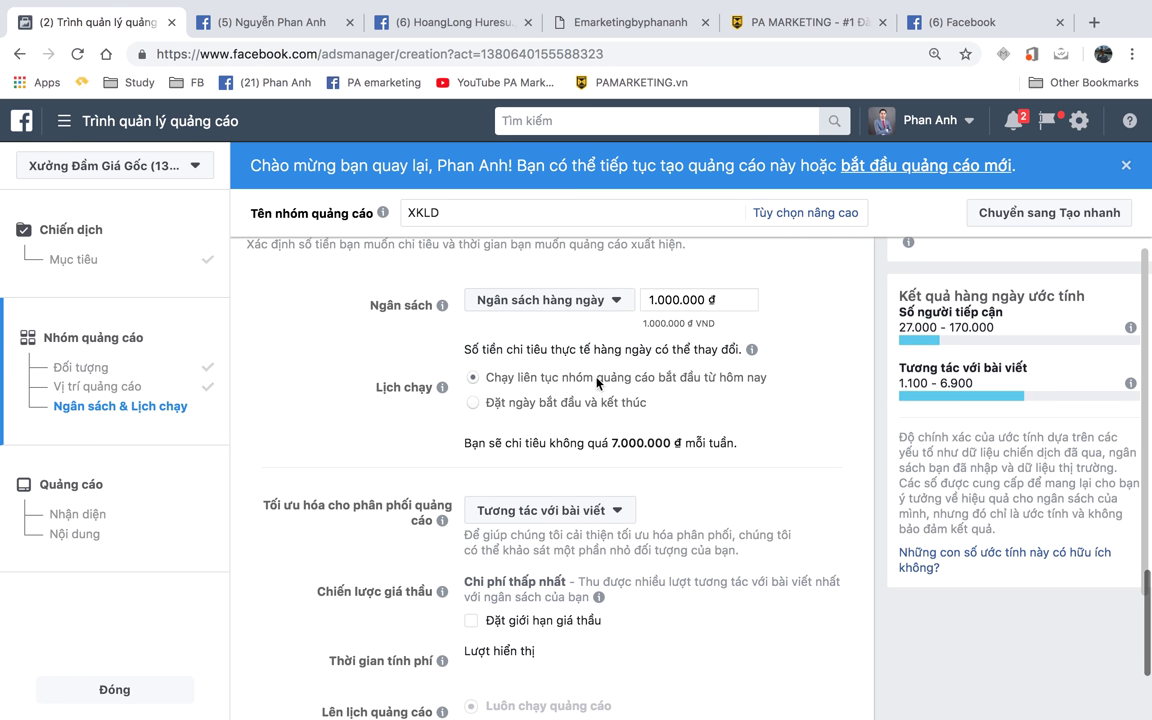
left_click(548, 404)
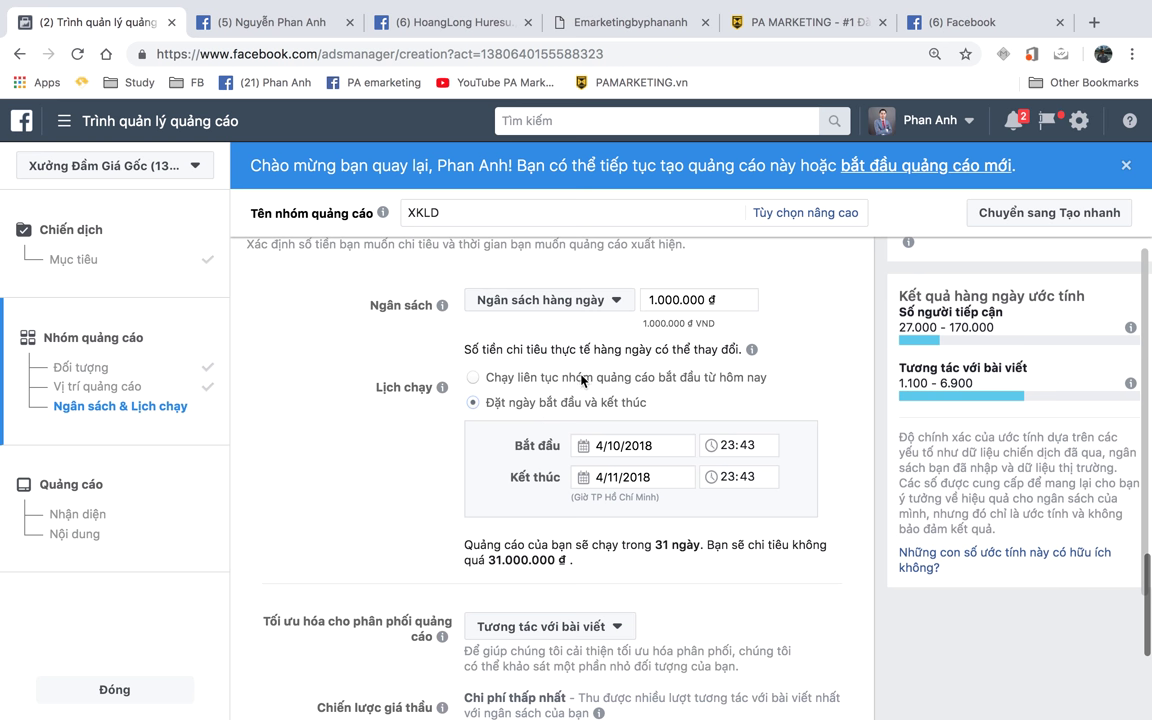
left_click(582, 378)
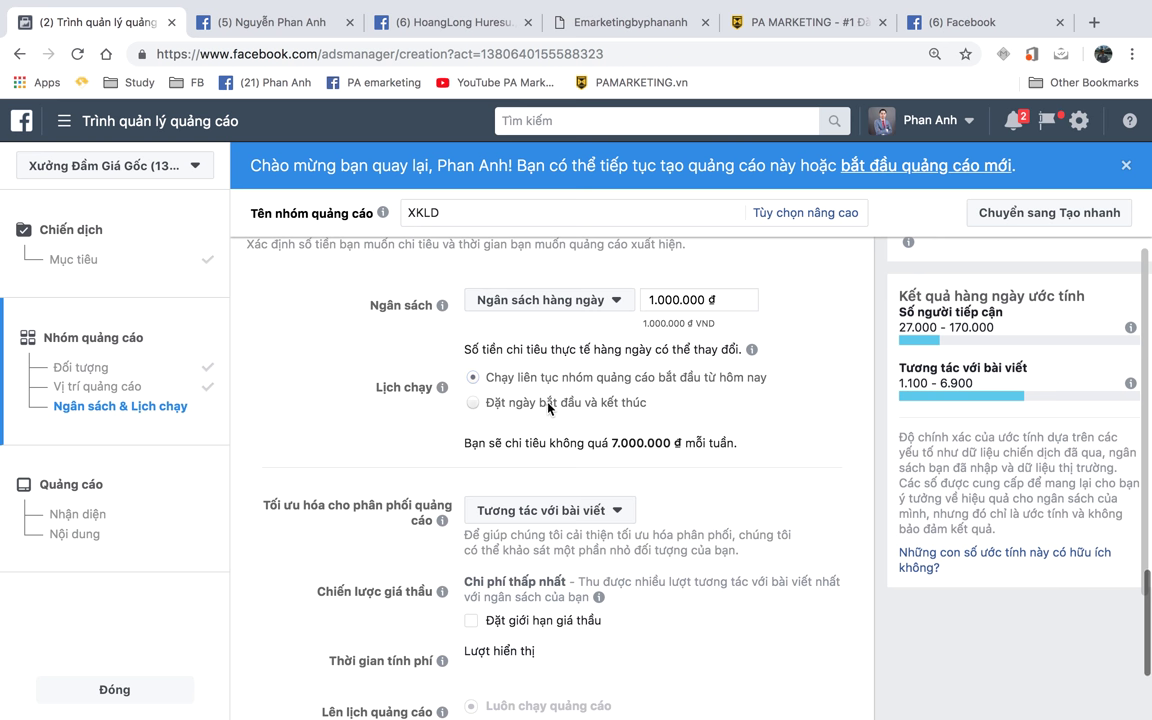
left_click(552, 404)
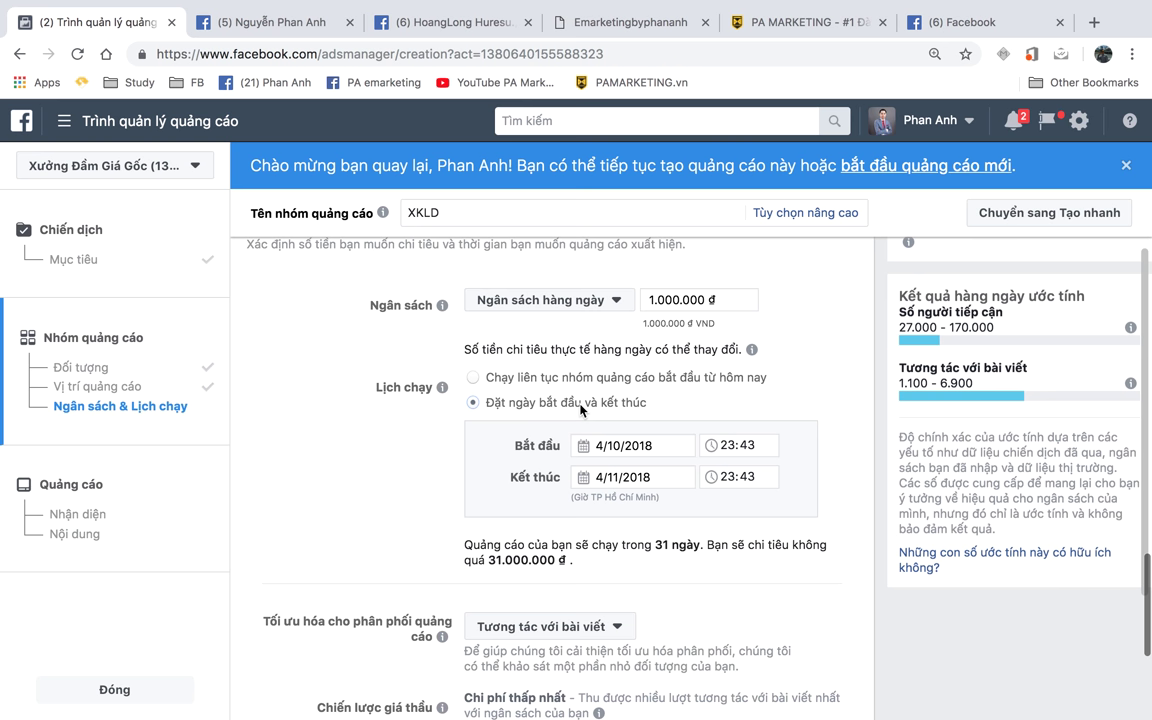
scroll(580, 408, "down", 1)
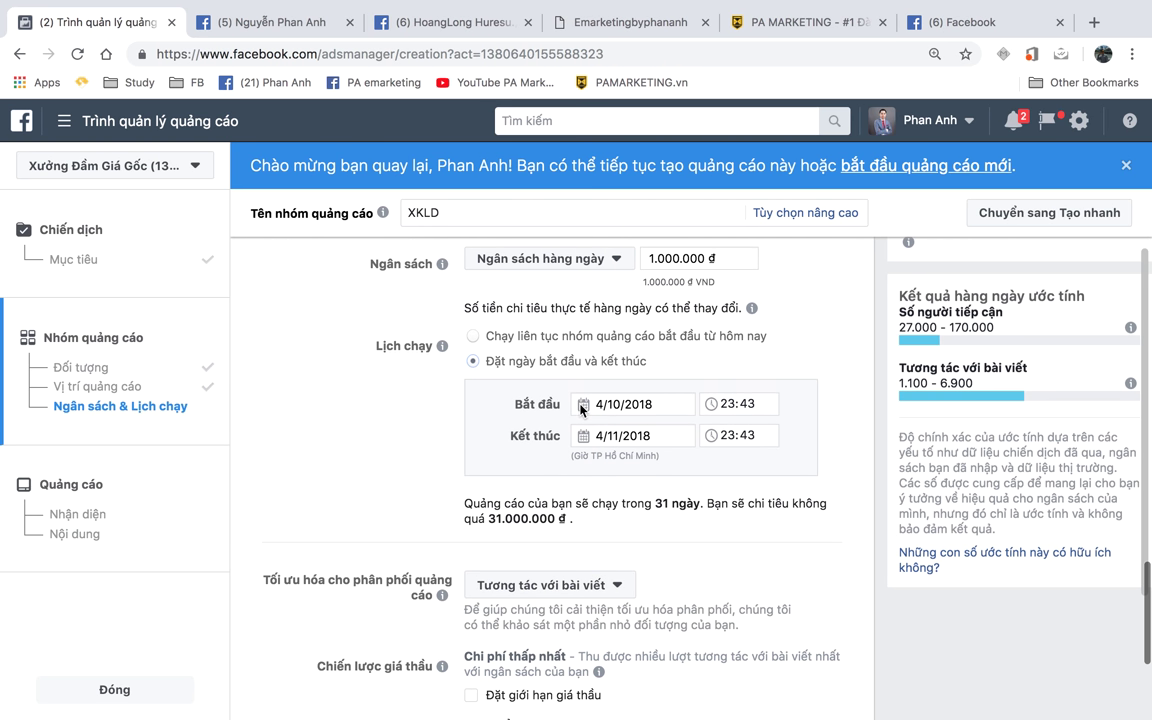
scroll(441, 444, "down", 1)
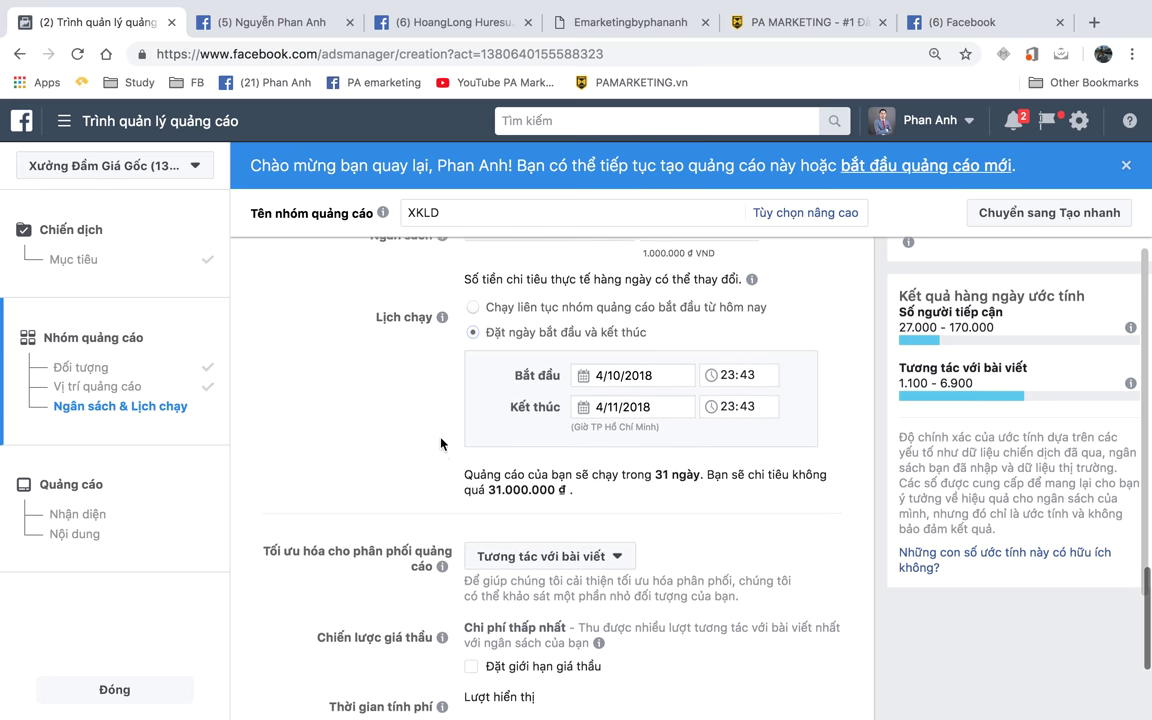
scroll(441, 444, "down", 1)
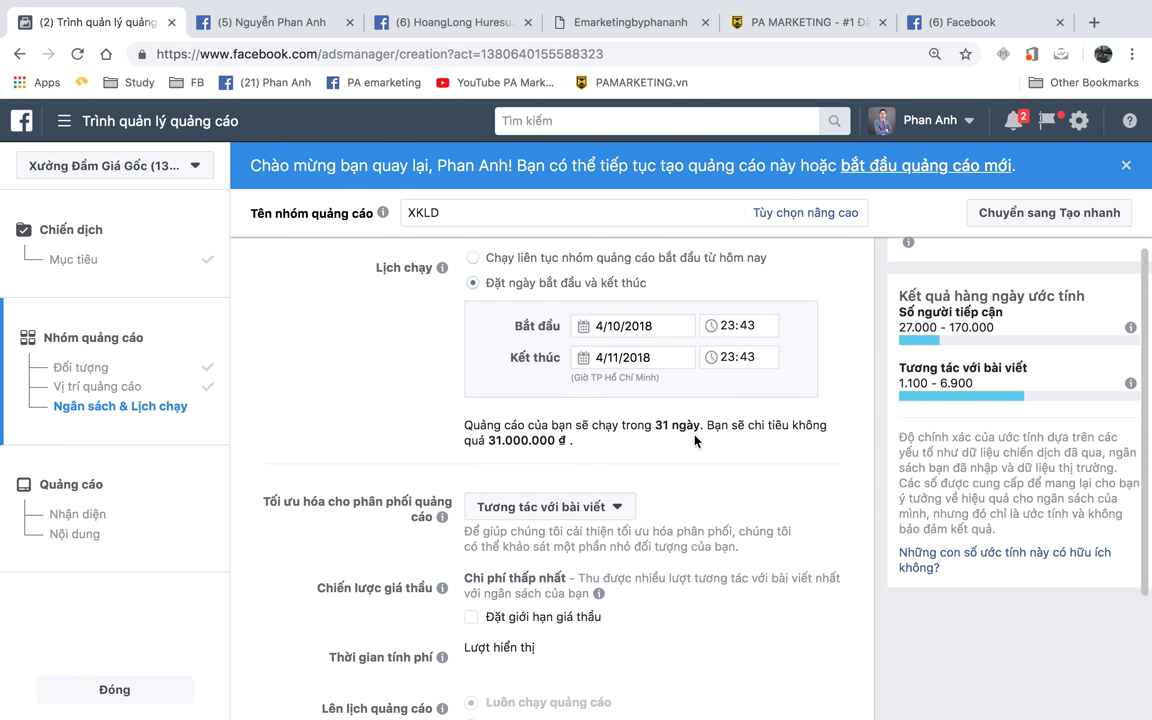
- Examine the ad delivery optimization setting (Tối ưu hóa cho phân phối quảng cáo) and read its explanation
scroll(695, 441, "down", 1)
scroll(695, 441, "down", 2)
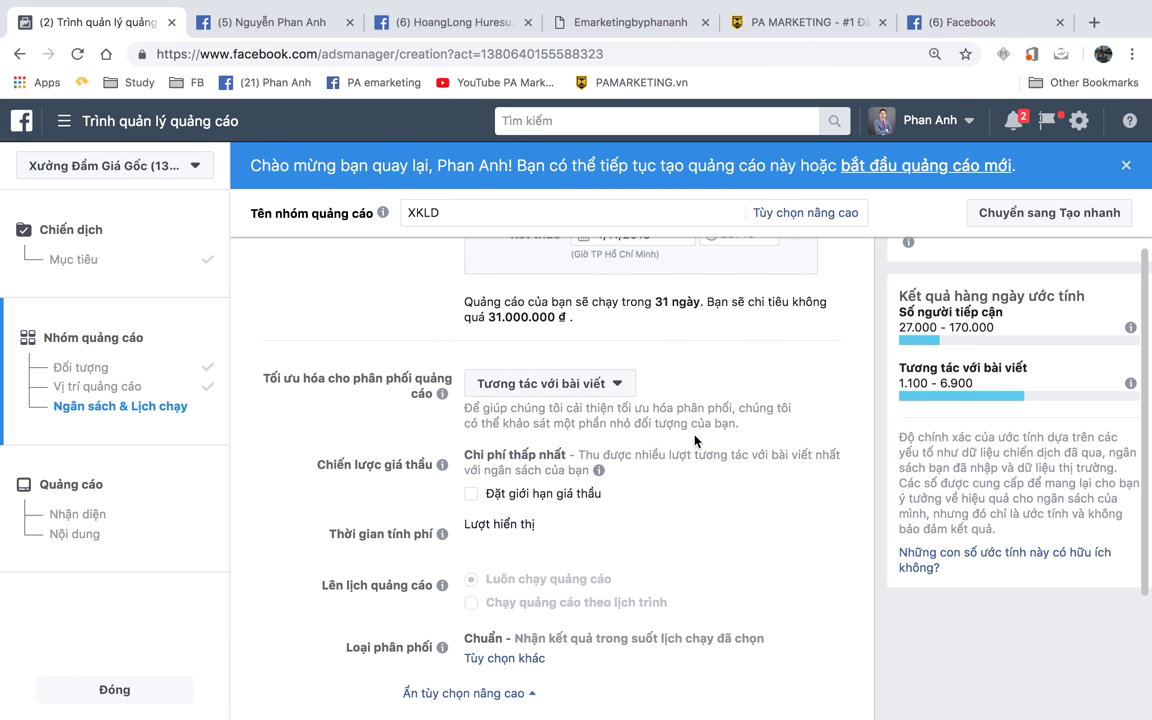
left_click_drag(262, 385, 303, 384)
left_click(301, 384)
left_click_drag(266, 385, 448, 390)
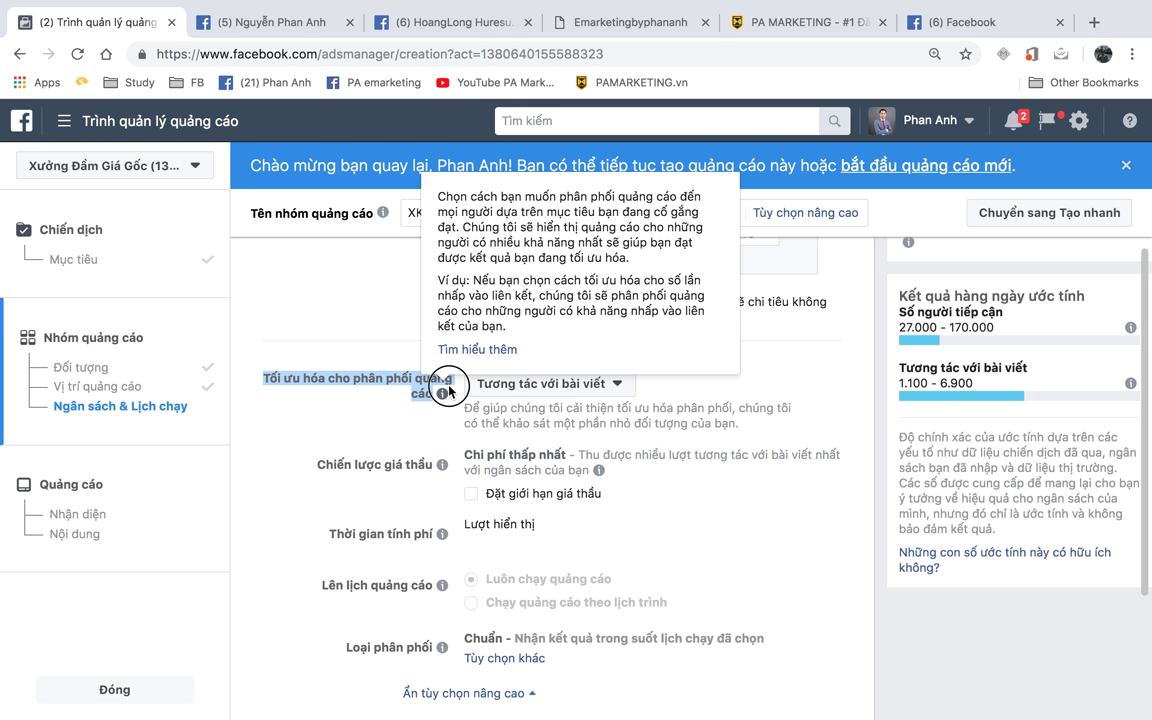
- Check the campaign objectives, including the Tìm kiếm khách hàng tiềm năng description, and return to the ad set's budget and schedule section
left_click(80, 257)
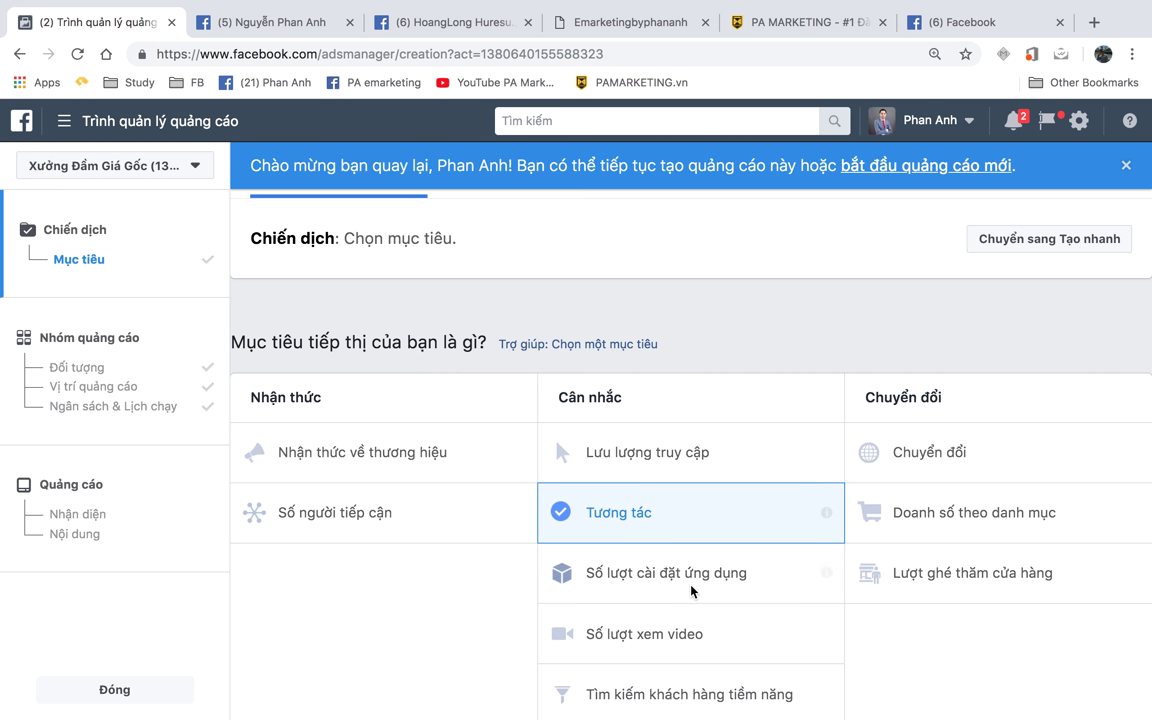
scroll(641, 614, "down", 2)
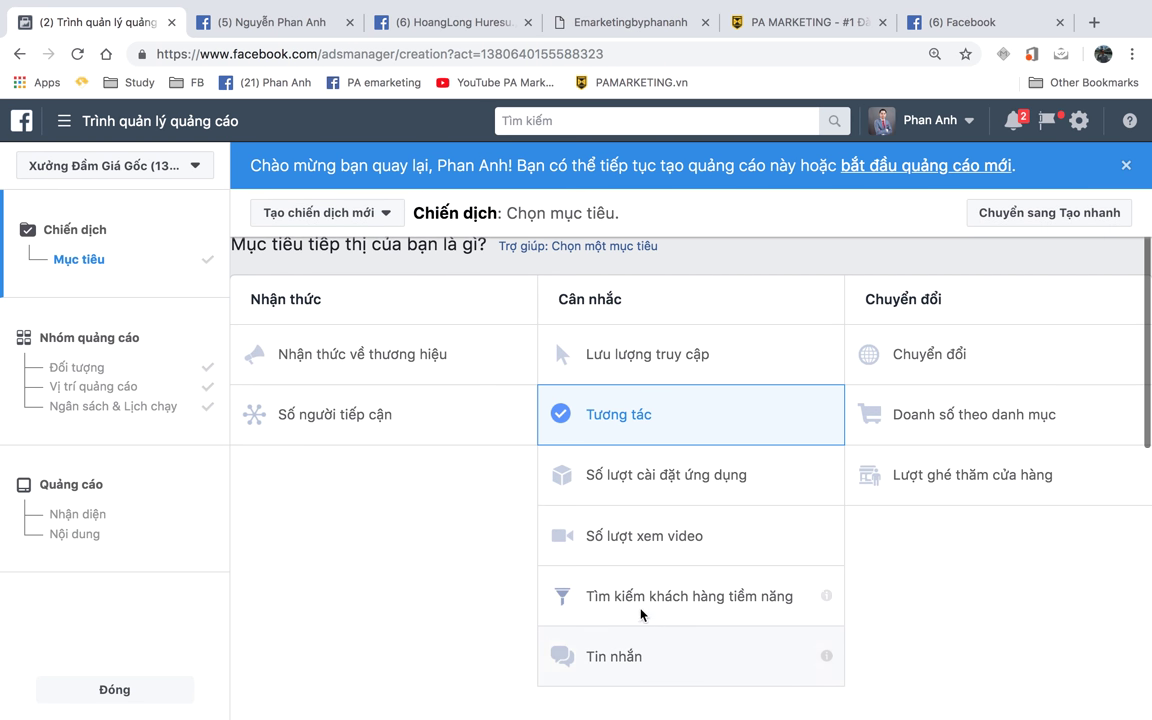
mouse_move(826, 596)
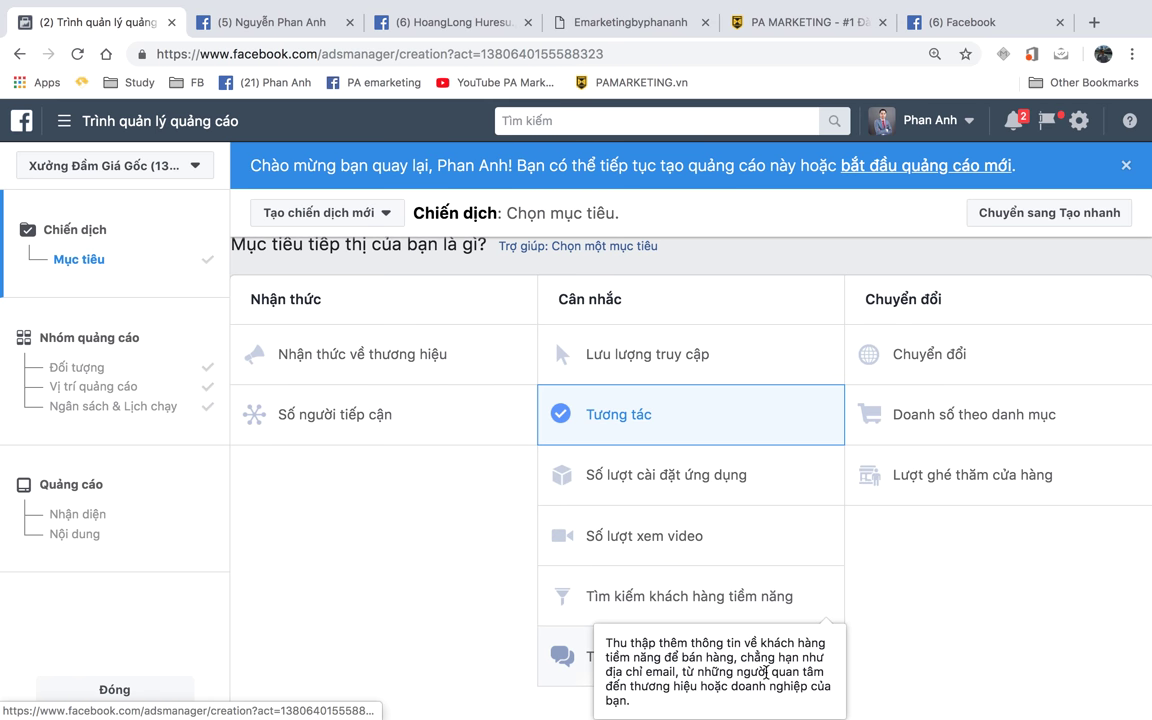
left_click(113, 408)
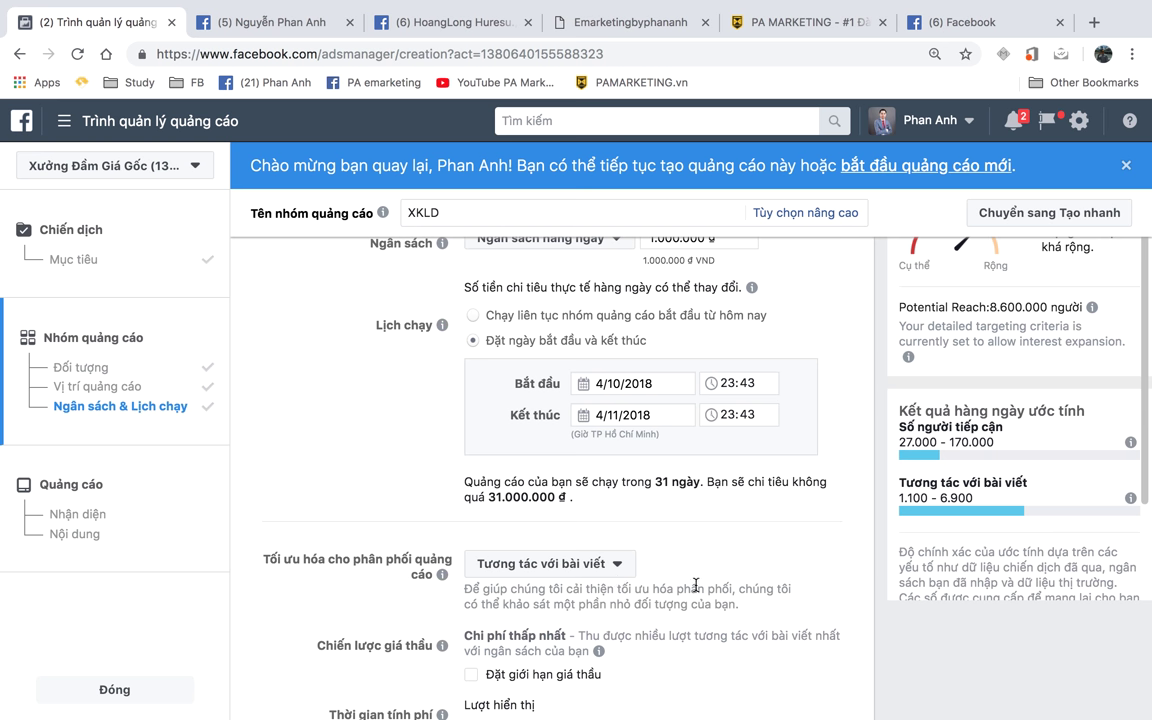
scroll(694, 585, "down", 2)
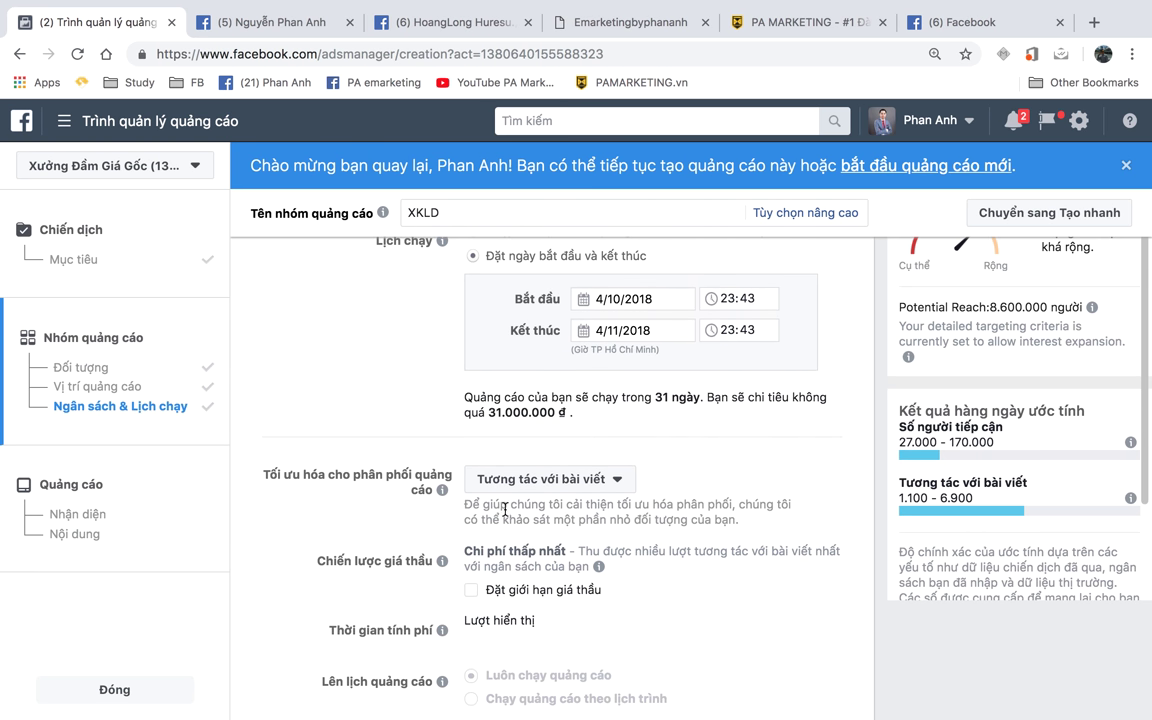
- Compare the delivery optimization options Số lần hiển thị, Tương tác với bài viết and Số người tiếp cận khác nhau hàng ngày
left_click(548, 480)
scroll(719, 465, "down", 3)
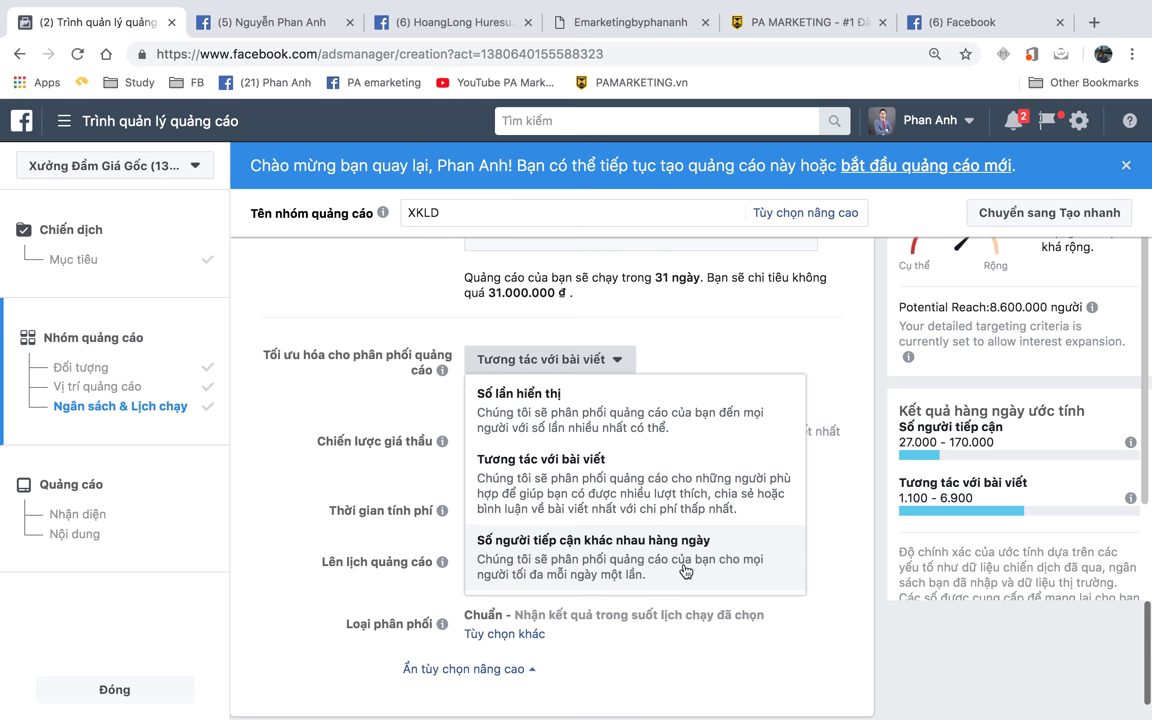
left_click(243, 351)
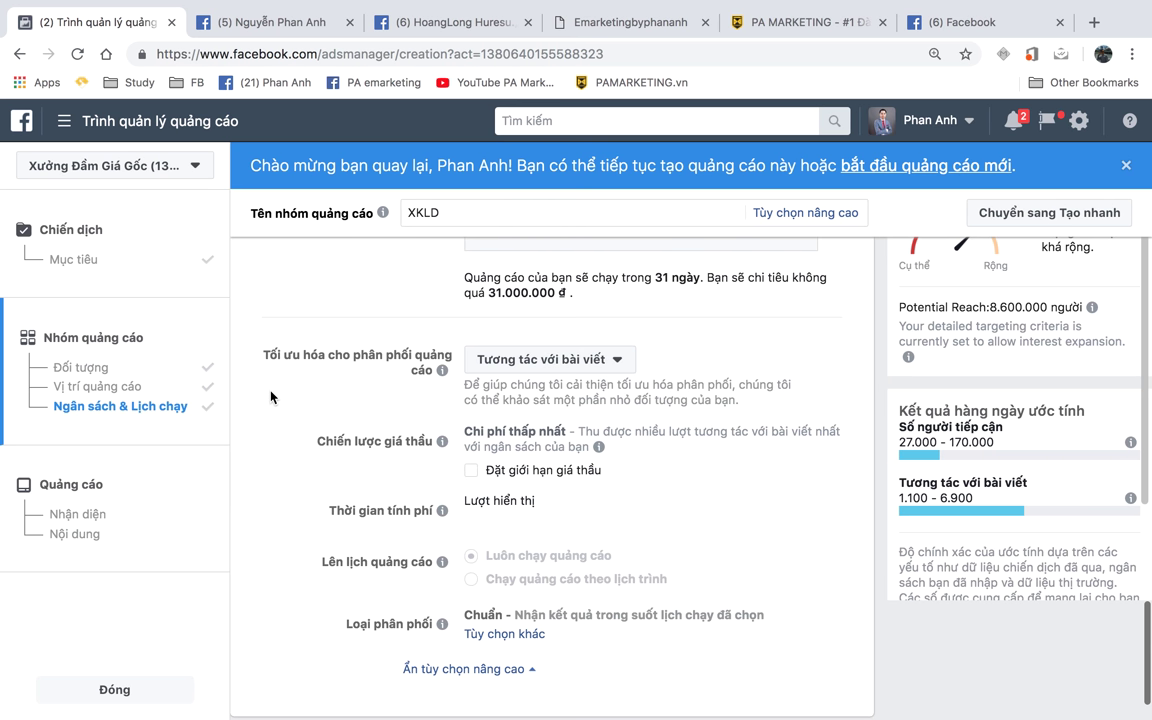
left_click(546, 360)
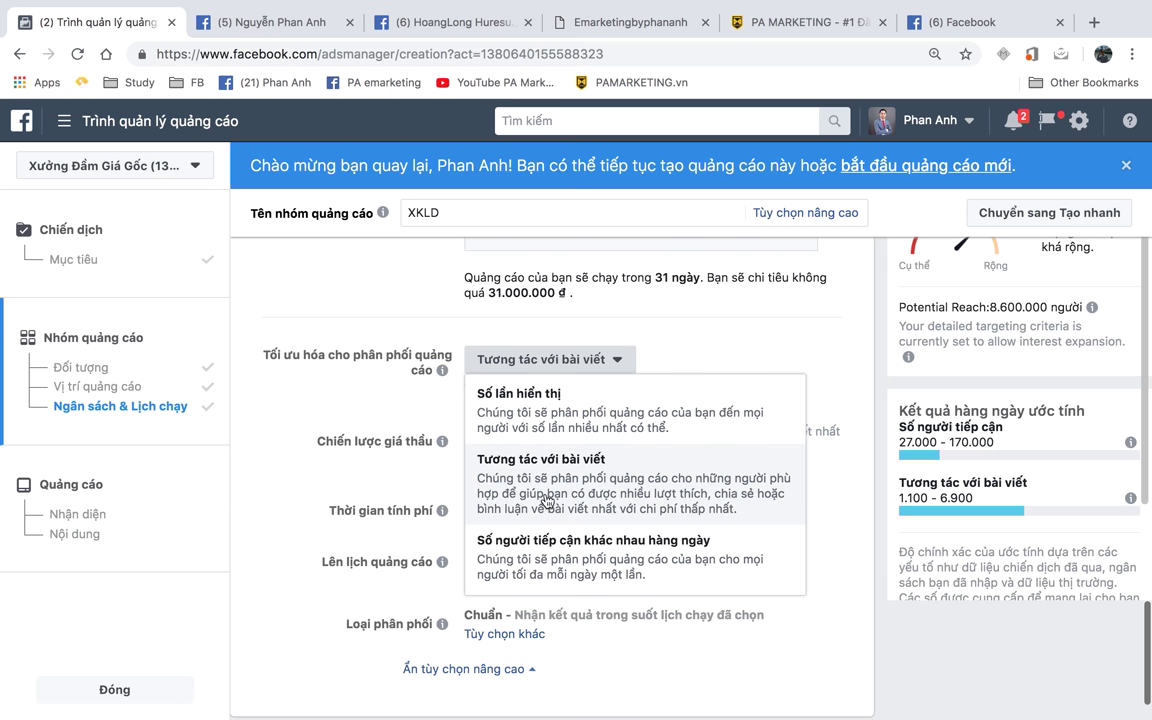
left_click(370, 415)
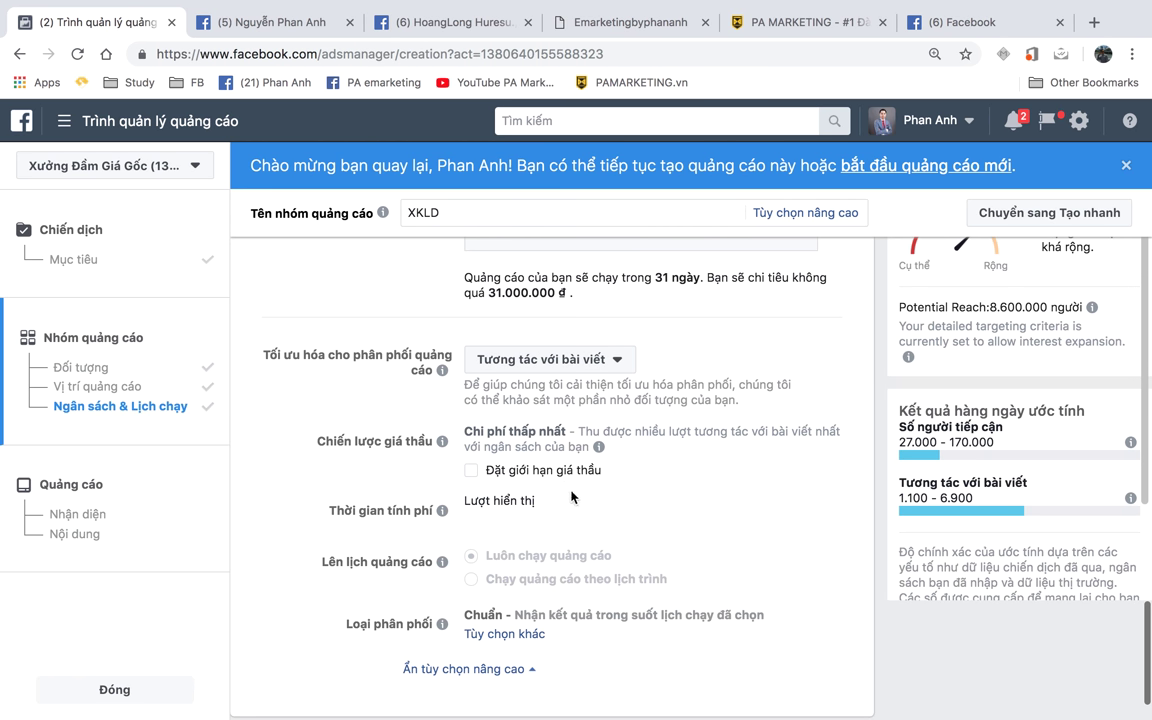
- Enable the bid cap (Đặt giới hạn giá thầu) and set it to 10.000 đ per post engagement
scroll(572, 497, "down", 1)
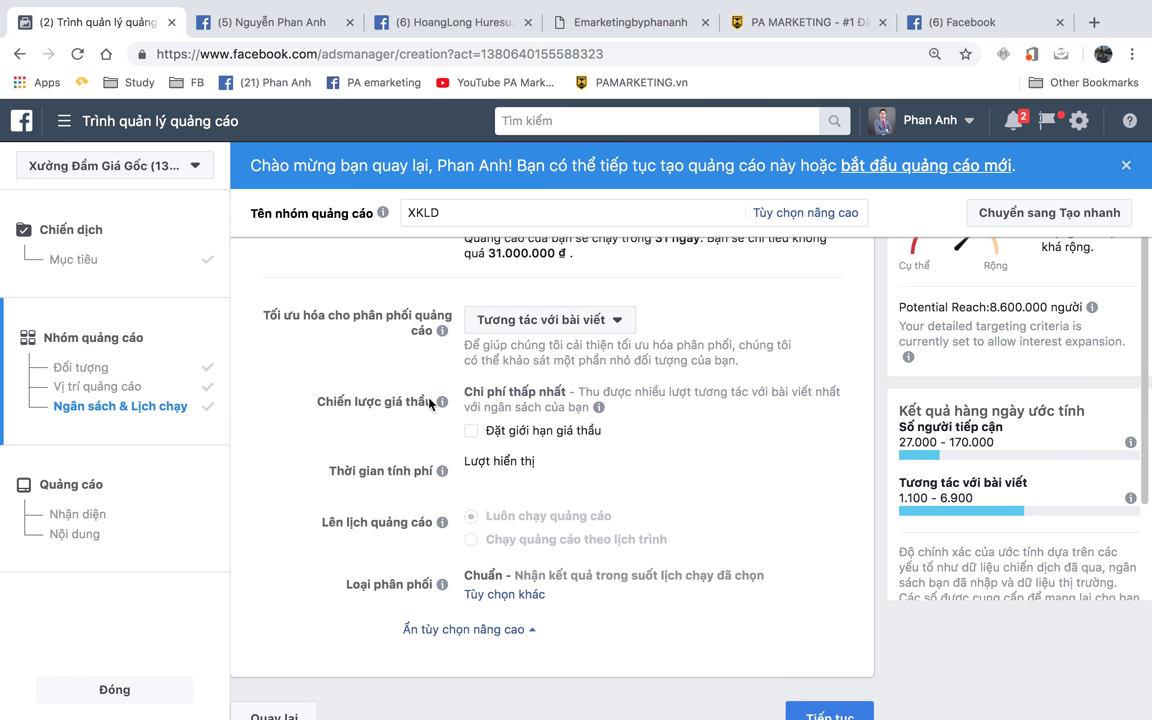
left_click(471, 431)
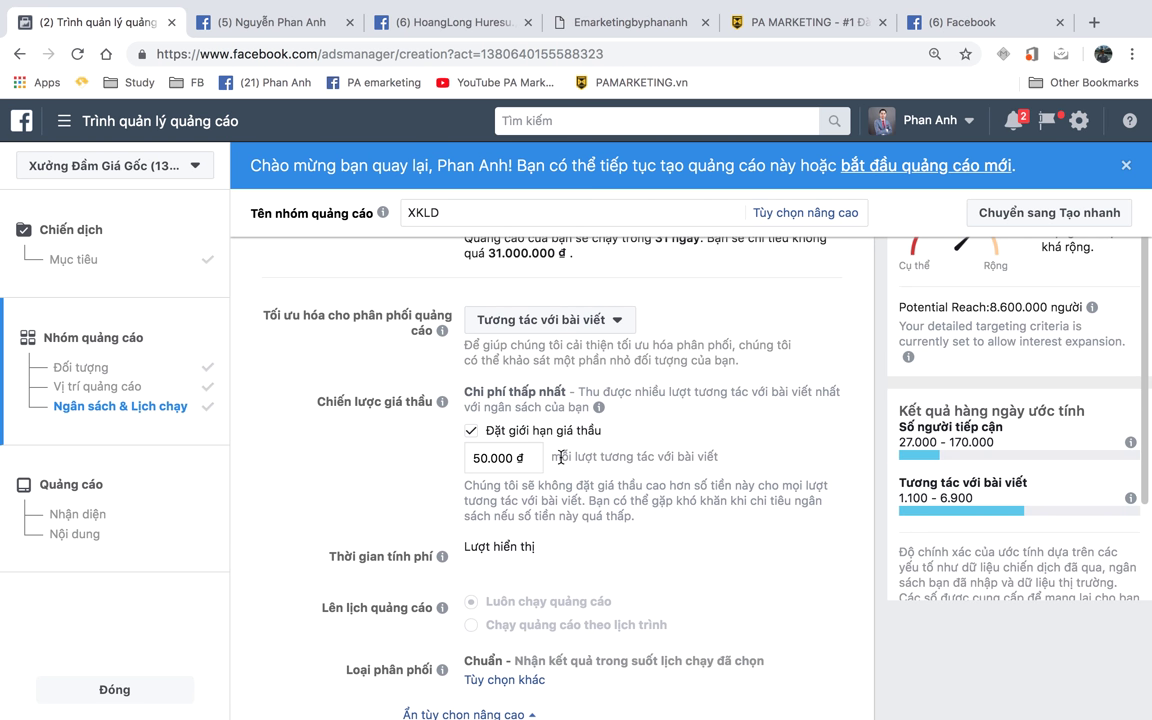
left_click(485, 458)
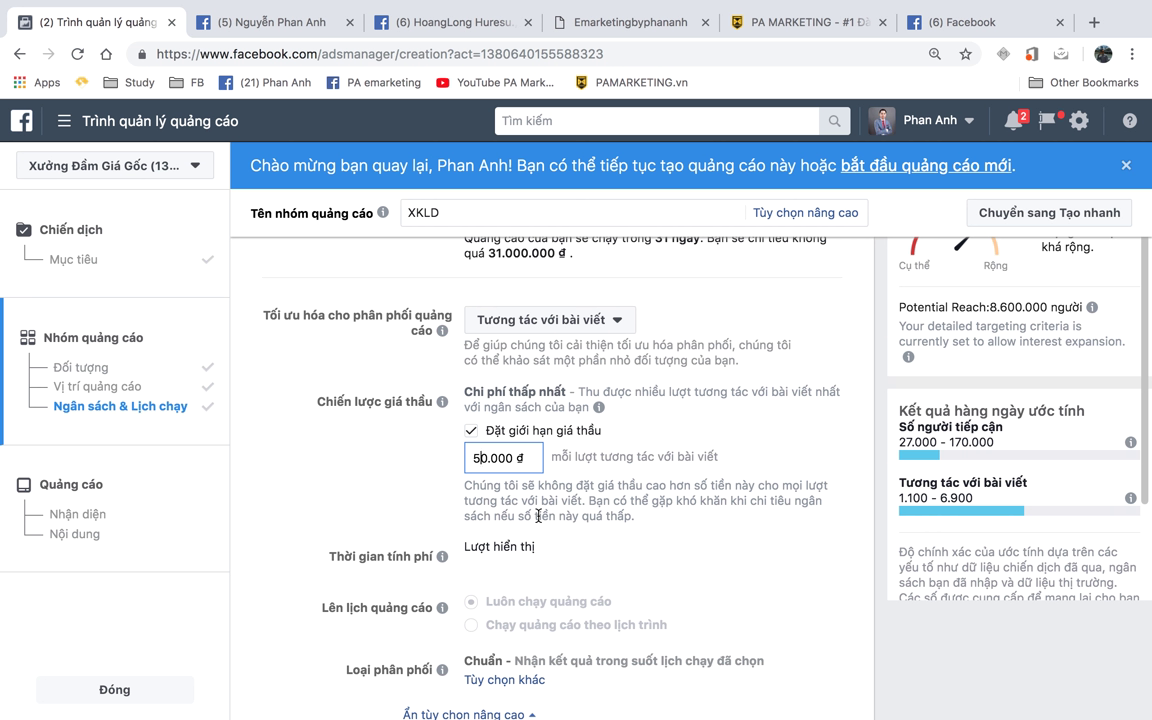
key("BackSpace")
type("10")
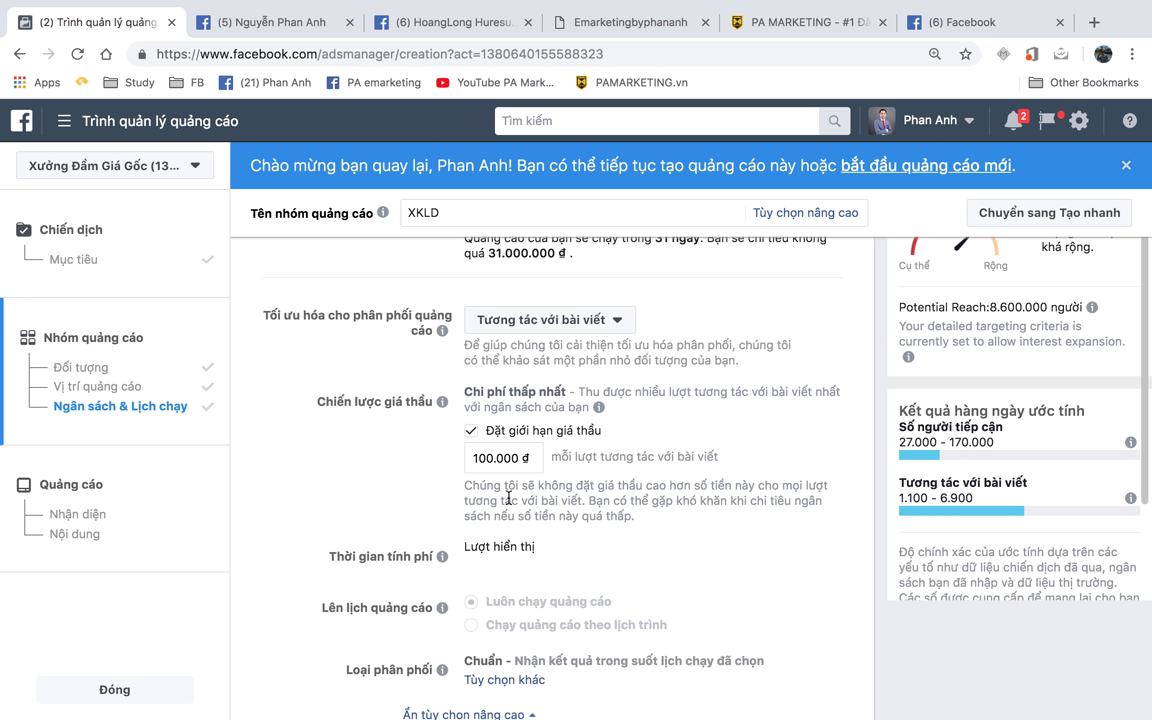
key("BackSpace")
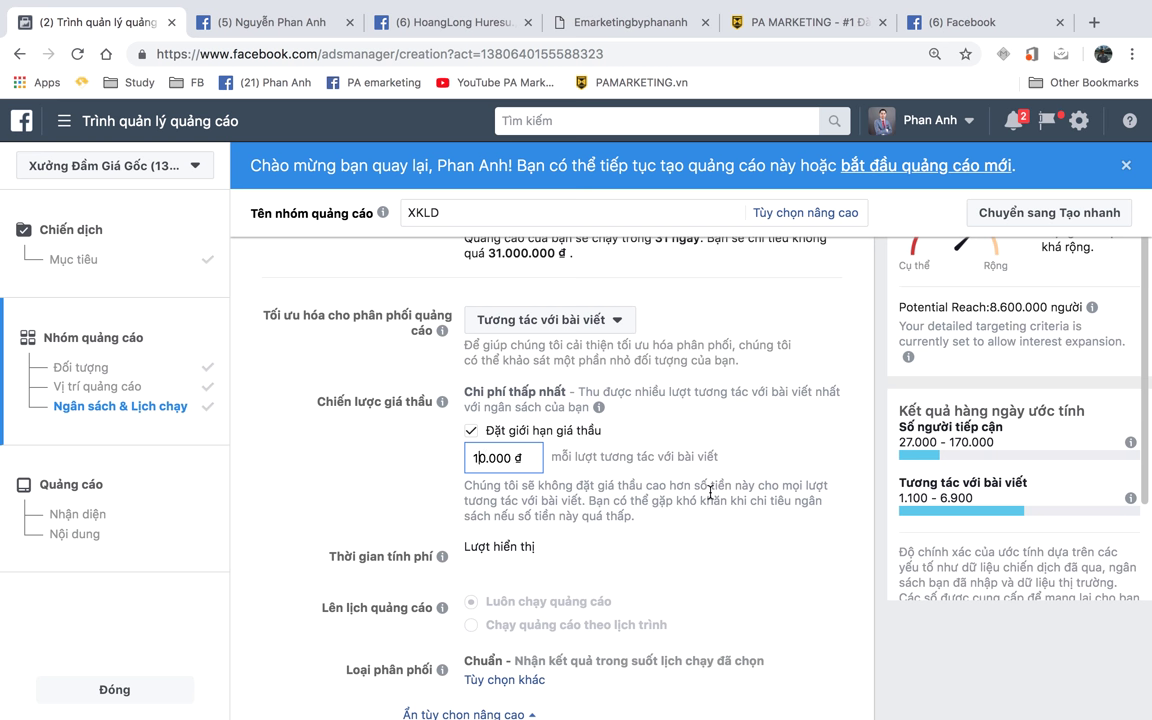
left_click(670, 471)
- Check the Lên lịch quảng cáo options and switch the ad set's budget type to Ngân sách trọn đời
scroll(670, 471, "down", 2)
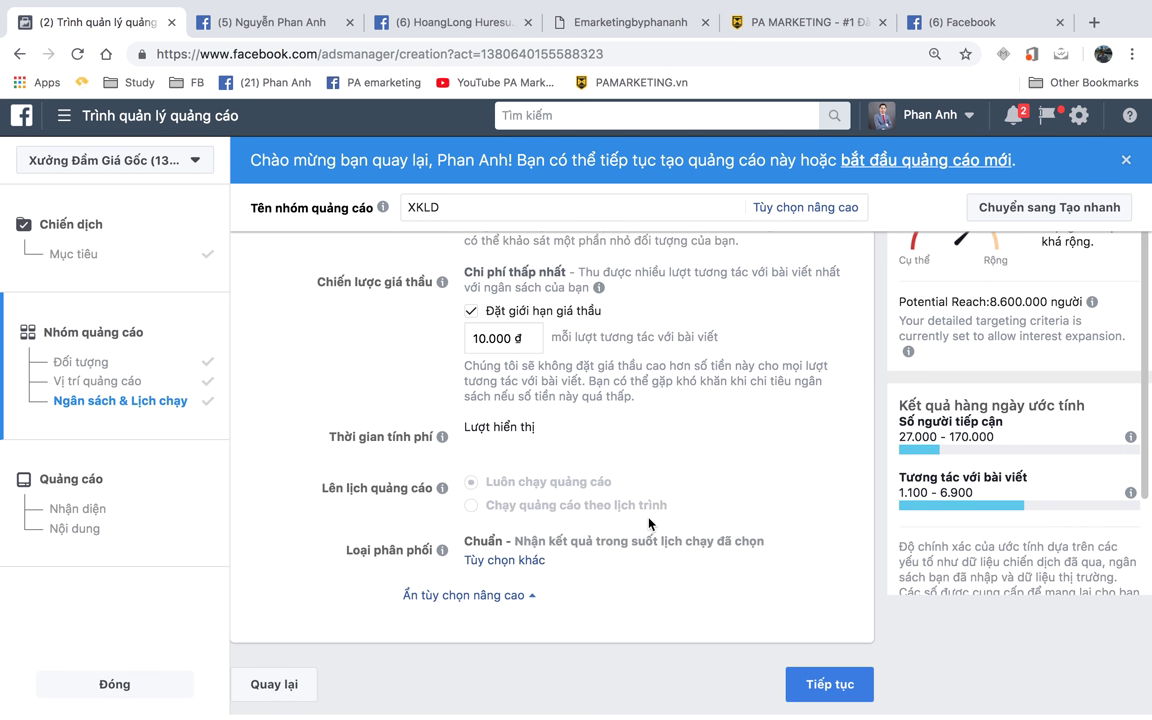
left_click_drag(305, 501, 432, 492)
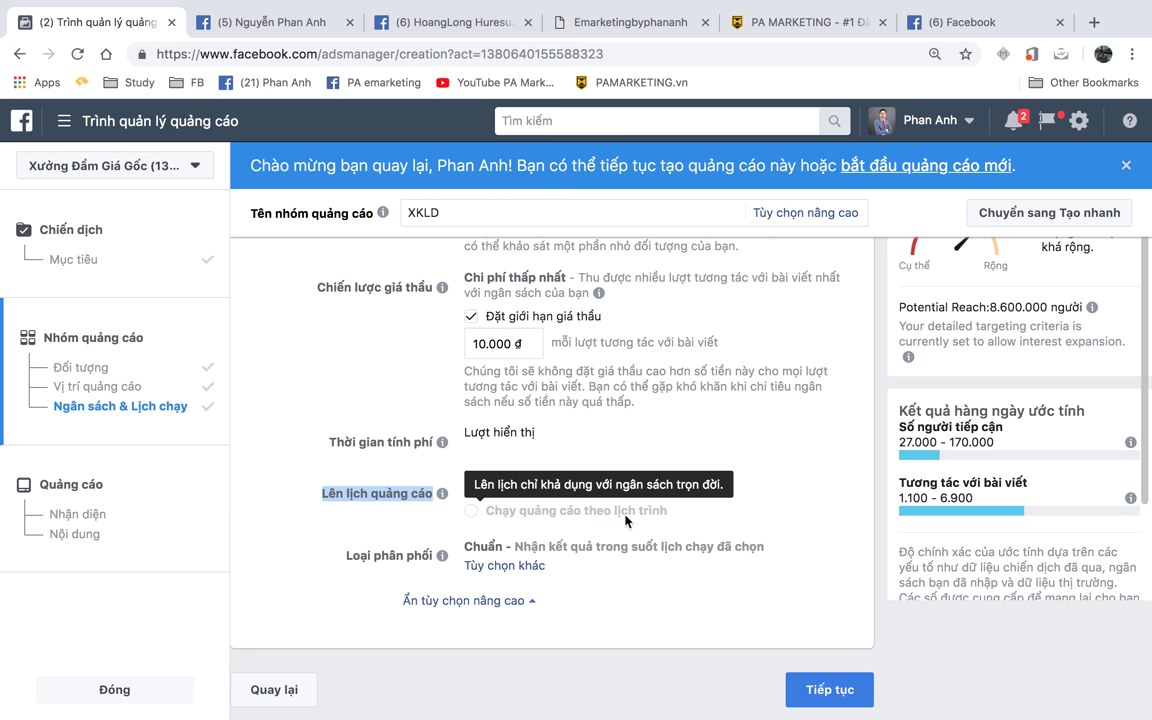
scroll(596, 495, "up", 5)
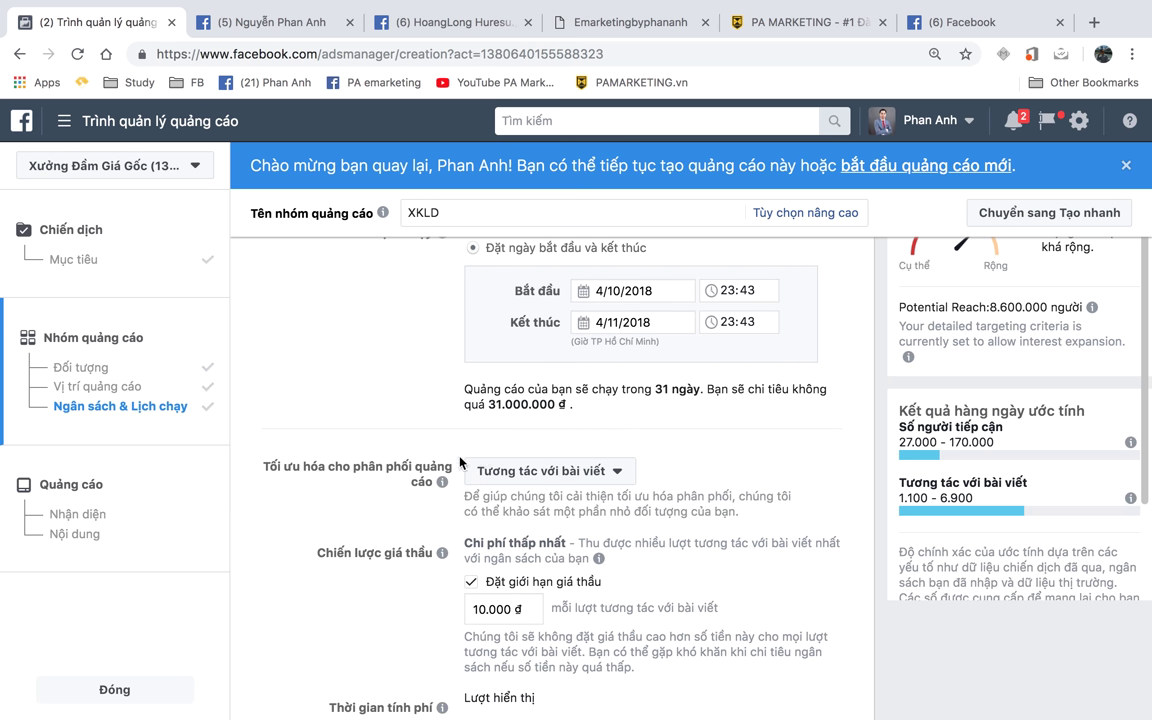
scroll(411, 461, "up", 1)
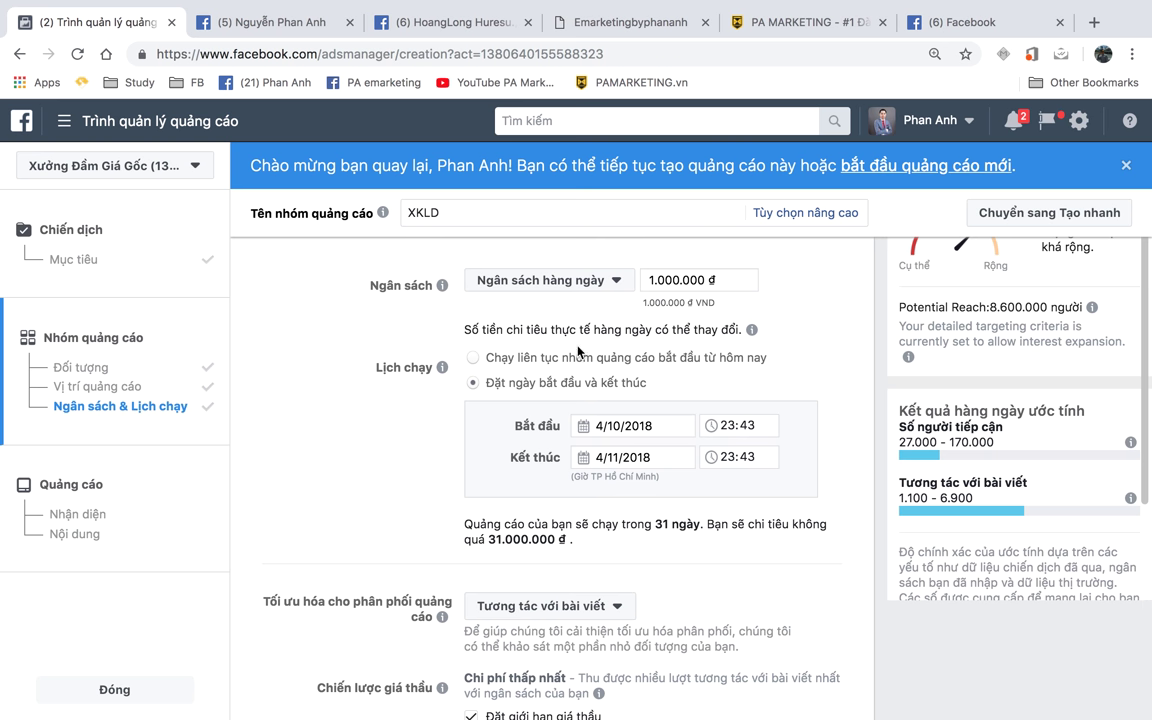
scroll(558, 400, "down", 6)
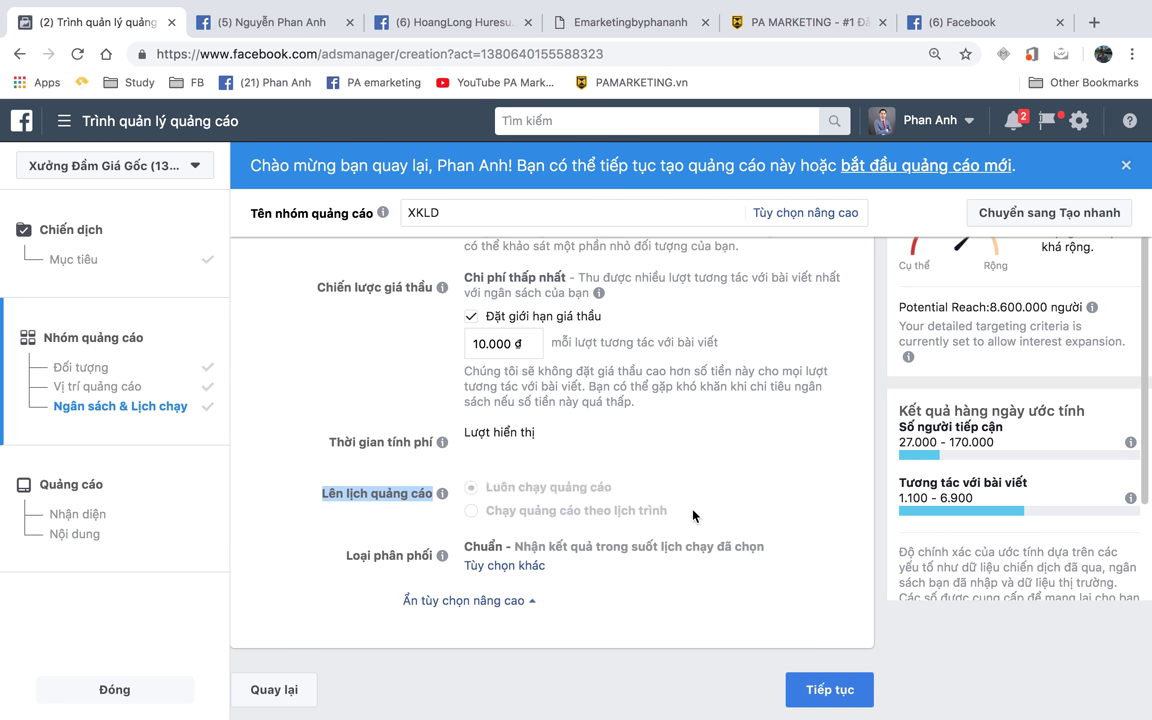
scroll(680, 500, "up", 2)
scroll(697, 516, "up", 8)
scroll(697, 516, "down", 2)
left_click(530, 530)
left_click(505, 510)
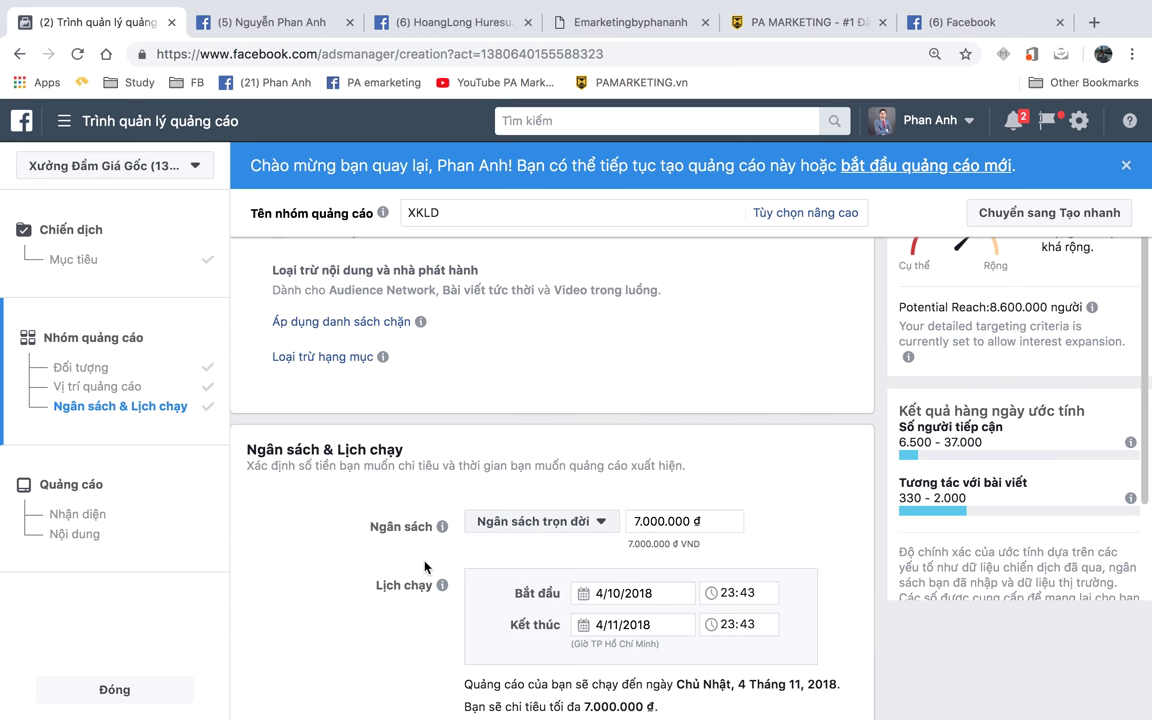
- Set the ad scheduling to Chạy quảng cáo theo lịch trình, keeping the viewer's time zone (Sử dụng múi giờ của người xem)
scroll(425, 567, "down", 5)
scroll(425, 567, "down", 3)
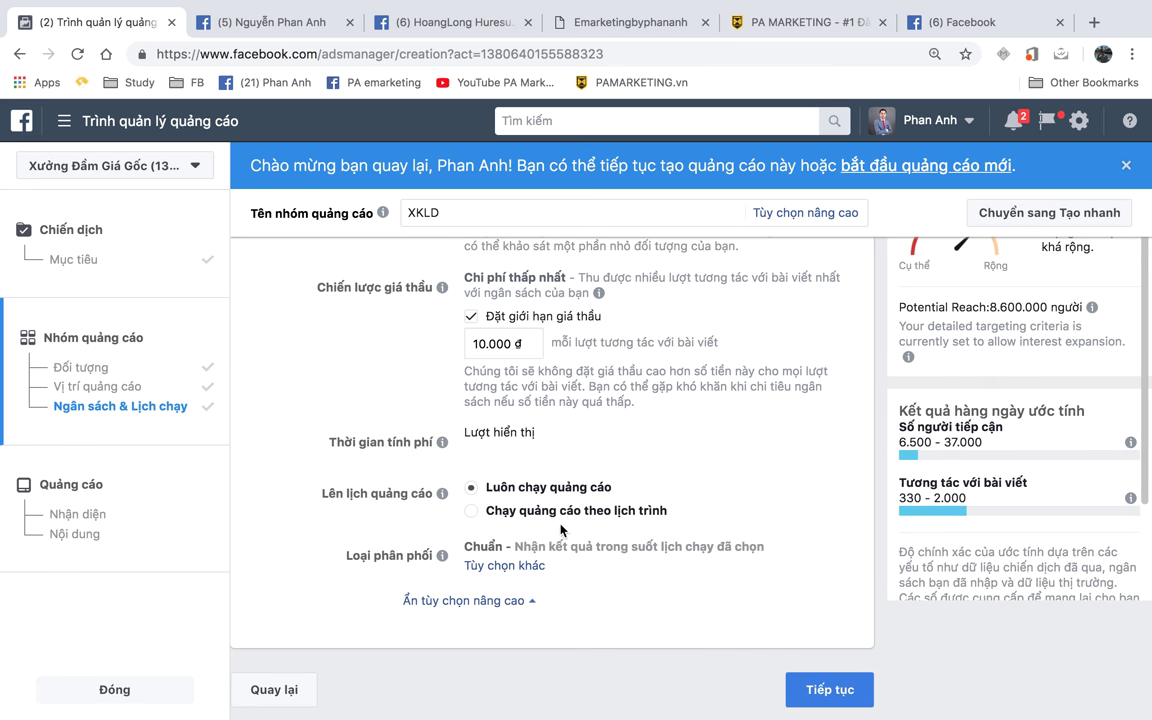
left_click(560, 511)
scroll(681, 600, "down", 3)
scroll(681, 566, "down", 3)
left_click(620, 328)
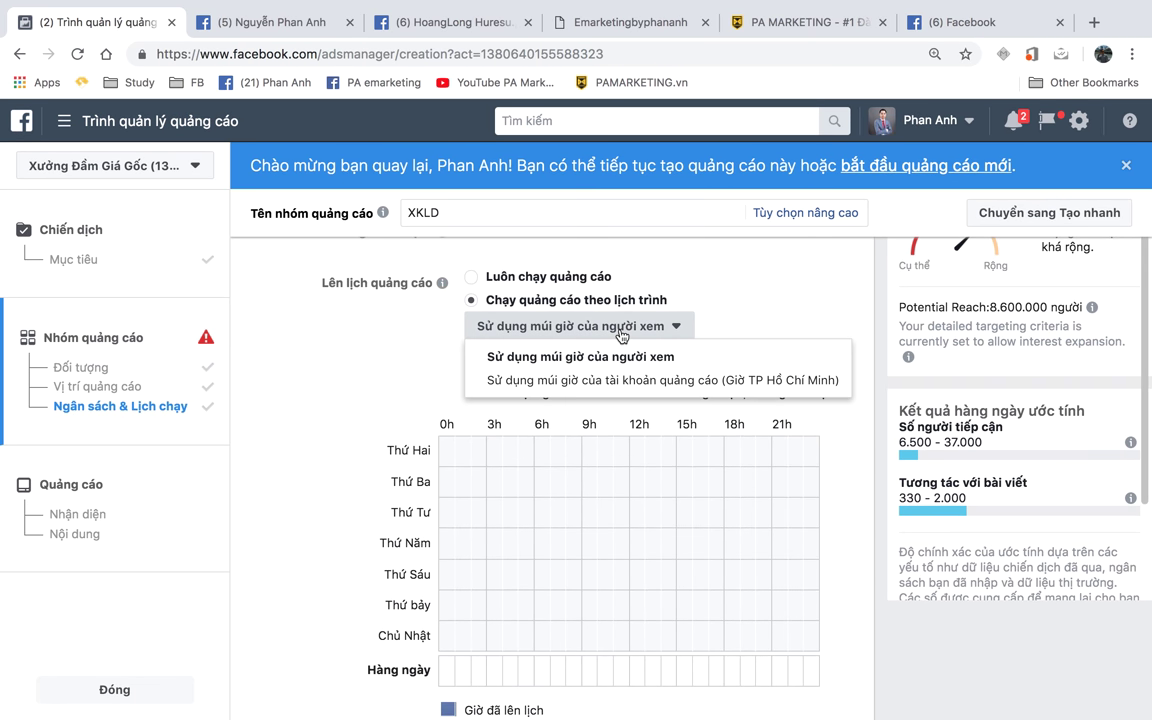
left_click(560, 322)
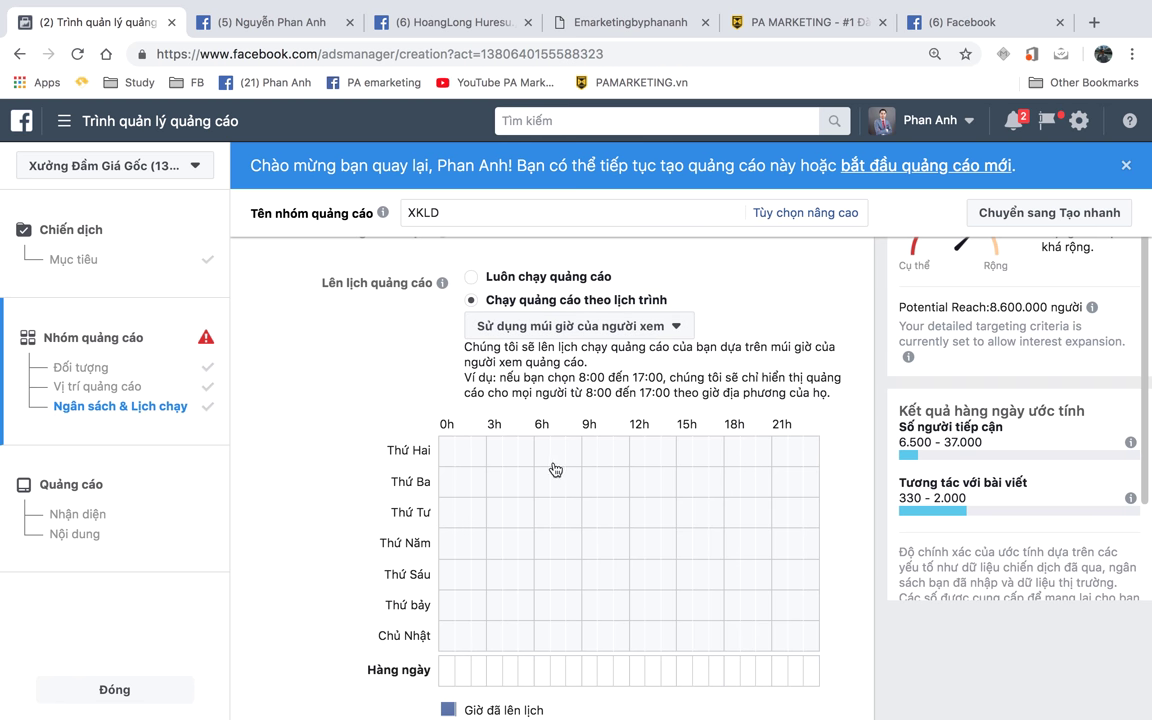
- Schedule ad hours for Monday–Wednesday 4h–13h, Thursday 10h–22h, Friday 10h–19h, Saturday 10h–23h and Sunday 5h–16h
left_click_drag(506, 460, 643, 519)
left_click_drag(603, 572, 735, 574)
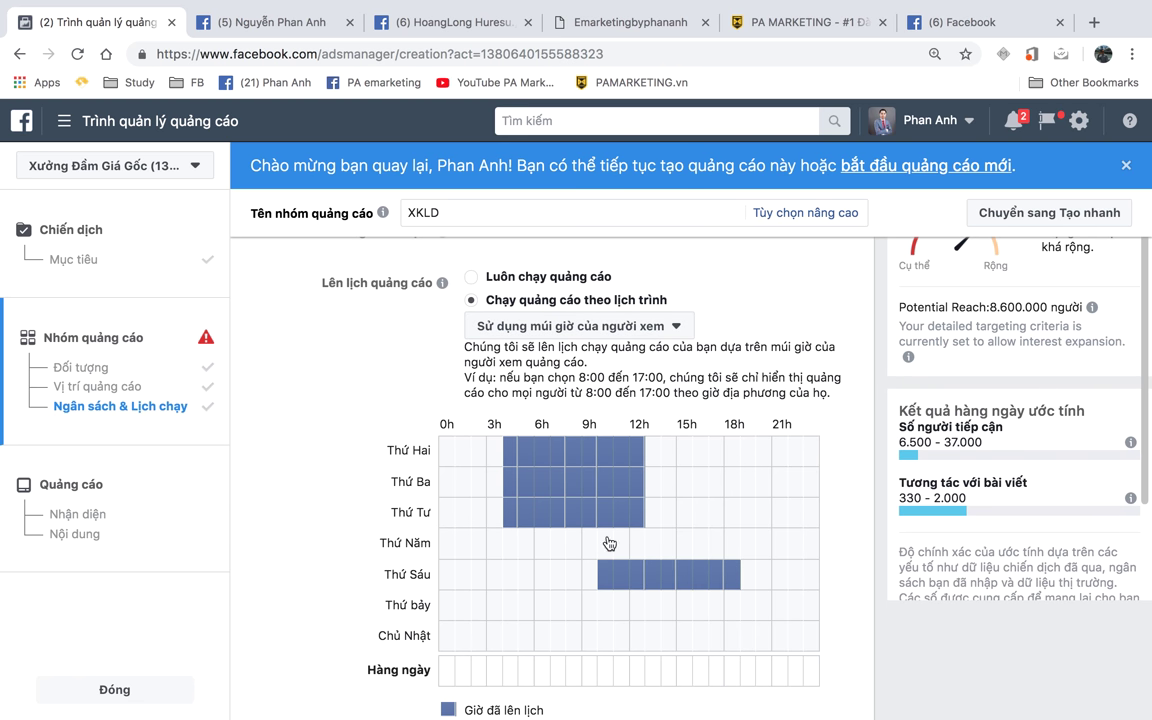
left_click_drag(609, 543, 784, 540)
left_click_drag(603, 606, 796, 606)
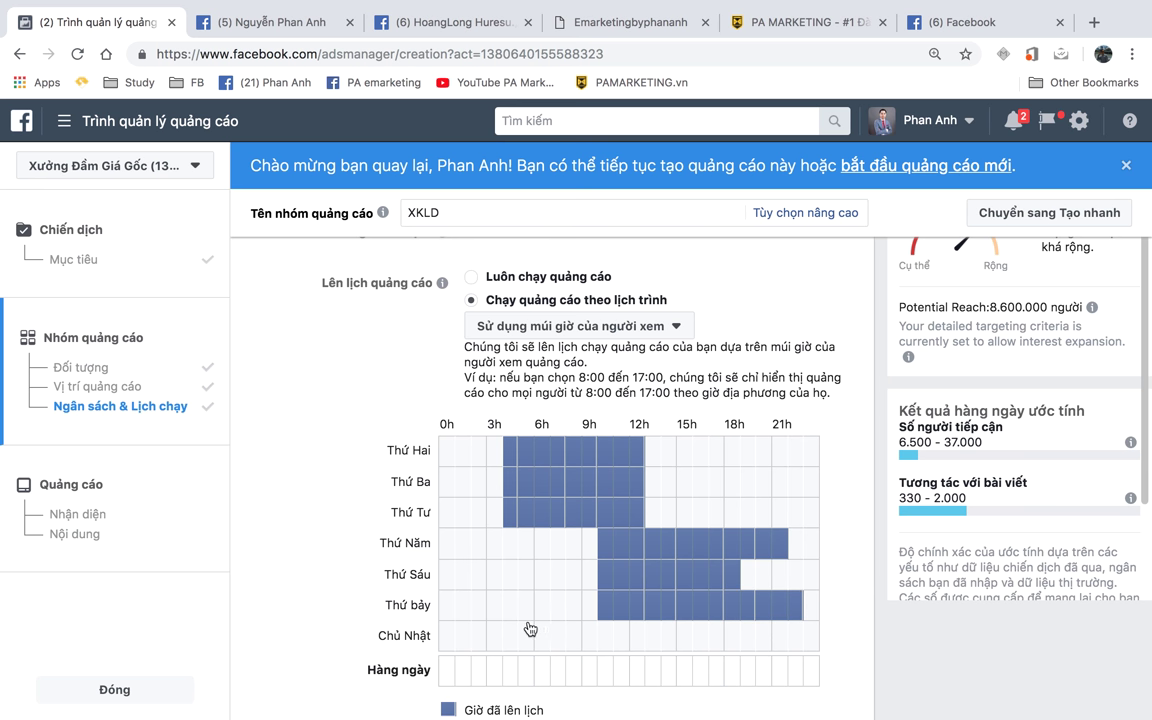
left_click_drag(531, 628, 685, 631)
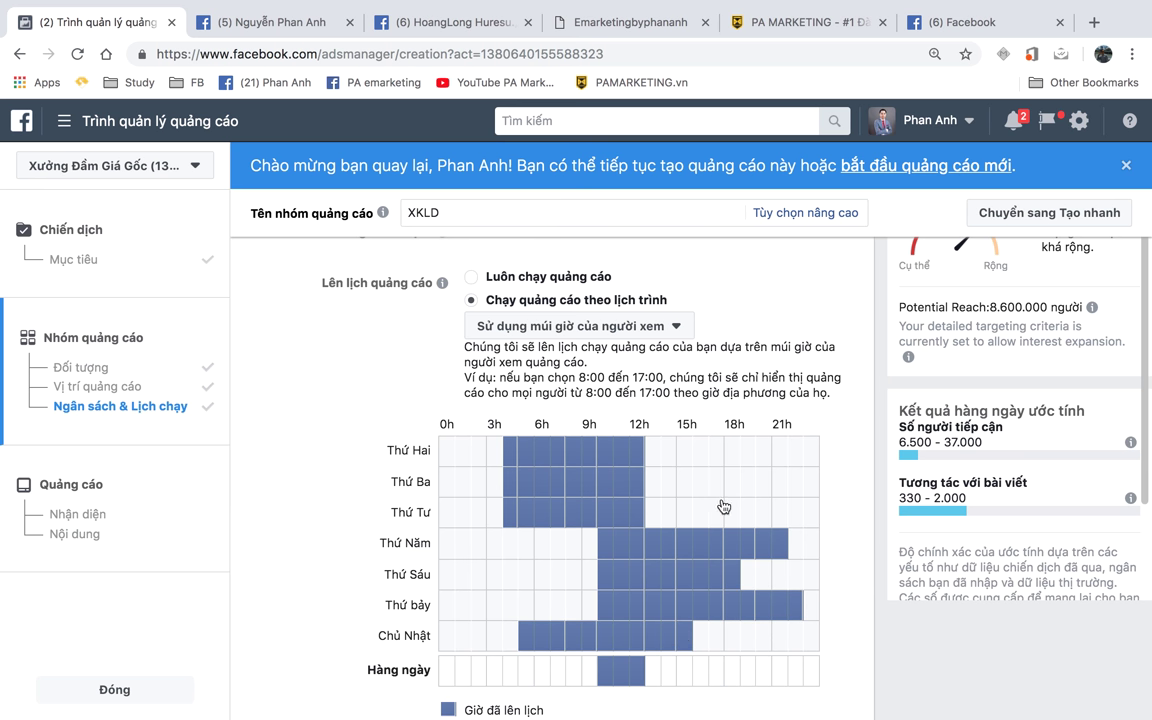
- Continue from the ad set to the ad level and name the ad XKLD
scroll(826, 518, "down", 2)
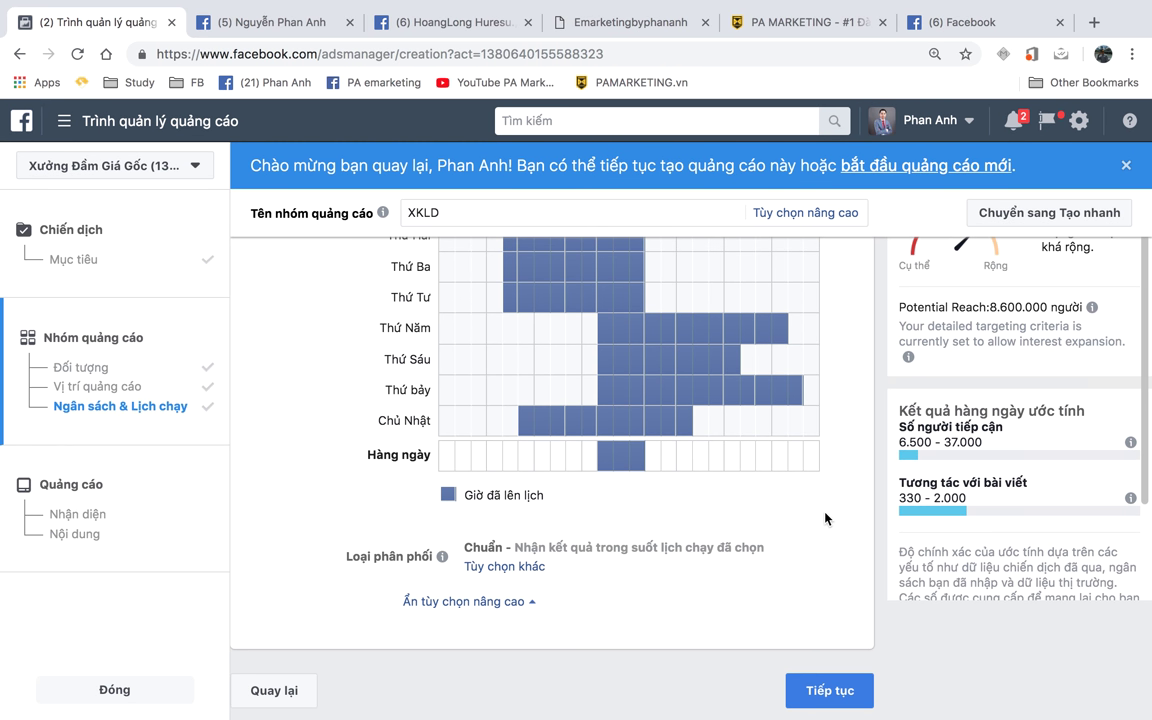
left_click(828, 690)
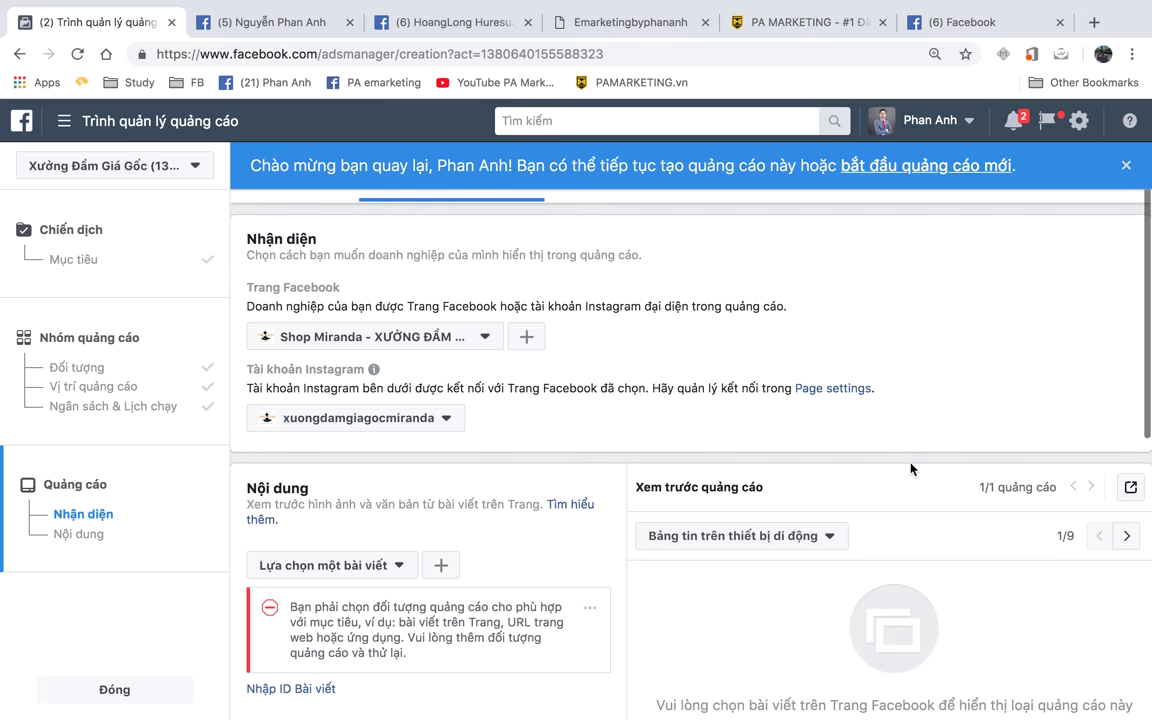
scroll(693, 407, "up", 2)
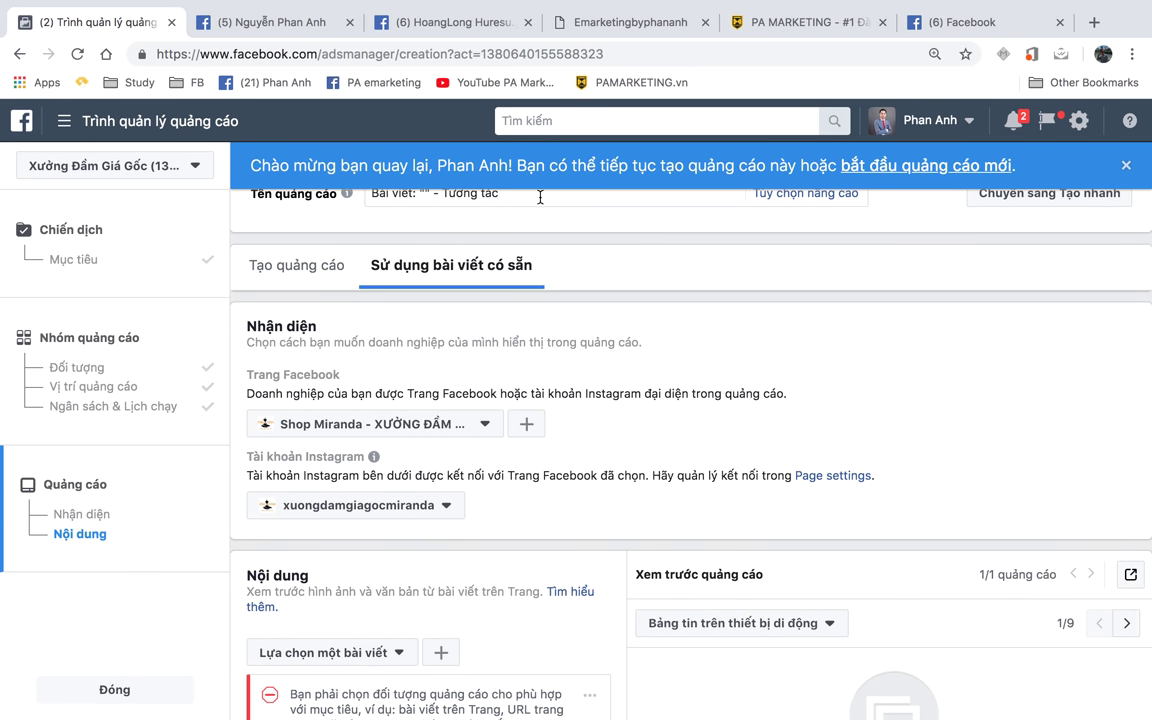
mouse_move(345, 199)
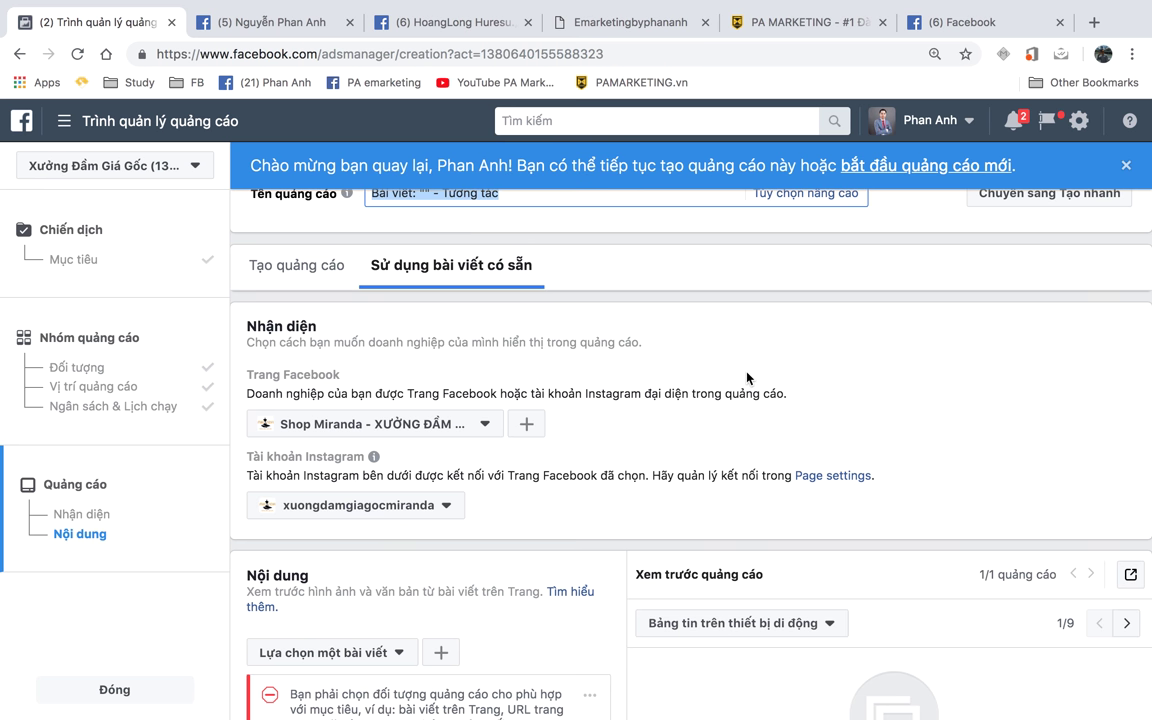
type("XKLD")
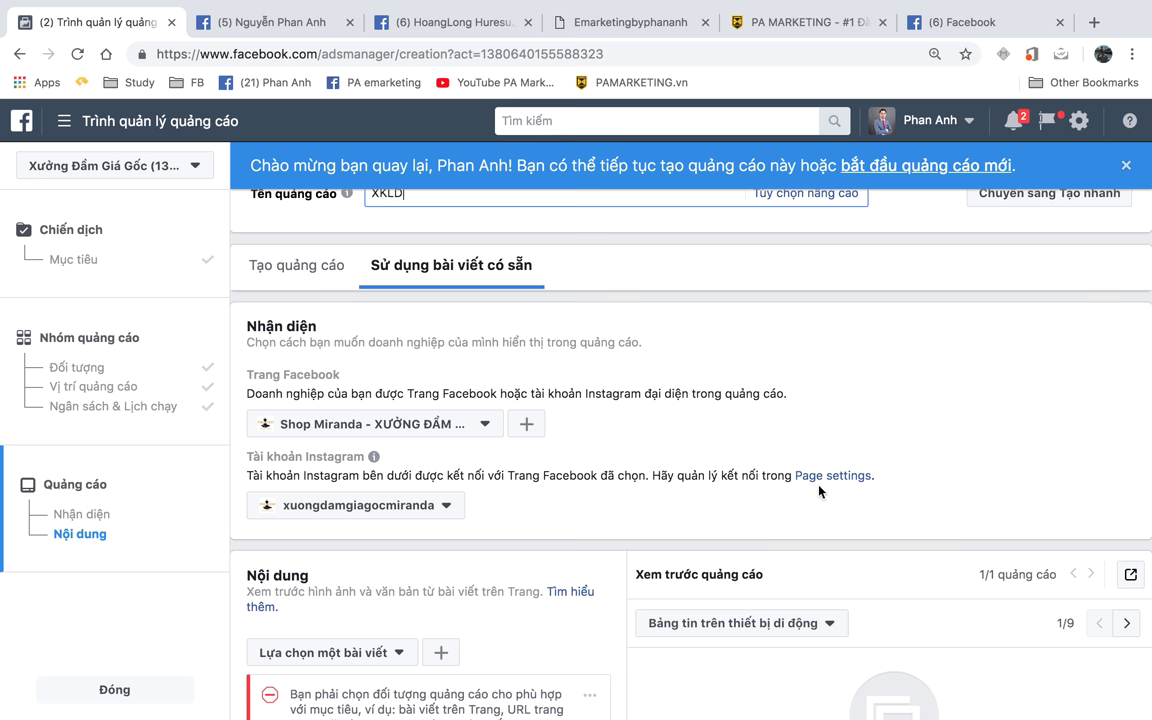
- Search the ad's Facebook Page list for HOÀNG LONG and keep Shop Miranda as the ad's Page
left_click(418, 425)
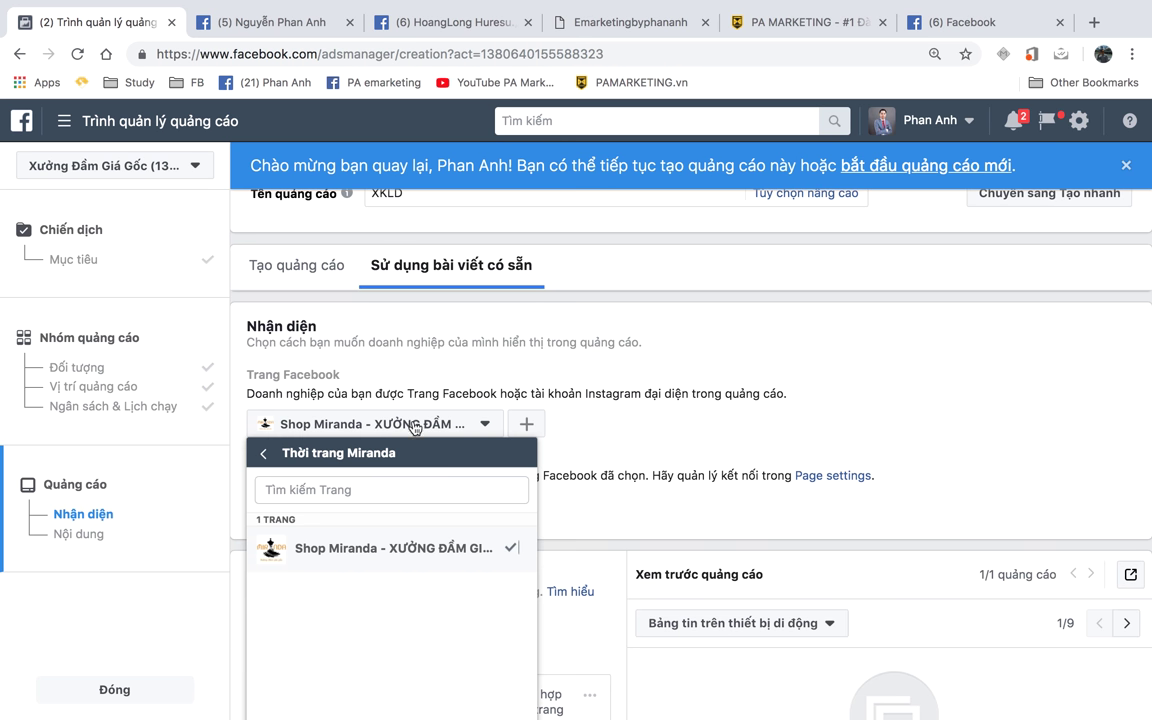
scroll(342, 504, "down", 3)
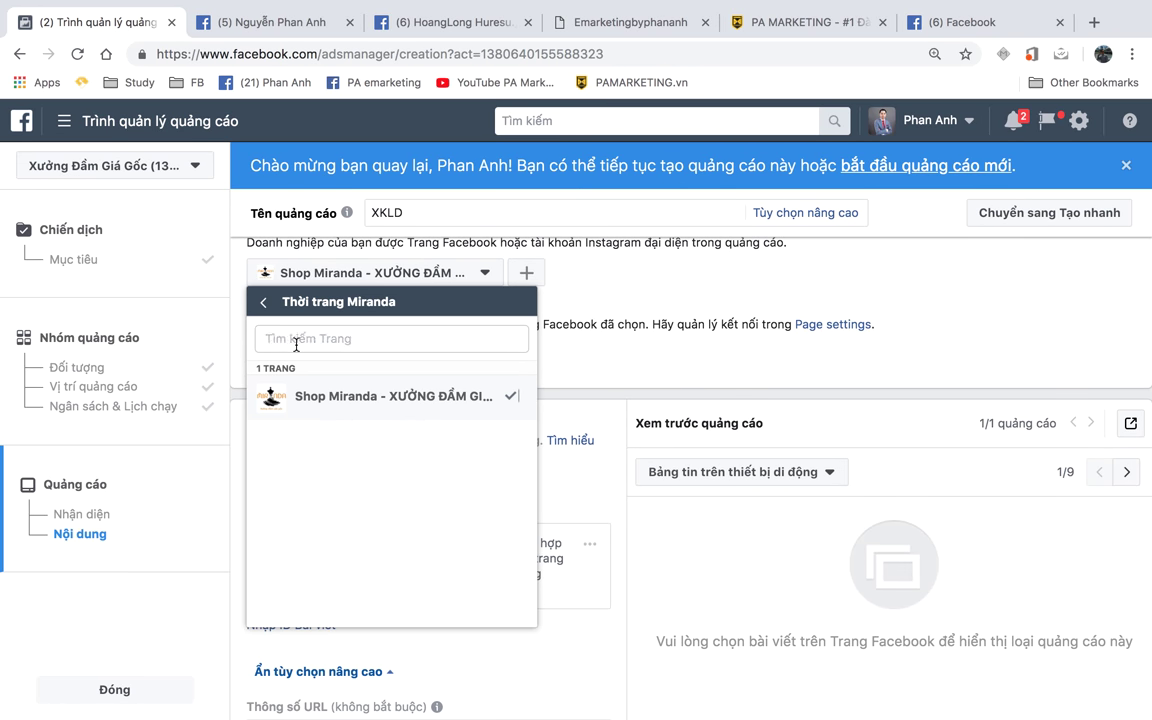
type("HOÀNG")
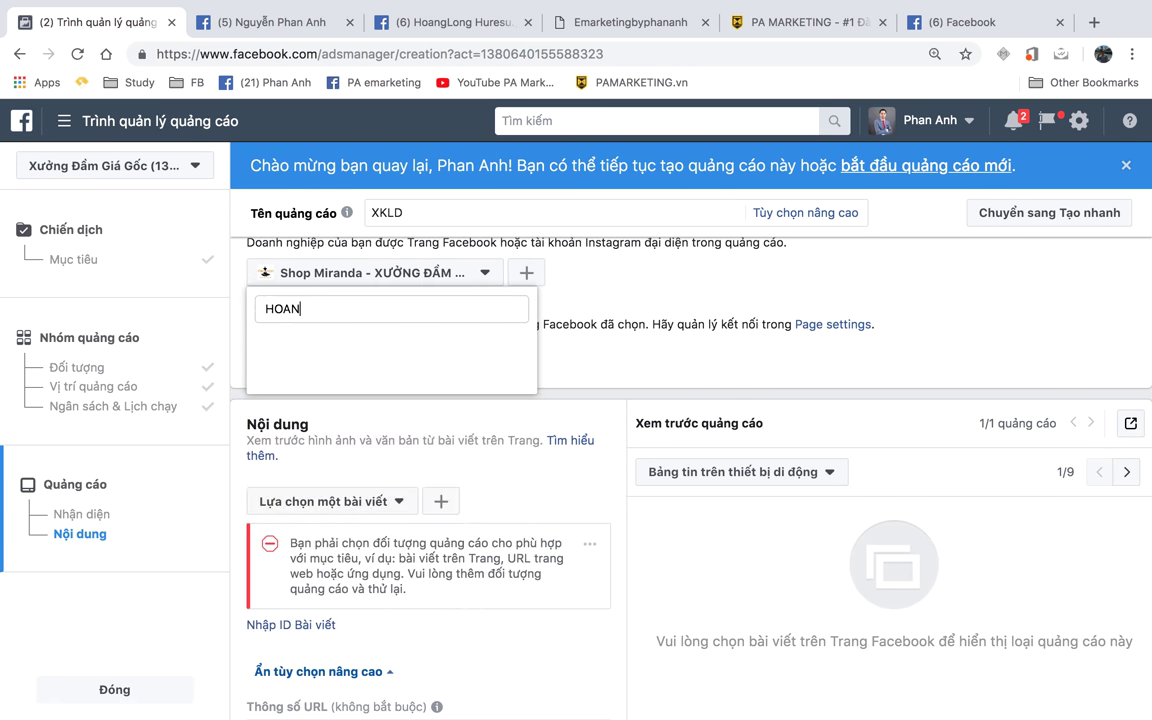
type(" LONG")
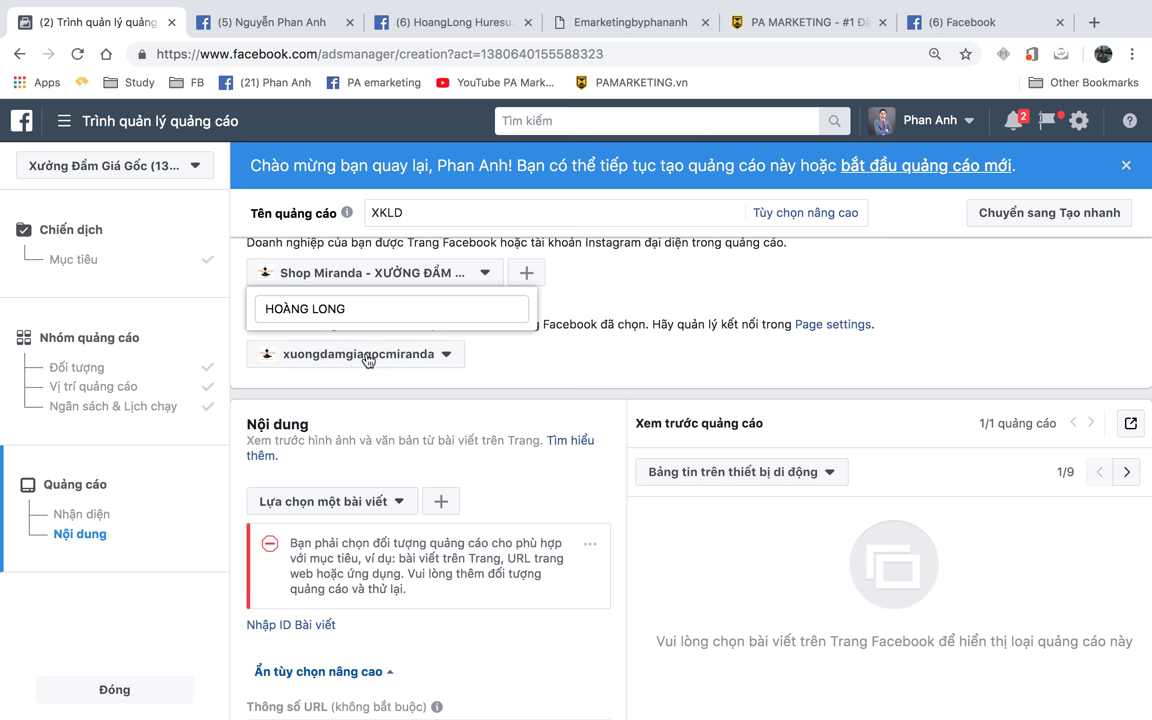
left_click(515, 372)
scroll(442, 378, "up", 1)
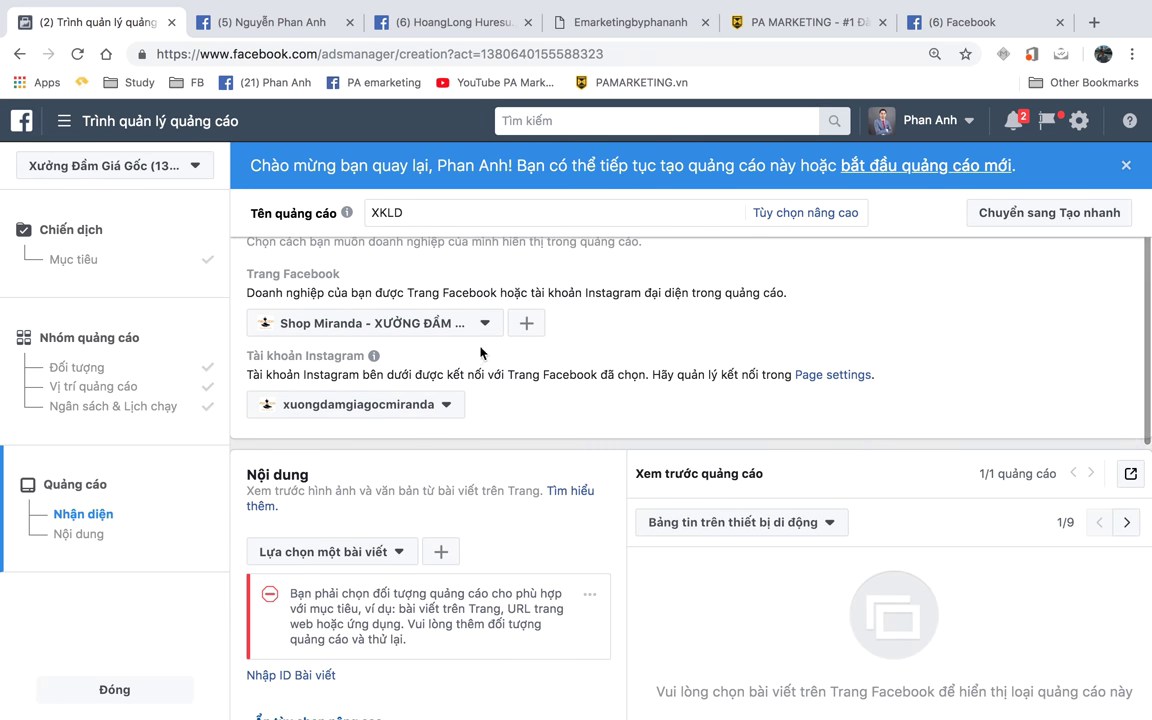
left_click(476, 326)
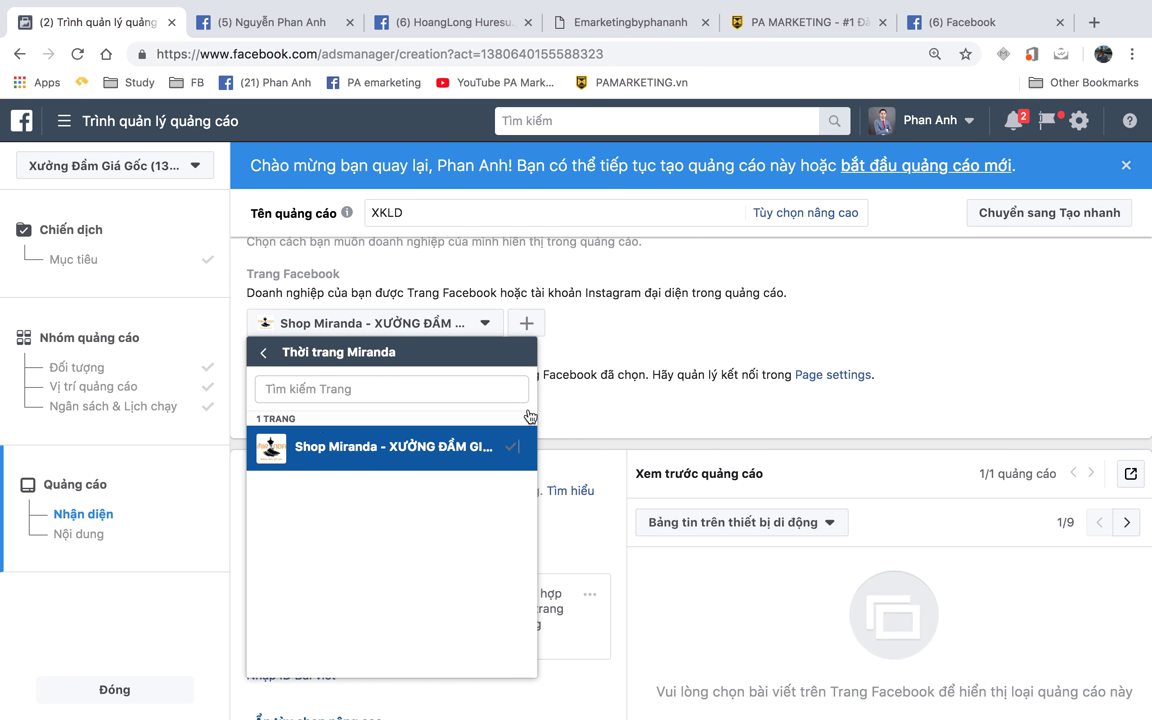
left_click(298, 462)
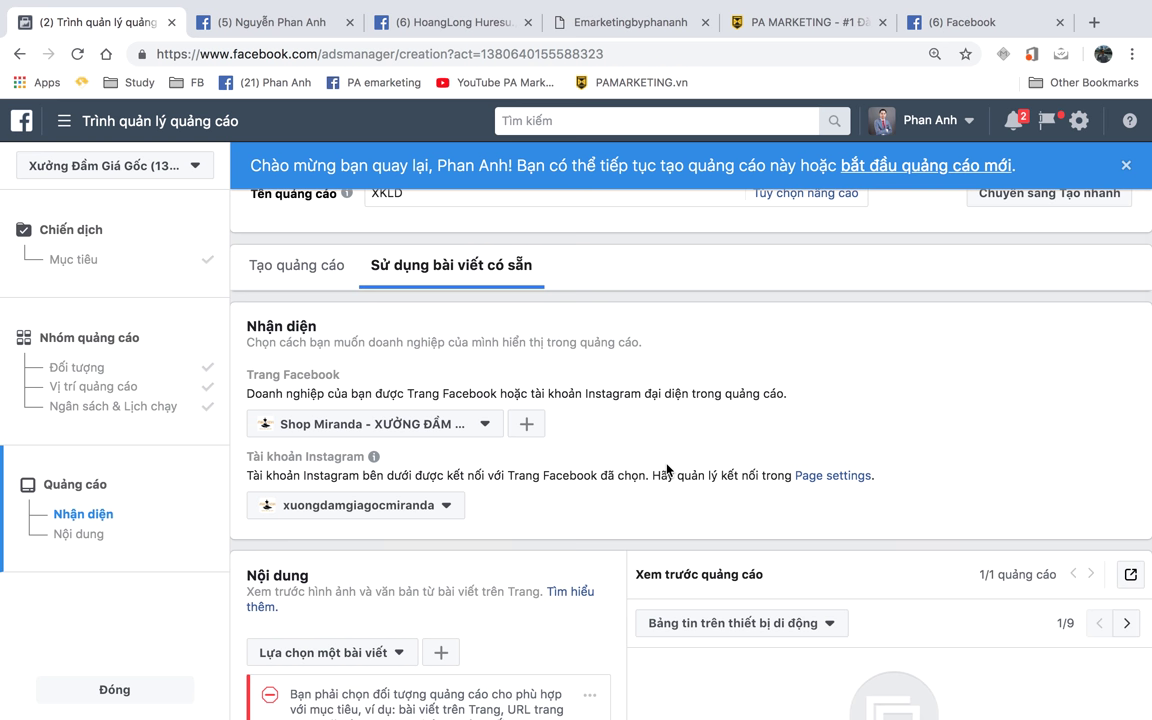
- Examine the ad's Nội dung section, including the existing-post selection, the preview and the URL parameter options
scroll(667, 470, "down", 5)
scroll(667, 470, "up", 4)
scroll(650, 472, "down", 1)
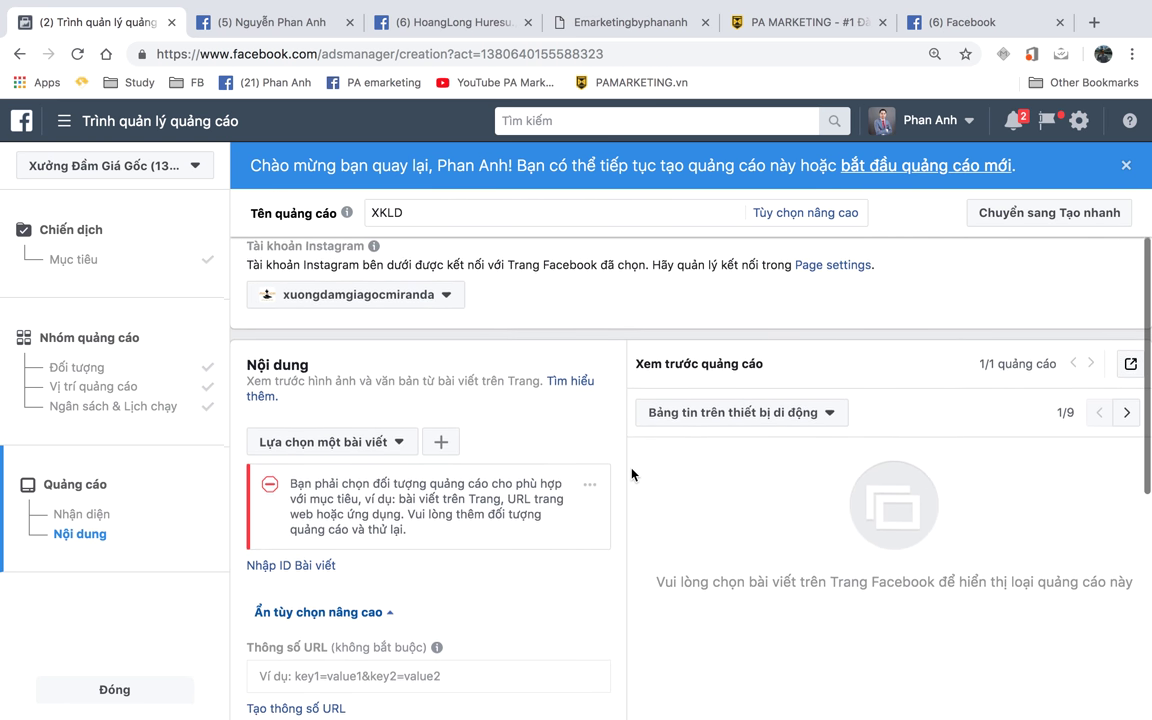
scroll(502, 430, "down", 2)
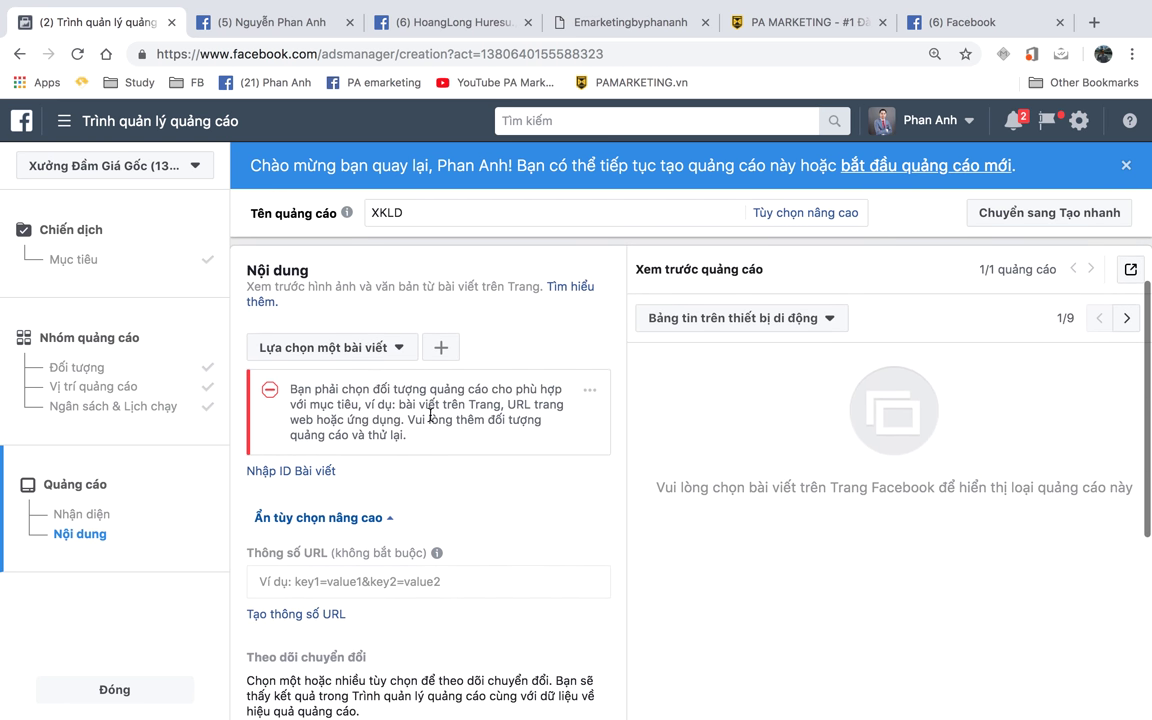
- Select the newest Shop Miranda post, "MẪU MỚI CHÀO THU 2018" from 21 Tháng 9 with 12 shares, as the ad's content
left_click(358, 362)
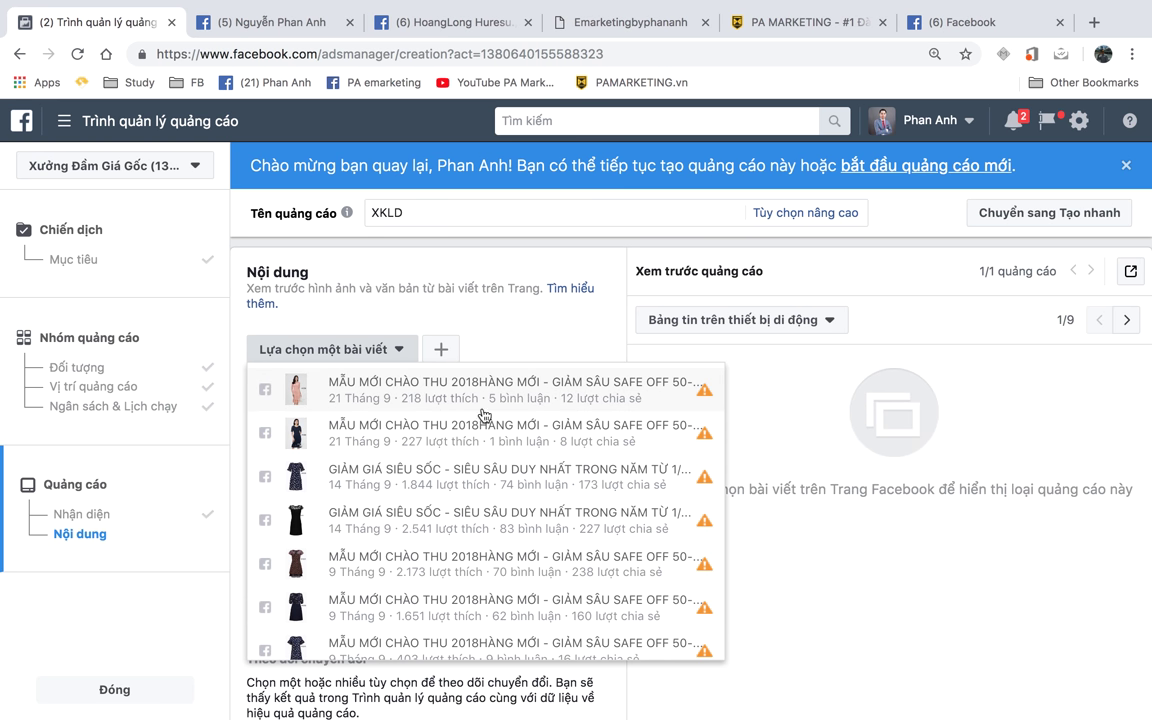
left_click(445, 396)
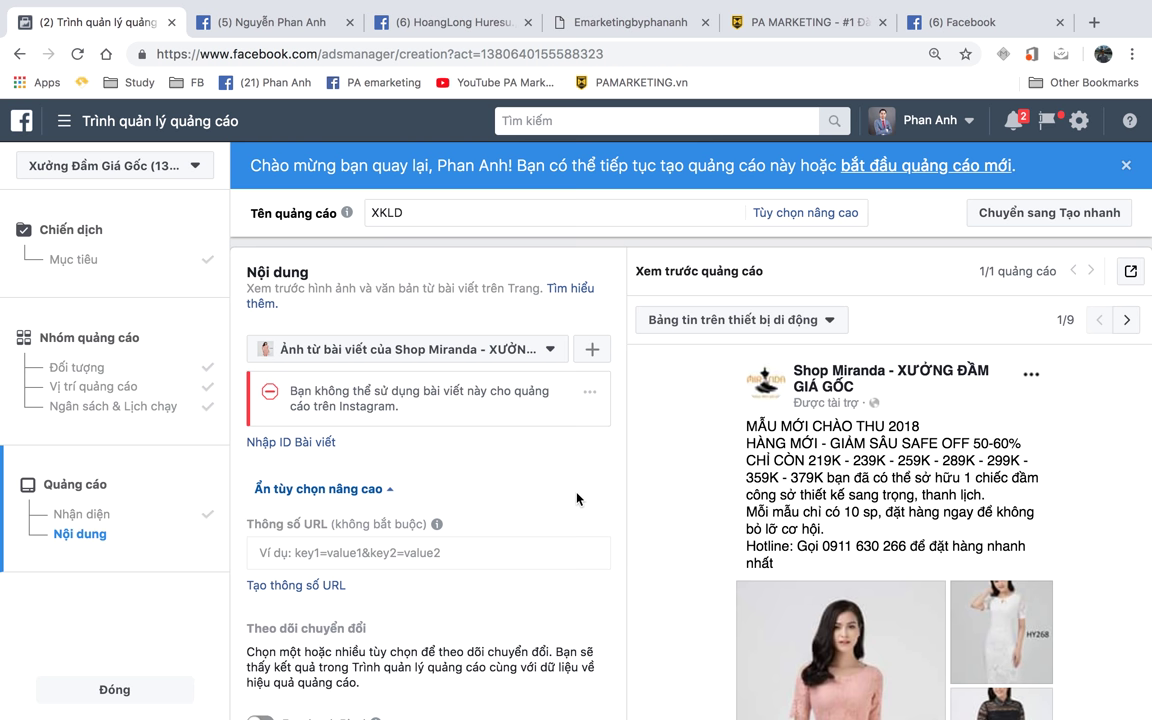
scroll(577, 498, "down", 5)
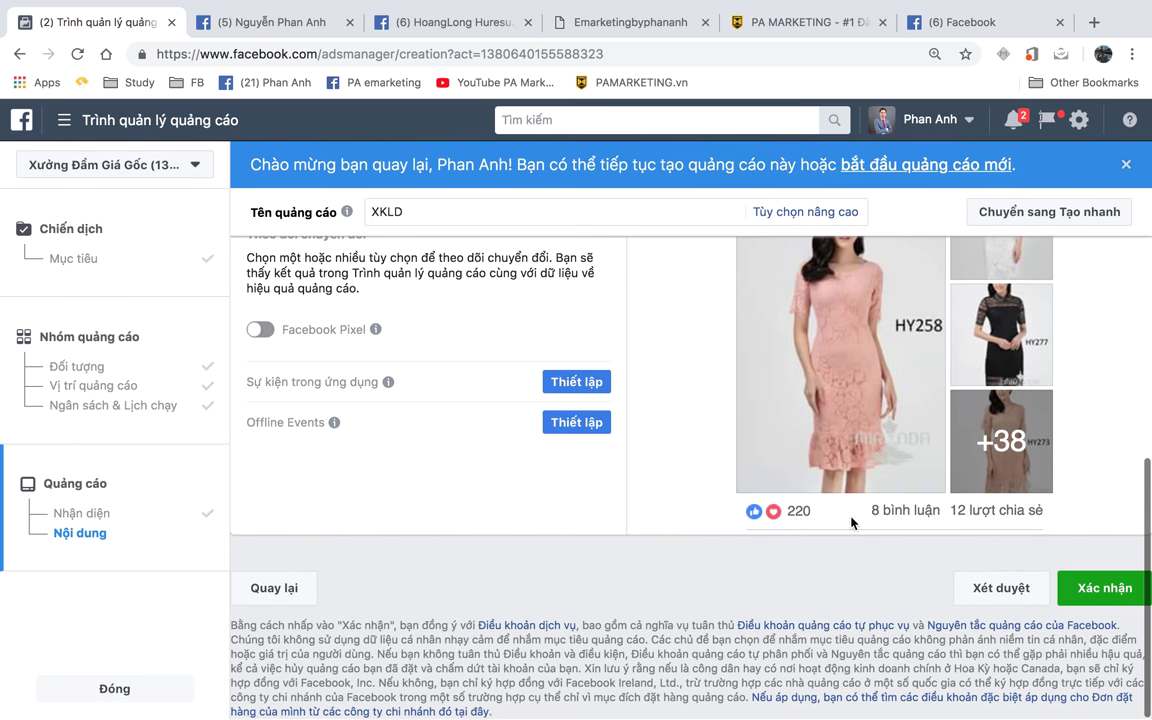
- Examine the selected post's mobile feed preview, including its text and photos, along with the conversion tracking settings and the final review and confirmation options
scroll(852, 523, "up", 5)
scroll(897, 455, "up", 2)
scroll(530, 548, "down", 5)
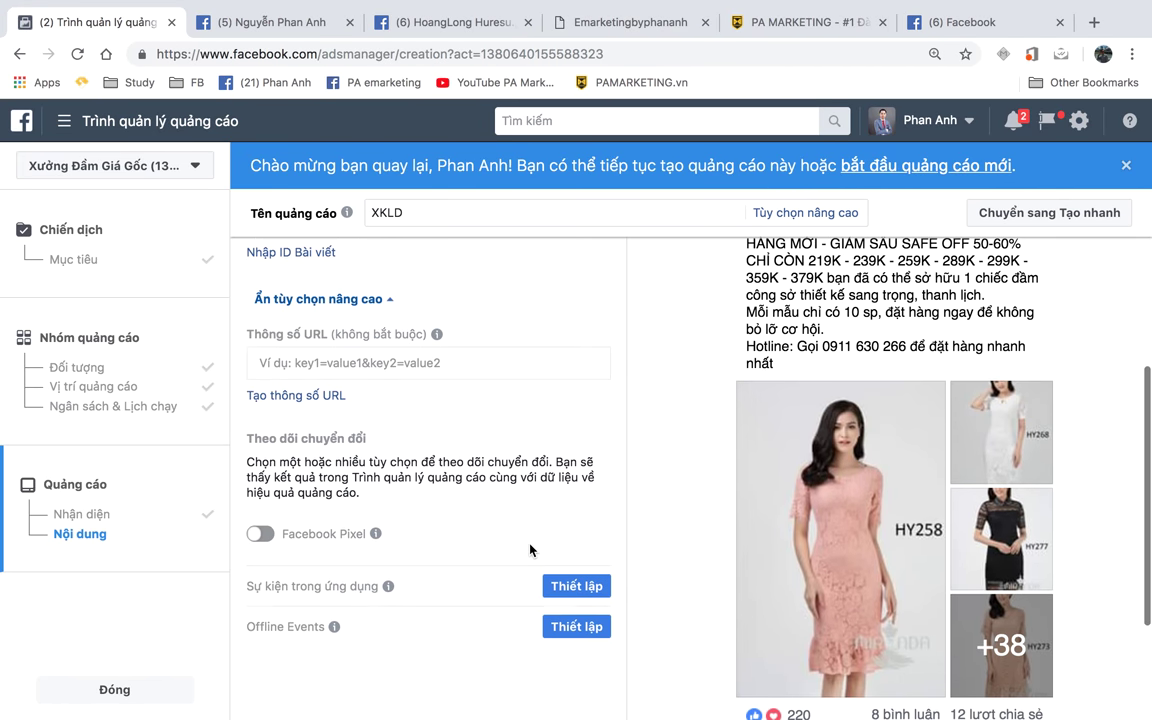
scroll(530, 549, "up", 2)
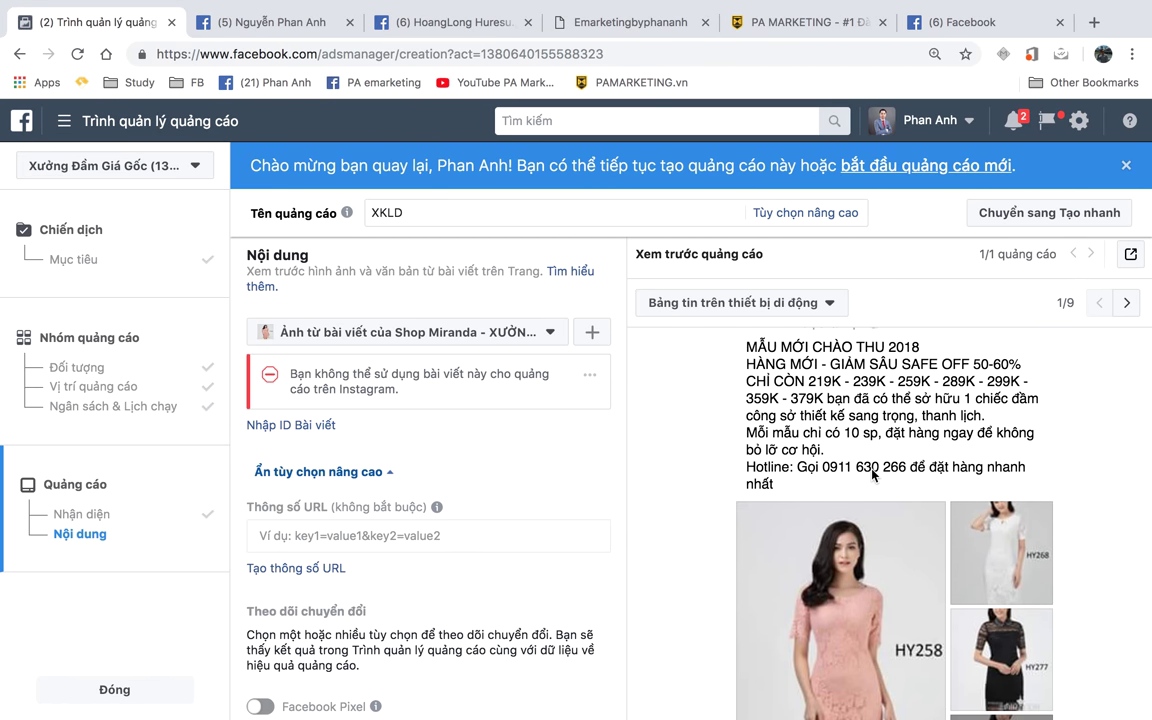
scroll(872, 475, "down", 2)
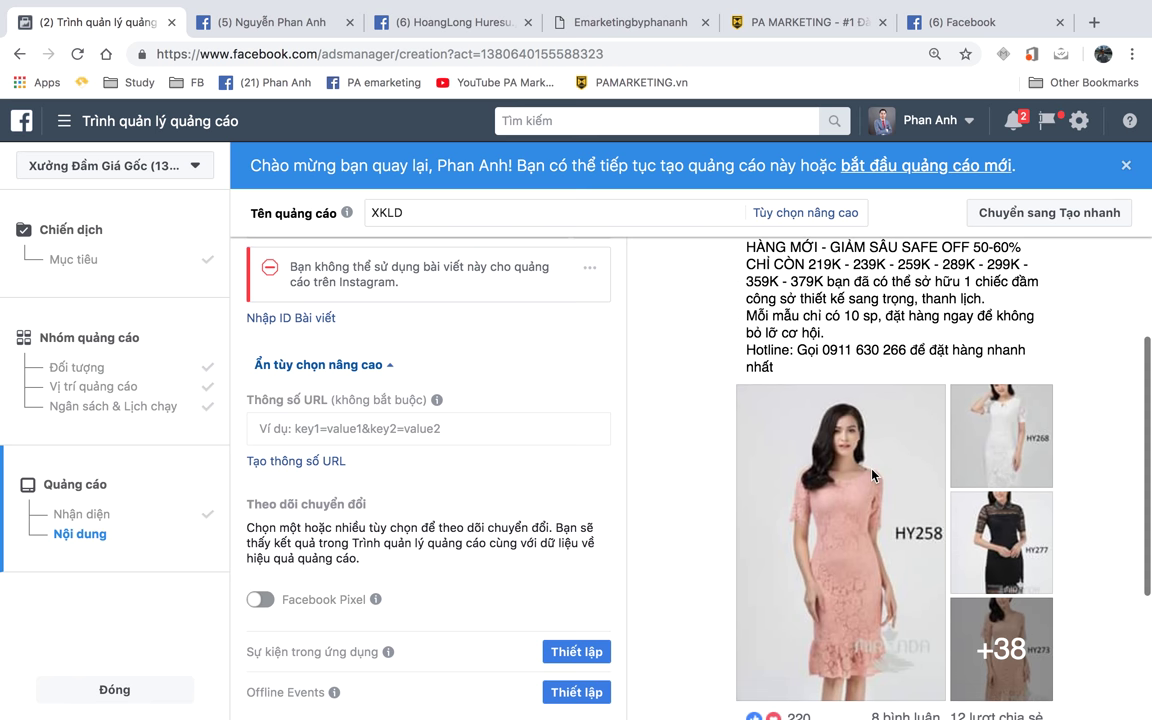
scroll(872, 472, "down", 1)
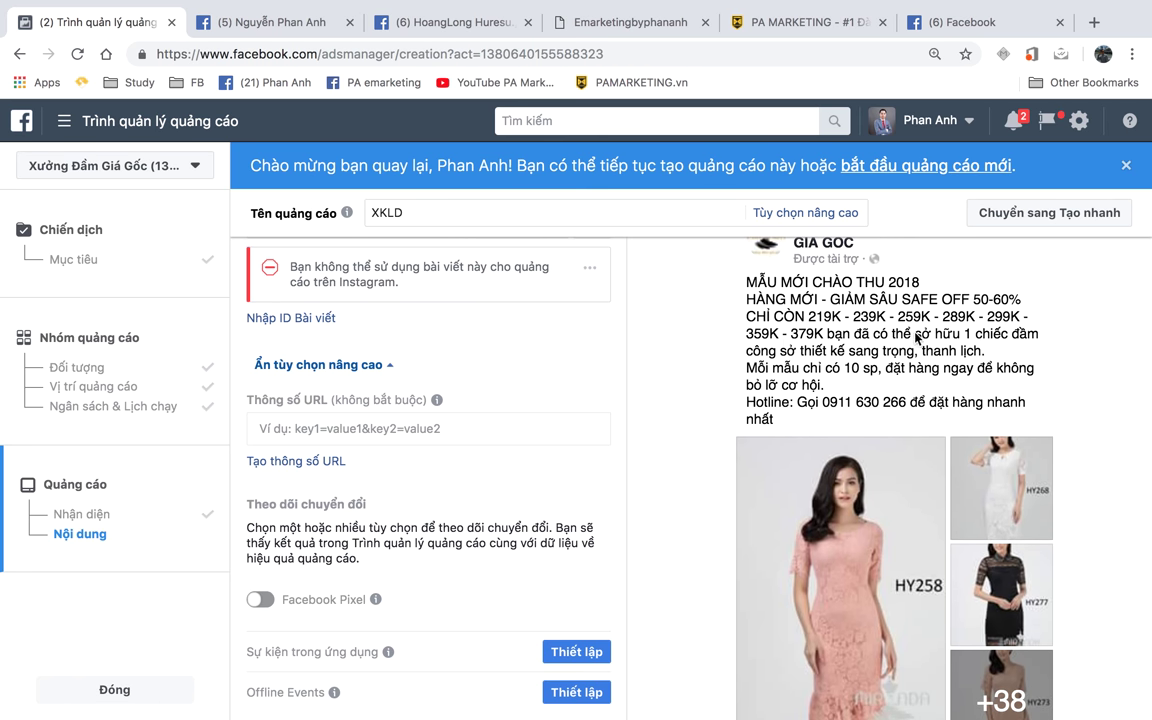
scroll(845, 420, "down", 1)
scroll(840, 500, "up", 1)
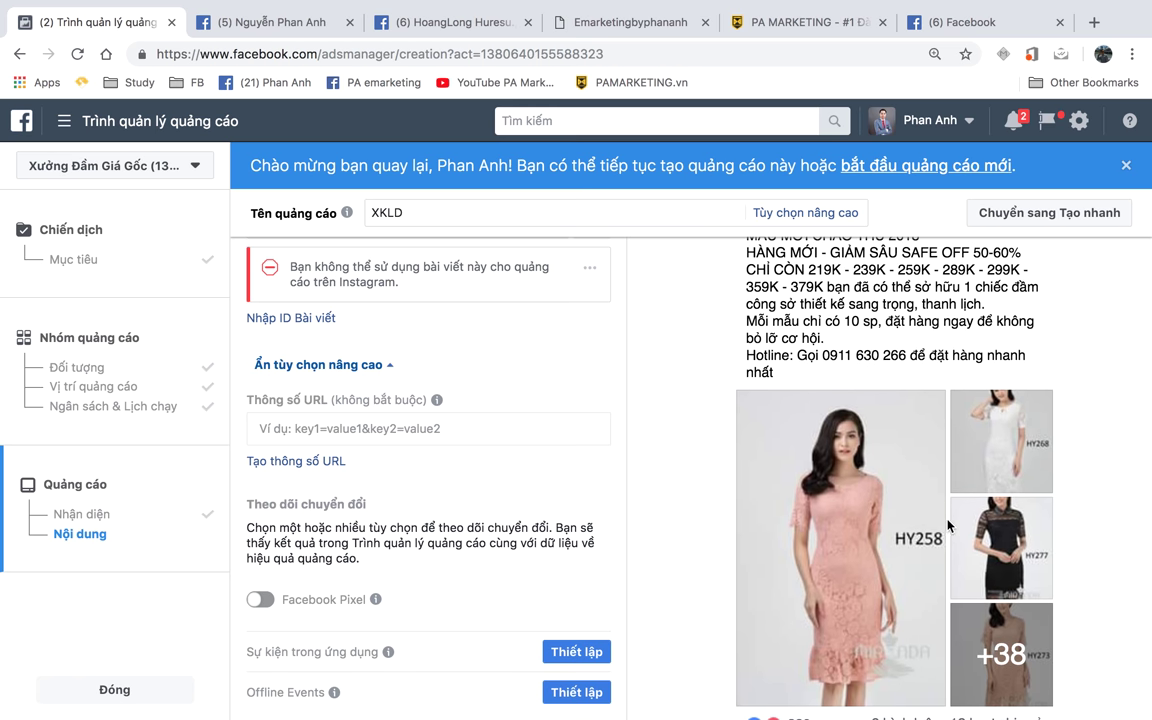
scroll(923, 565, "down", 1)
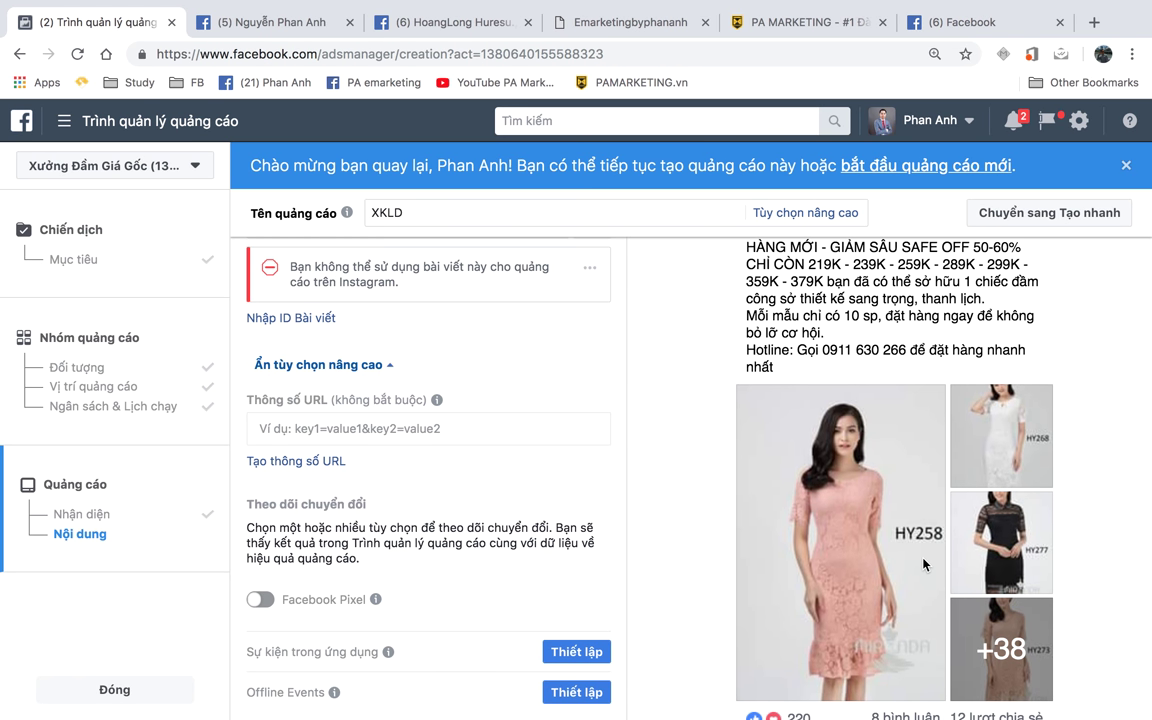
scroll(553, 545, "down", 3)
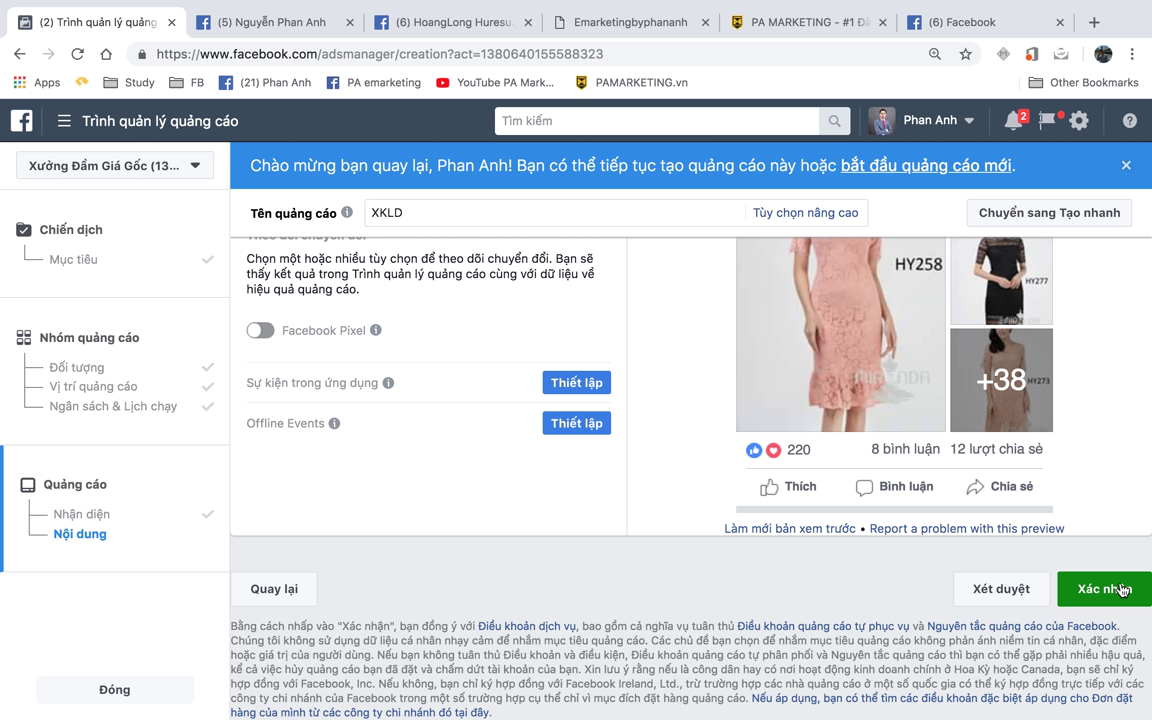
scroll(1120, 589, "up", 2)
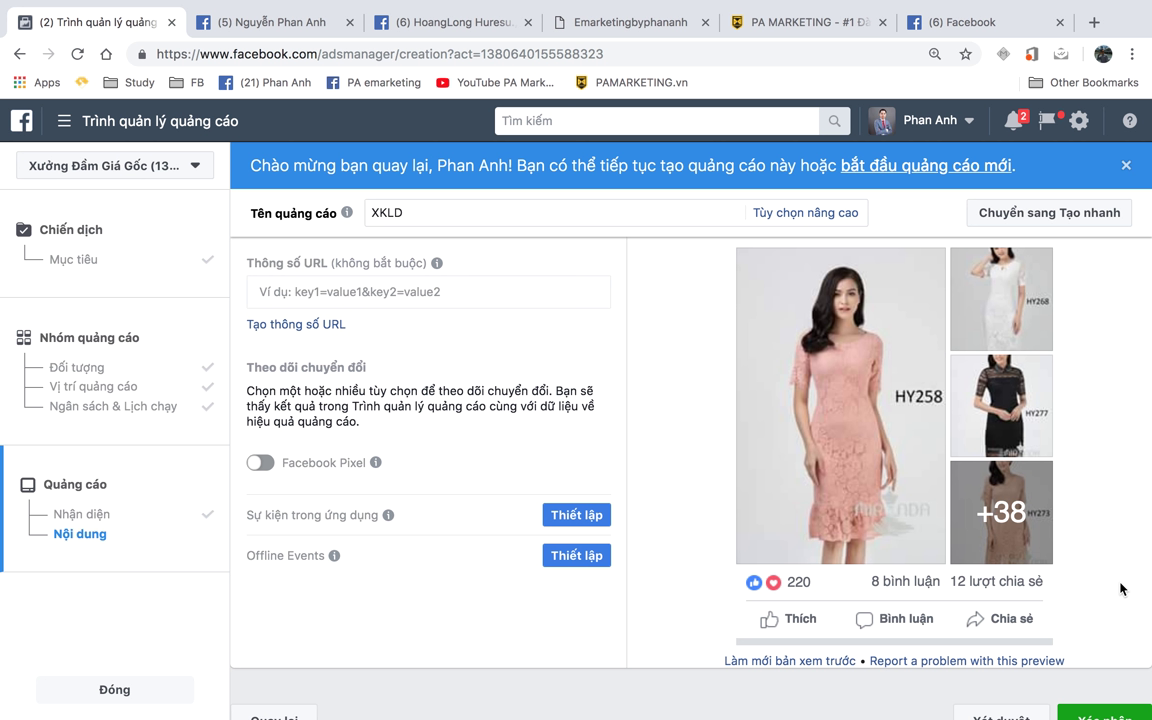
scroll(692, 485, "up", 1)
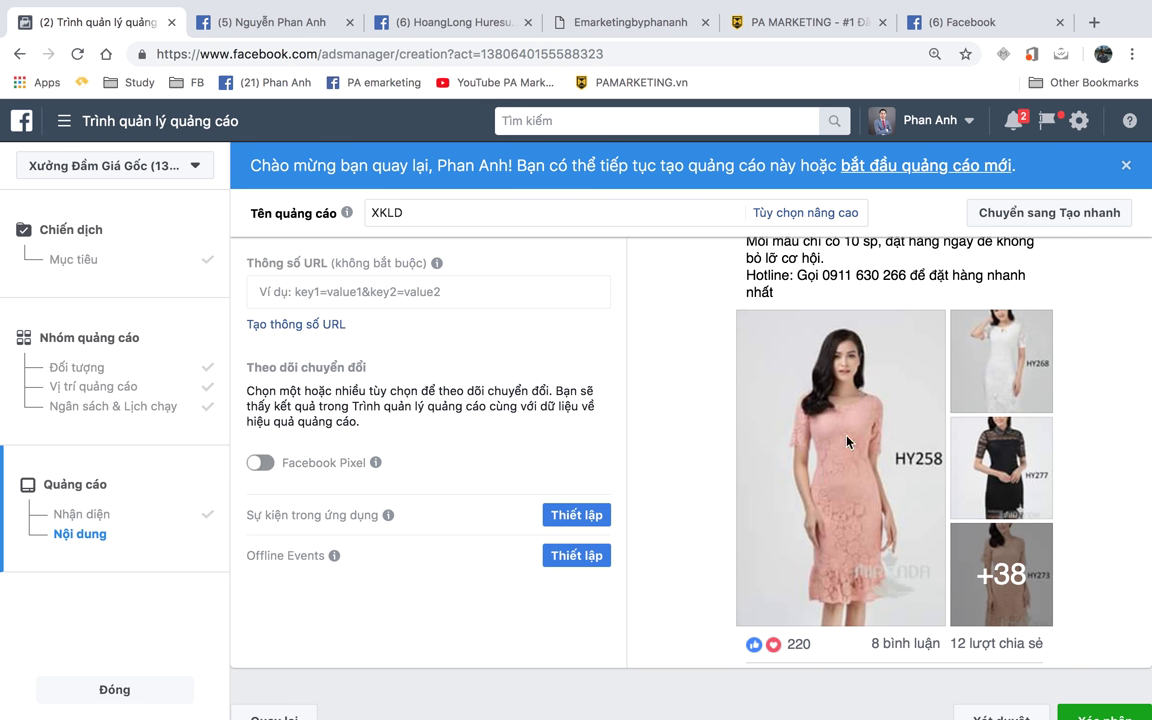
scroll(847, 441, "up", 3)
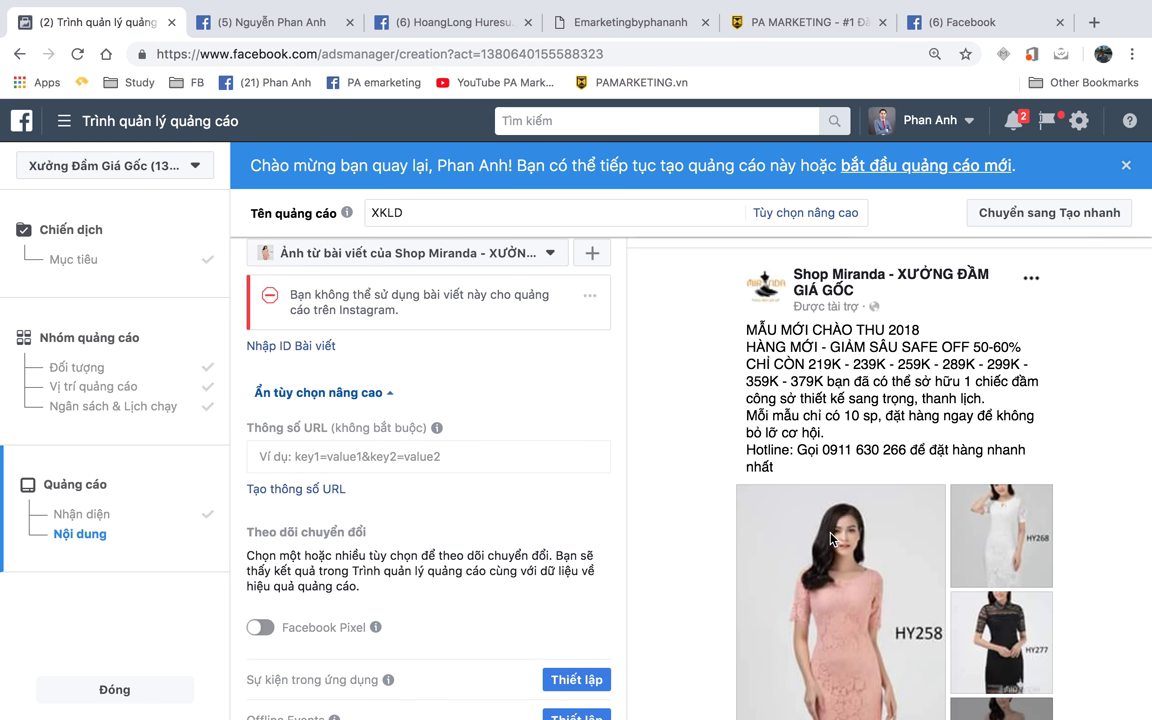
scroll(831, 538, "down", 1)
scroll(840, 424, "down", 1)
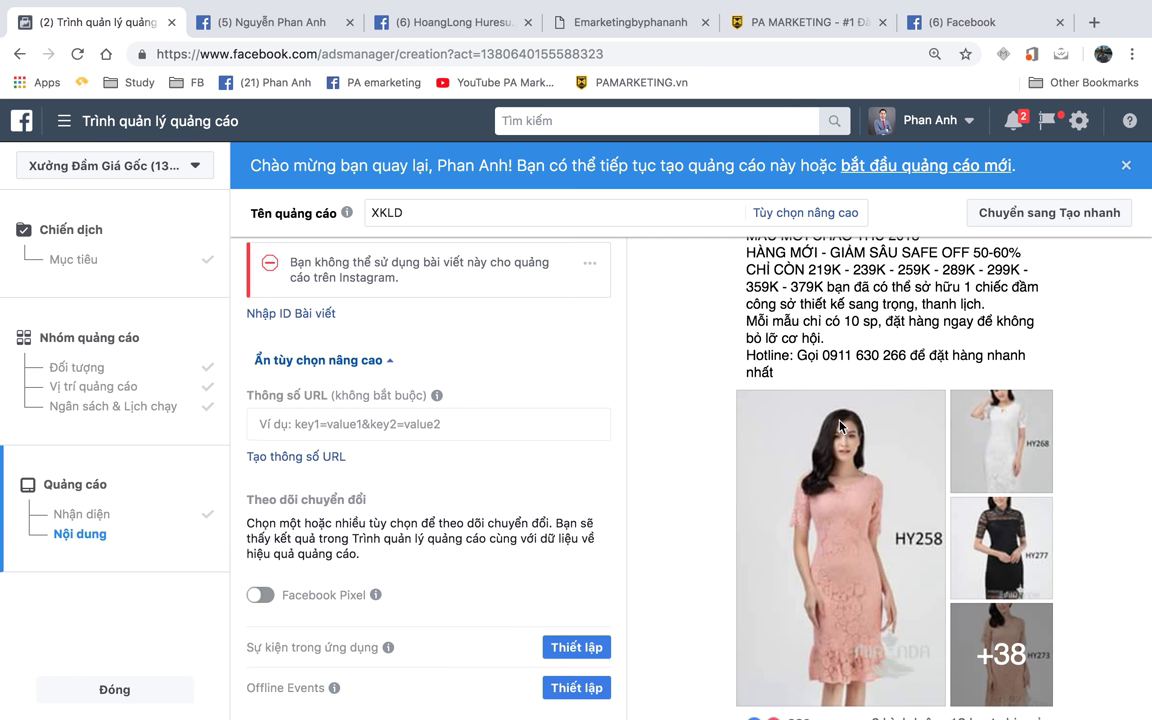
scroll(870, 490, "down", 2)
scroll(905, 562, "up", 3)
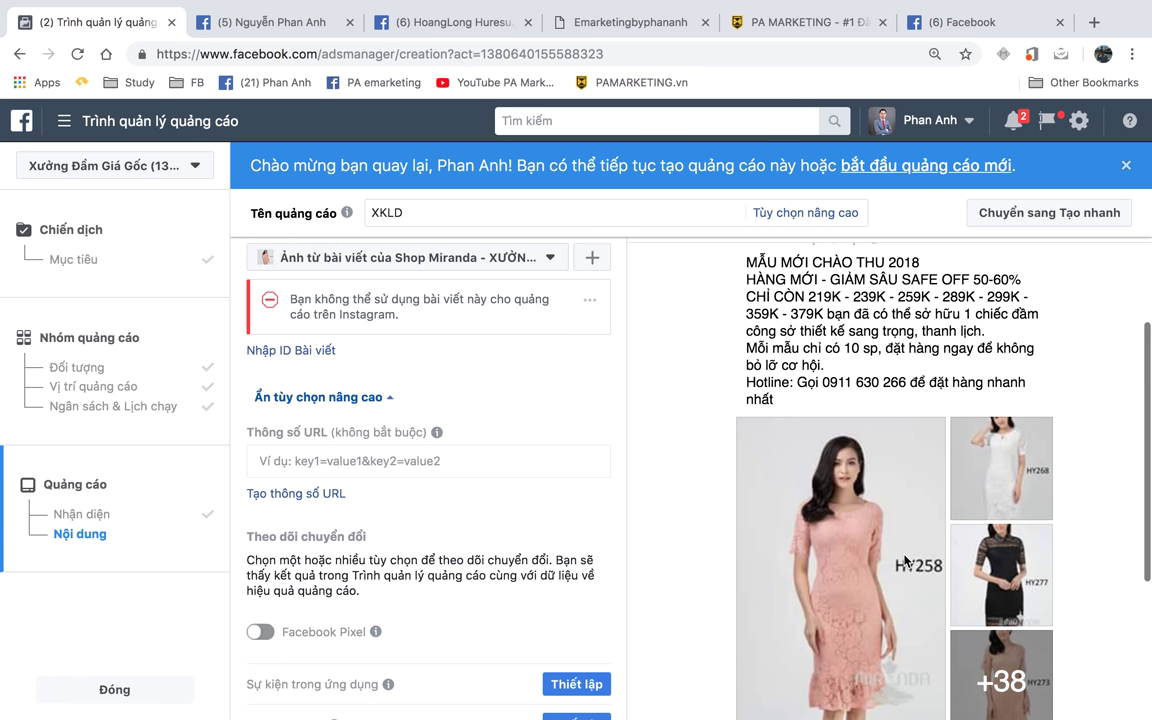
scroll(905, 562, "up", 3)
scroll(866, 507, "down", 1)
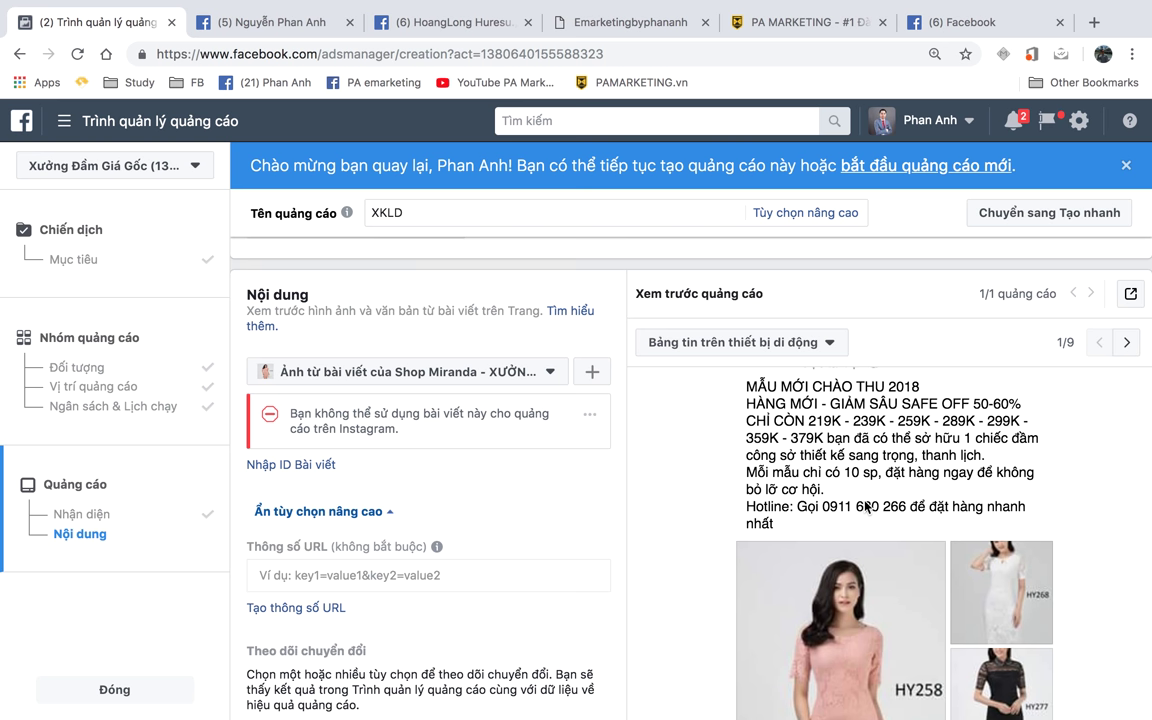
scroll(866, 507, "down", 5)
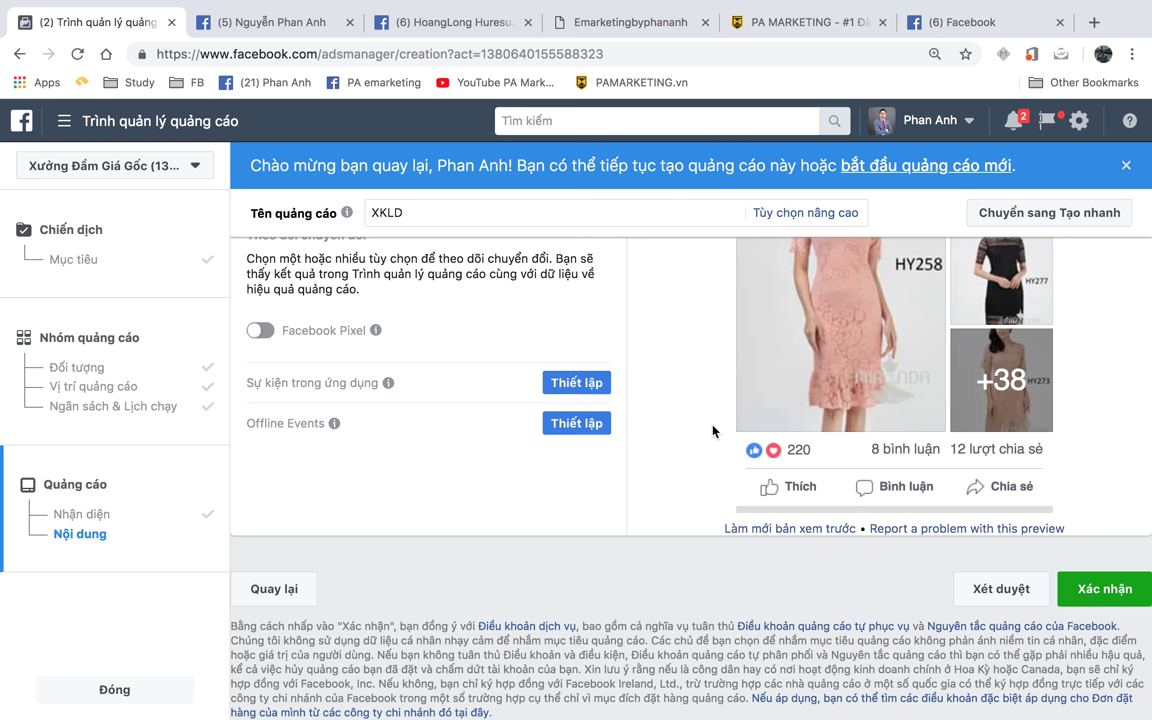
scroll(712, 432, "up", 3)
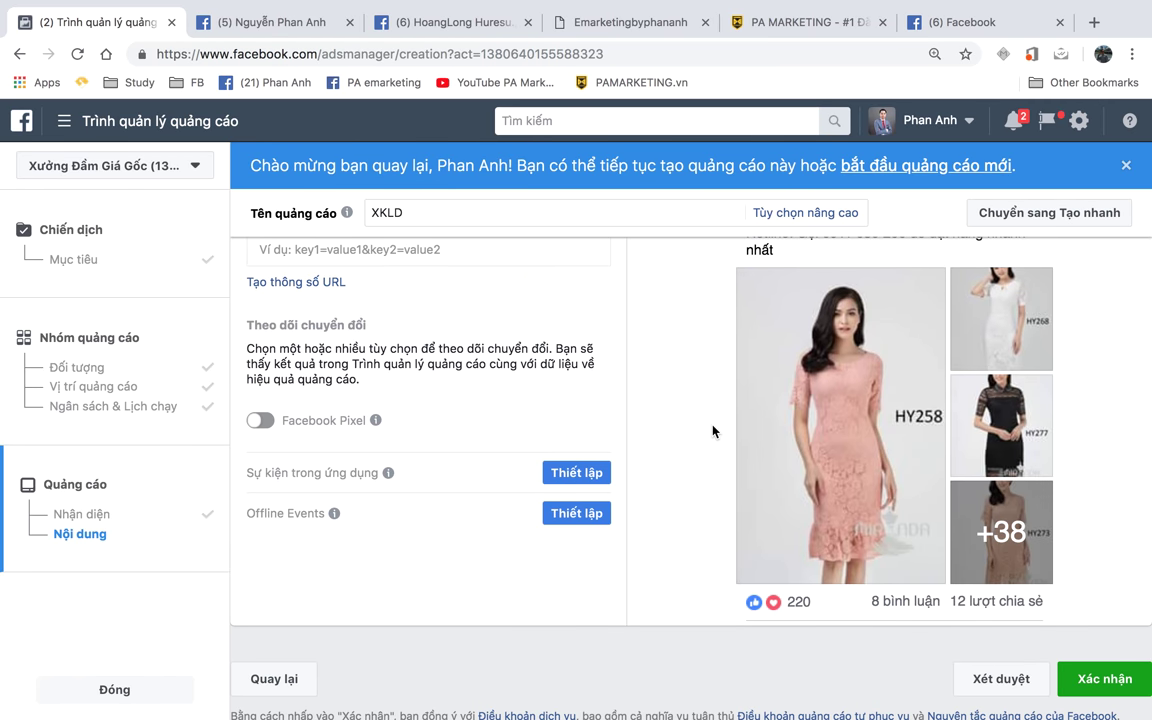
scroll(712, 432, "up", 4)
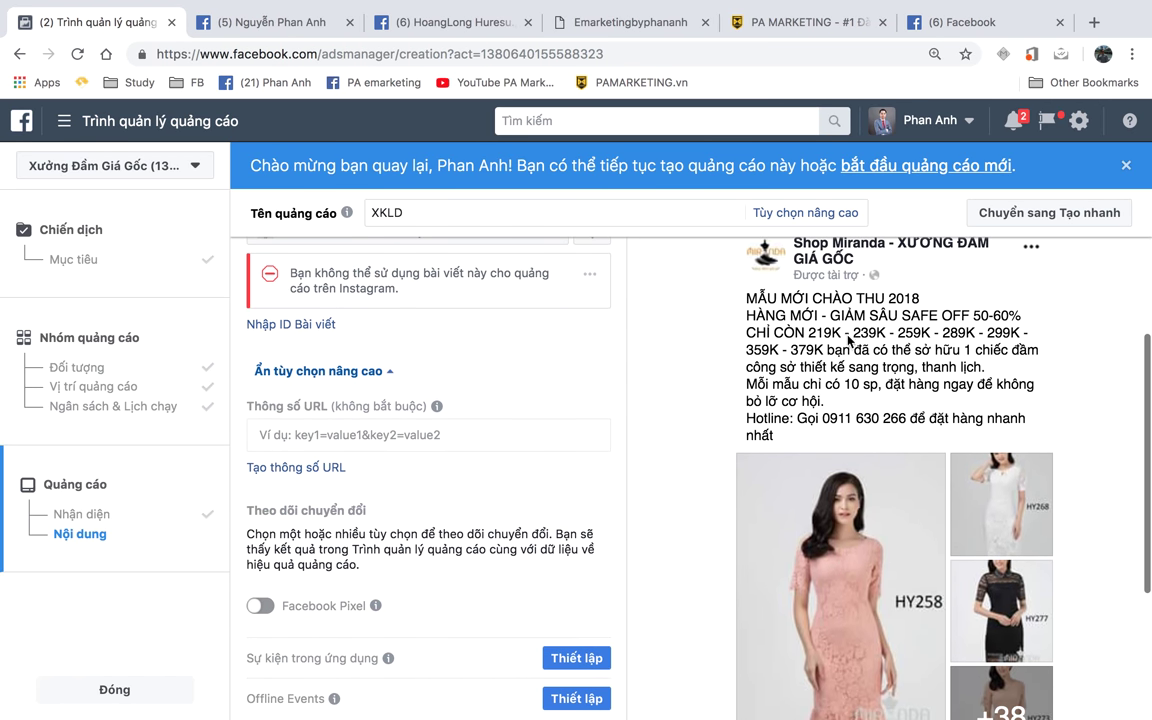
scroll(852, 305, "up", 1)
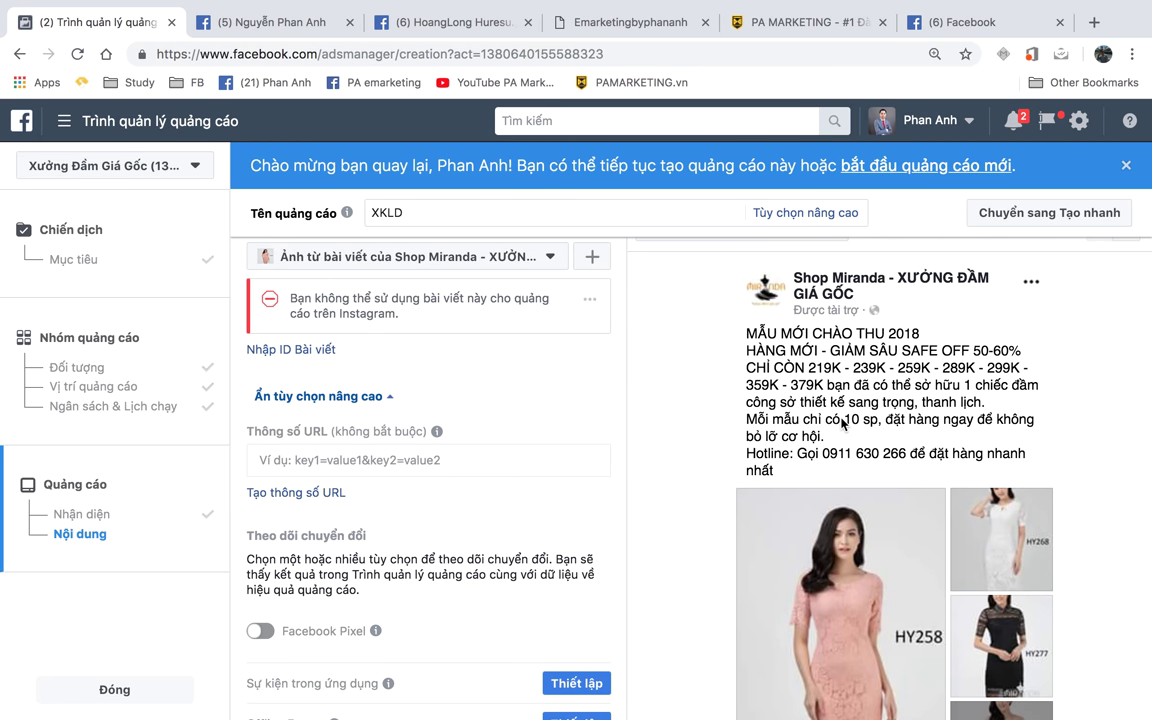
scroll(725, 310, "down", 1)
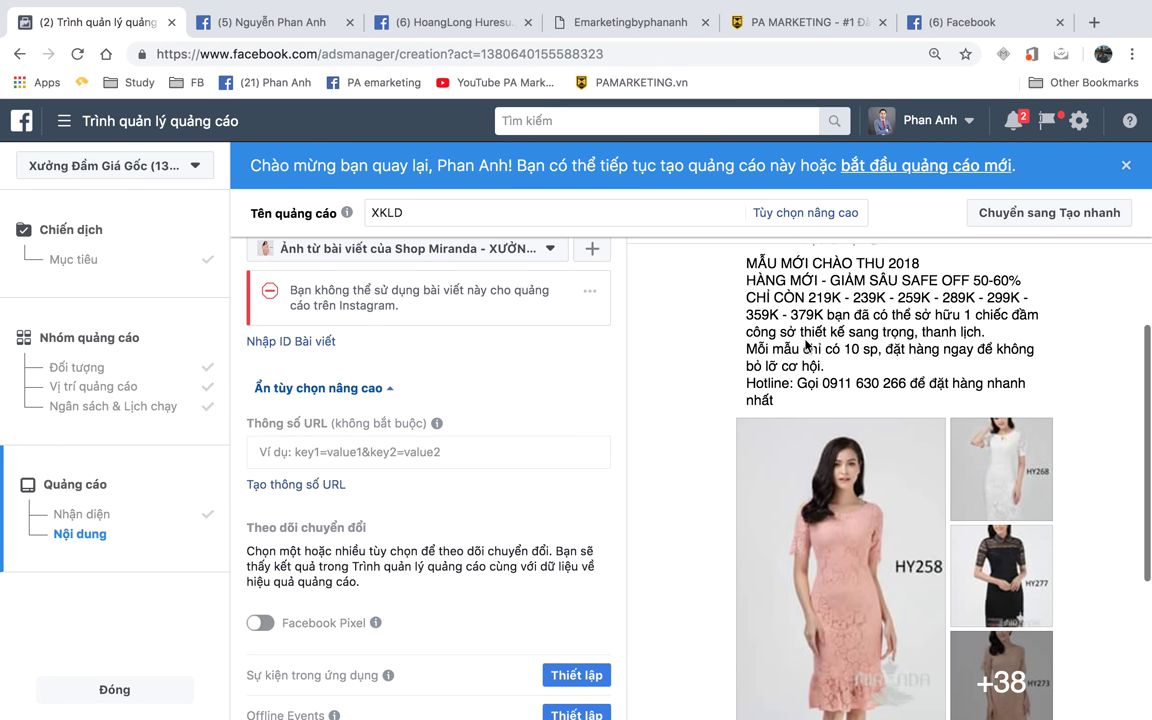
scroll(810, 360, "up", 1)
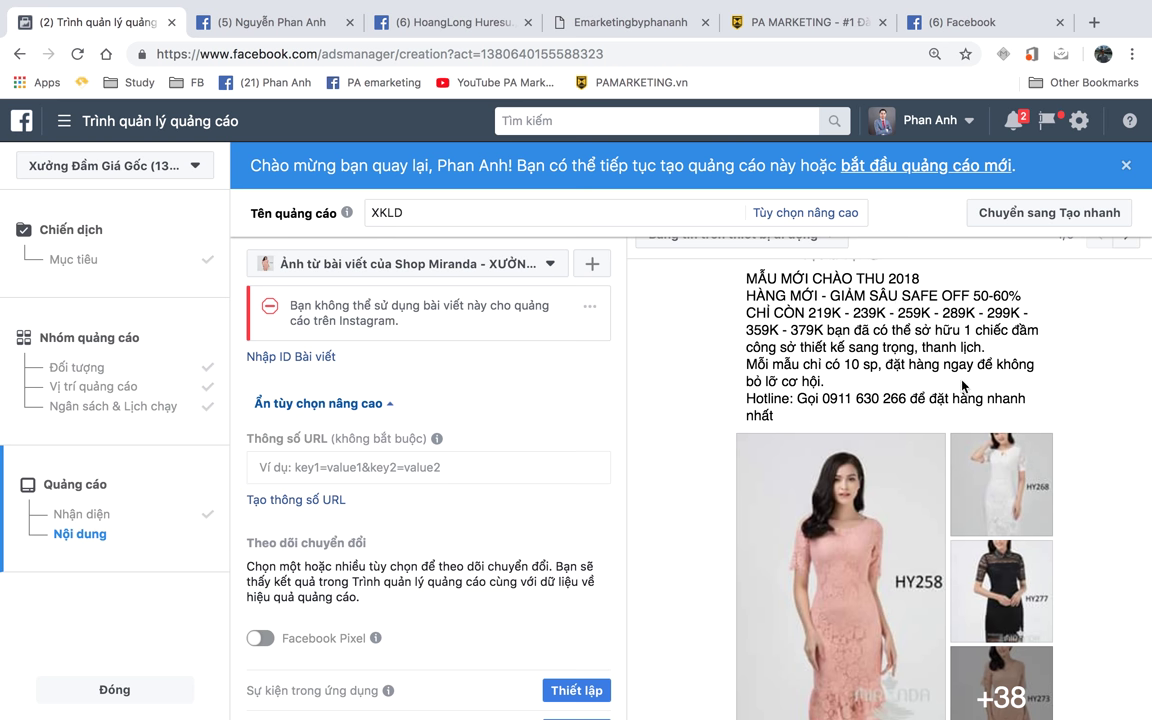
scroll(930, 340, "down", 2)
scroll(962, 386, "up", 1)
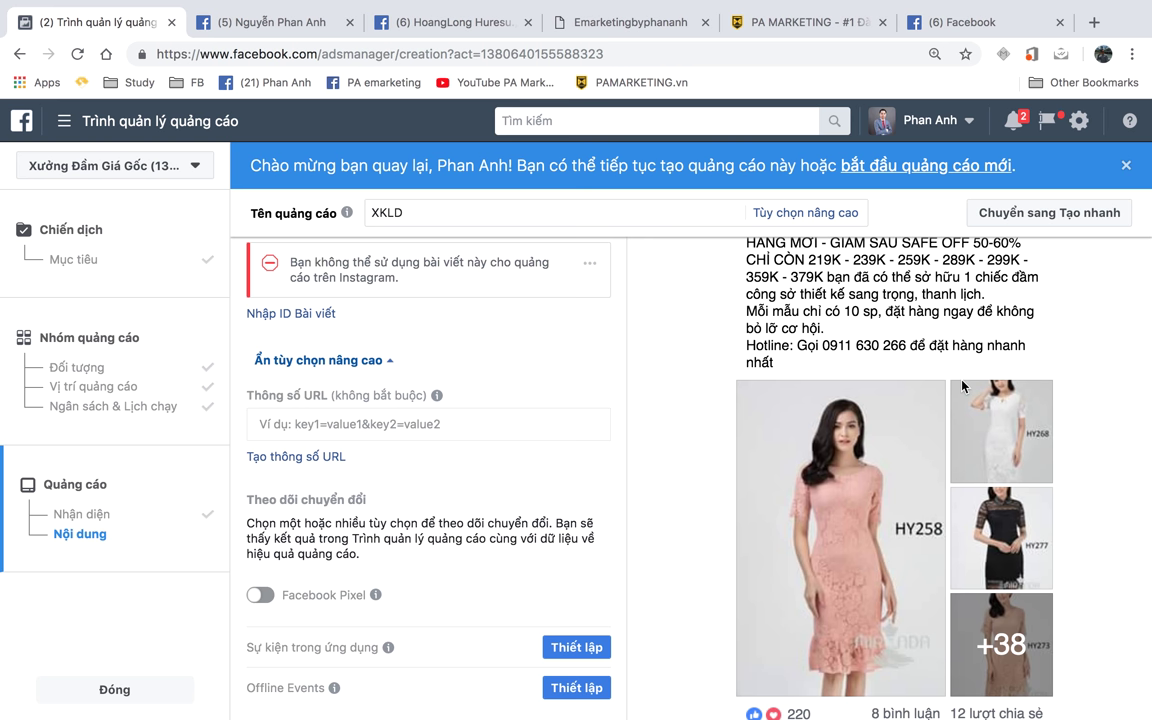
scroll(962, 386, "down", 2)
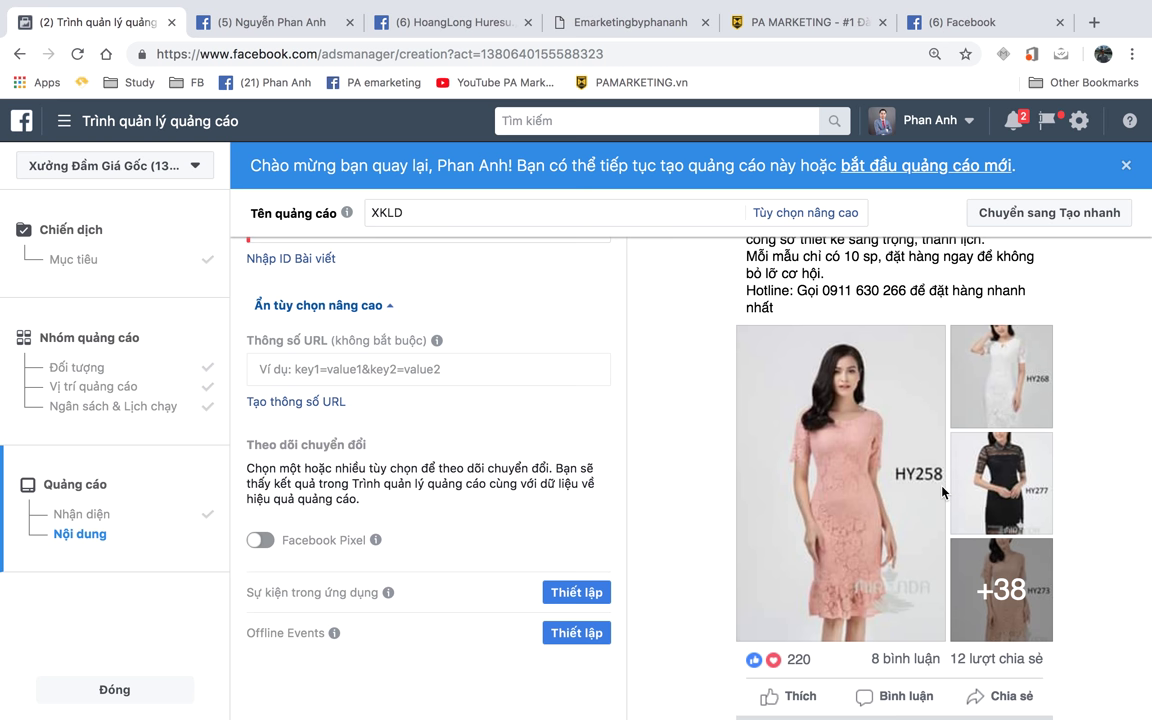
scroll(943, 492, "down", 3)
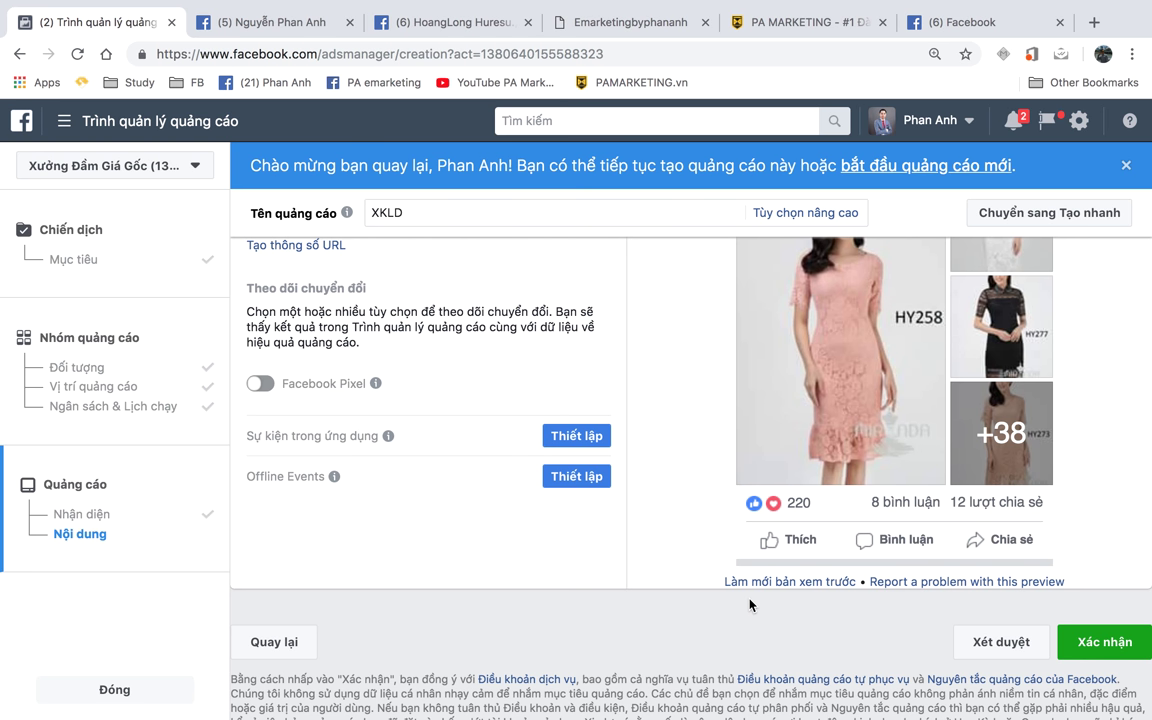
scroll(730, 590, "up", 5)
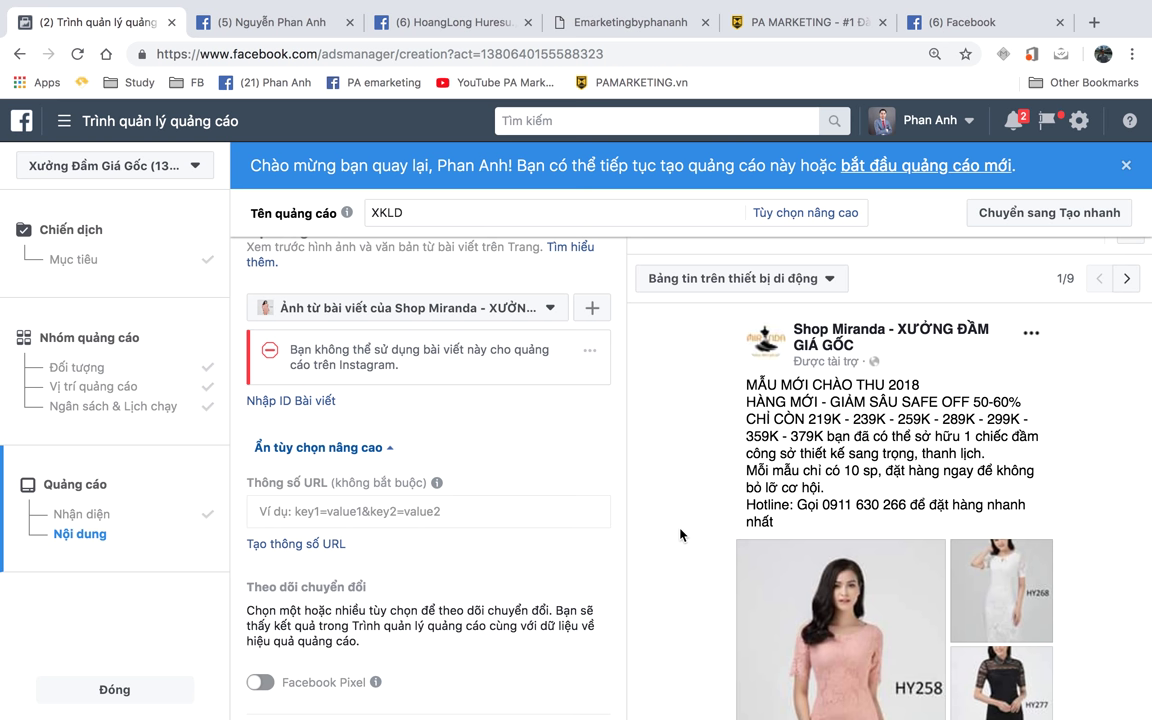
scroll(680, 535, "down", 5)
scroll(680, 527, "down", 2)
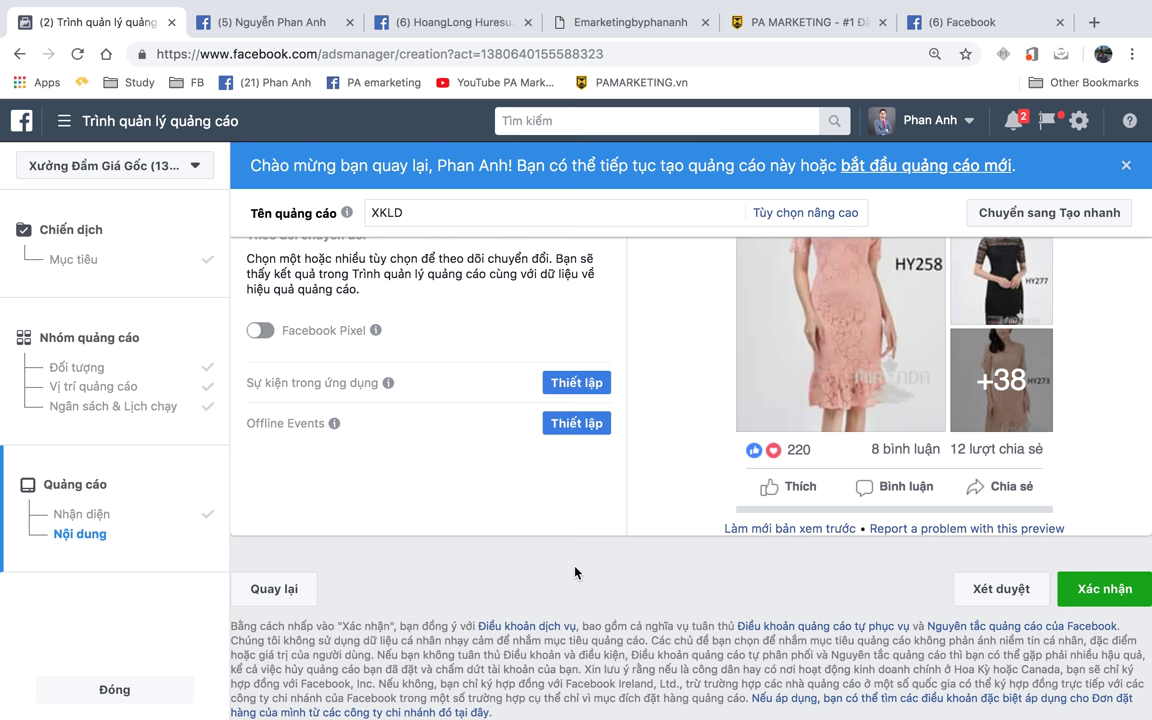
key("F4")
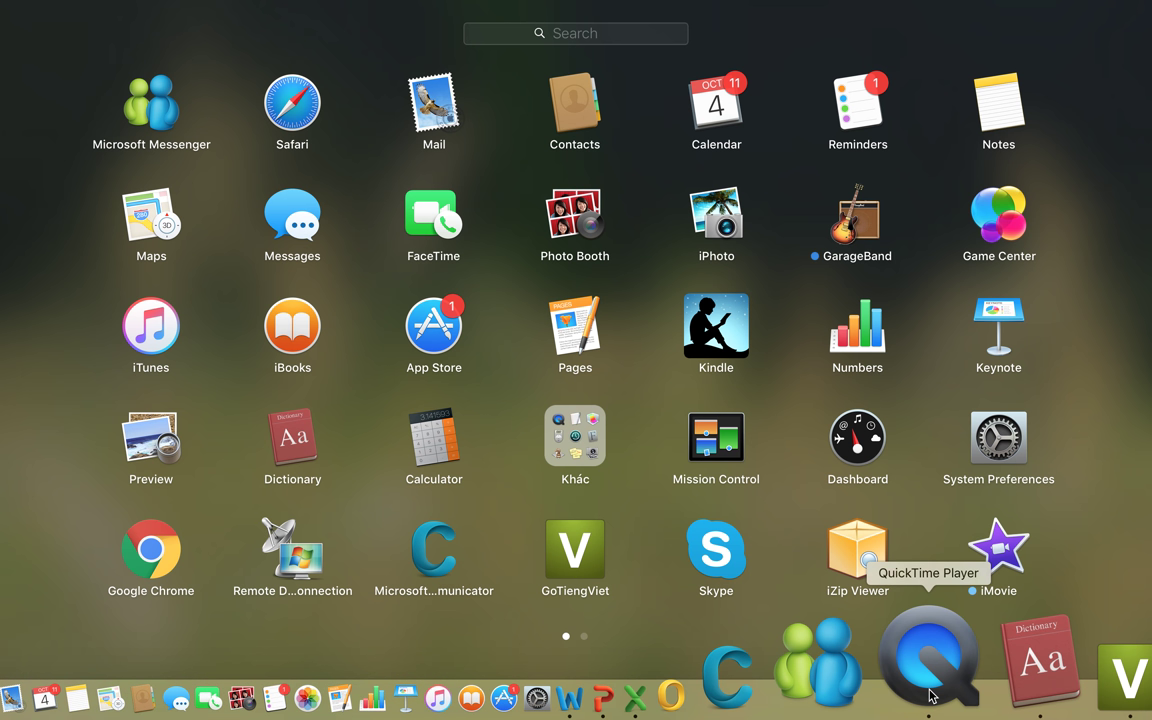